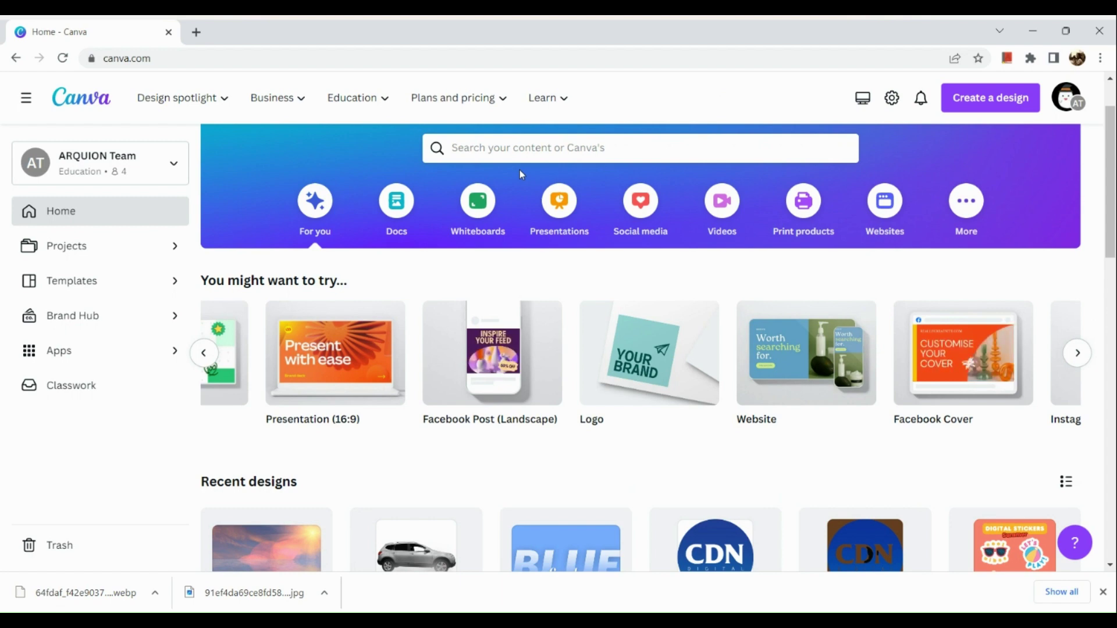
# Step: Create a blank Facebook Post design from the Canva home page
pyautogui.moveTo(520, 326)
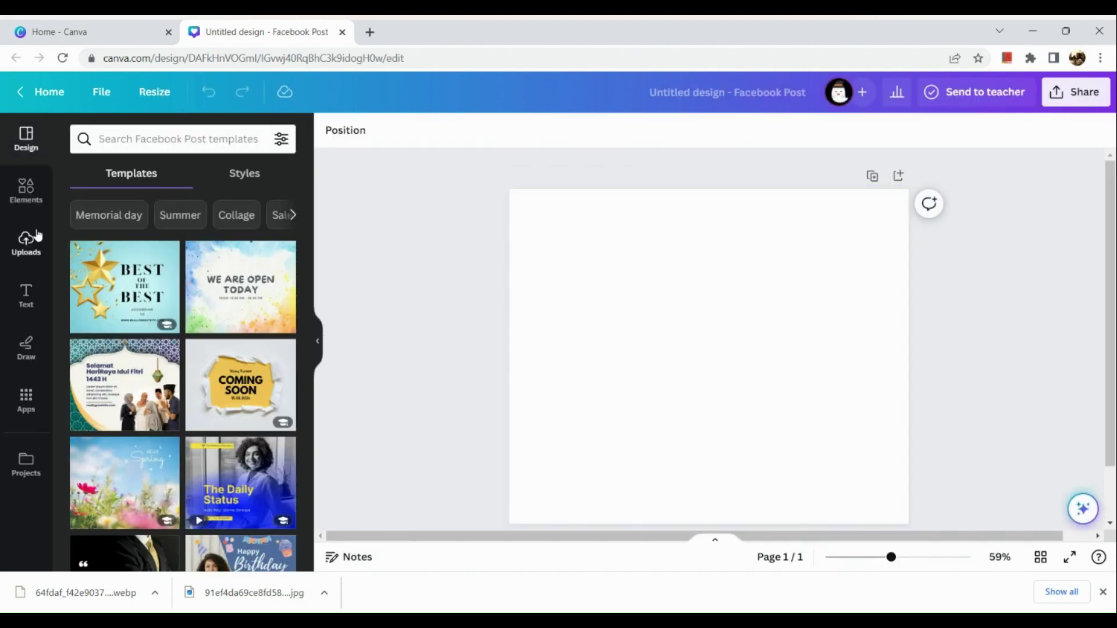
# Step: Search the Elements library for 'stickers'
pyautogui.click(8, 176)
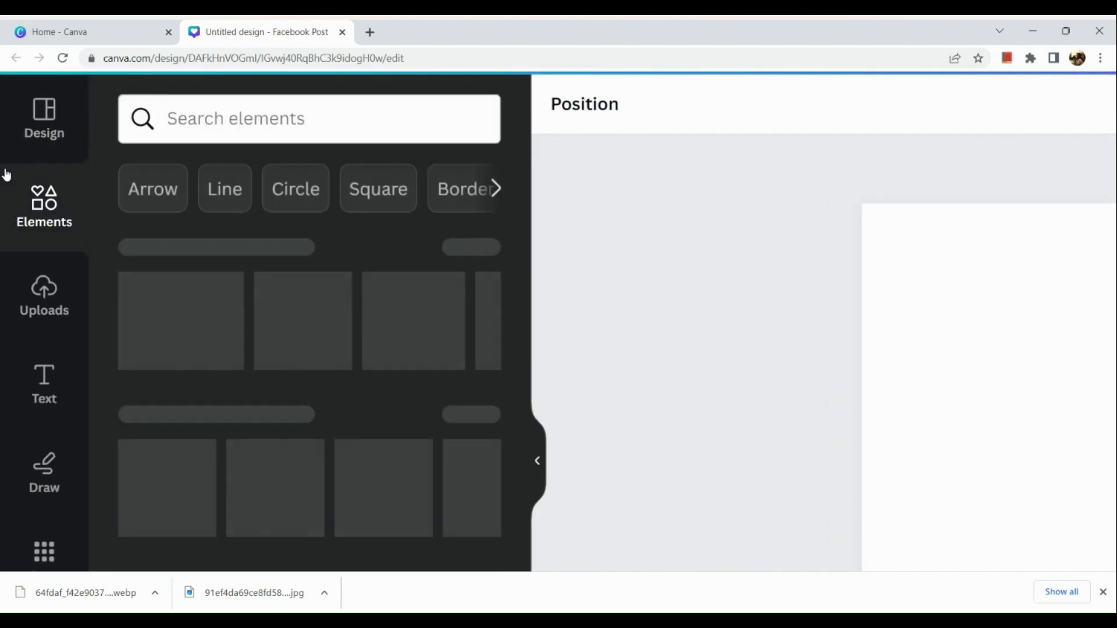
pyautogui.click(177, 123)
pyautogui.write('s')
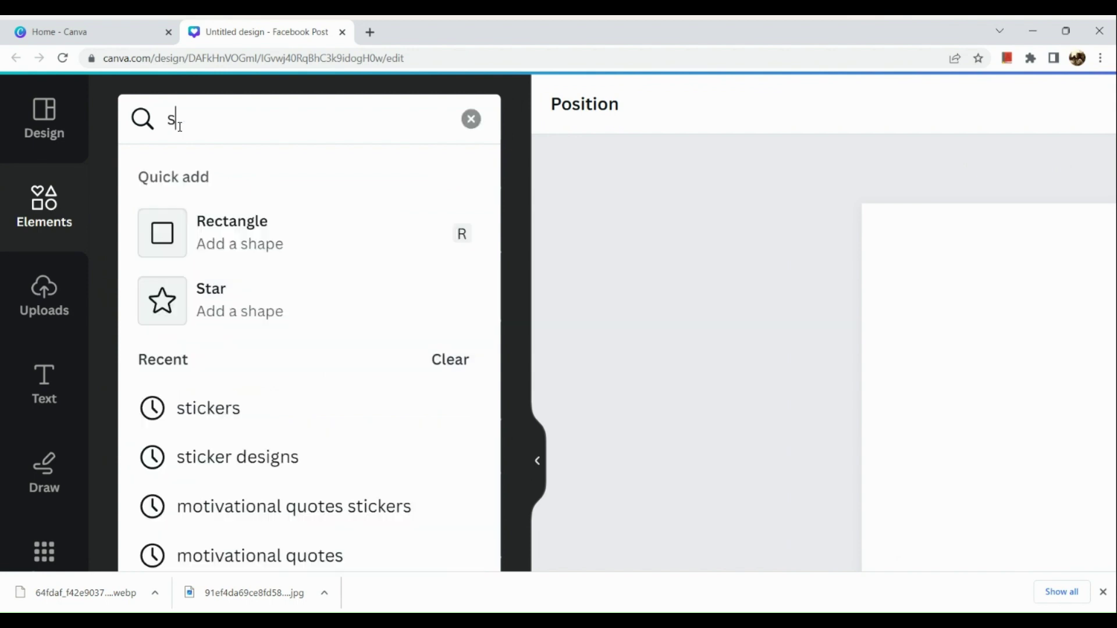
pyautogui.write('tickers')
pyautogui.press('Return')
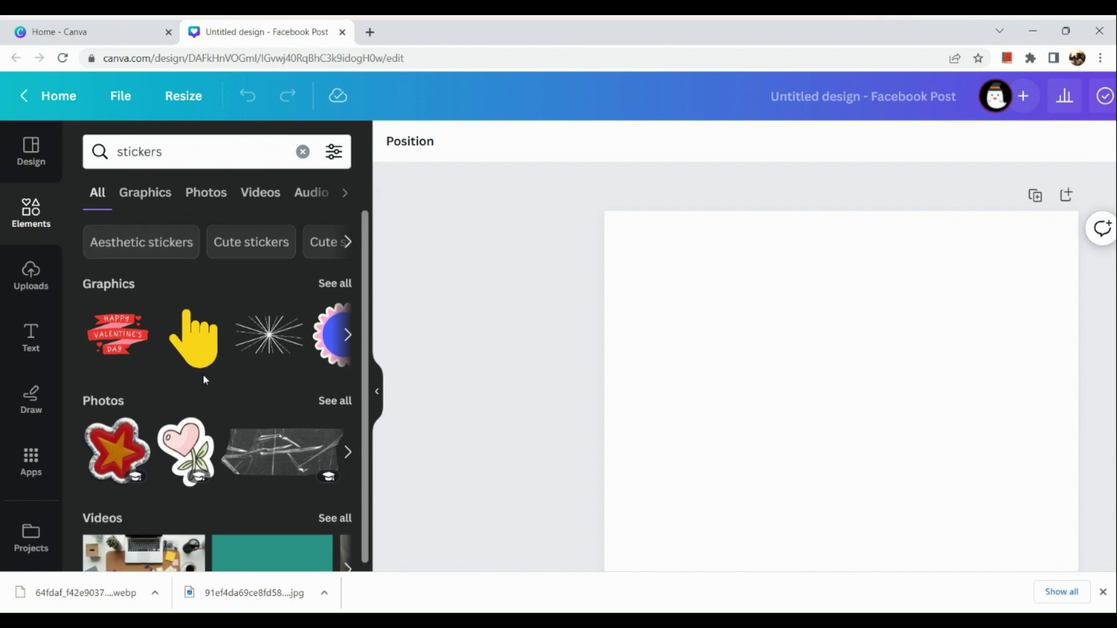
# Step: Filter the sticker results to Graphics and browse through them
pyautogui.scroll(-2, 292, 443)
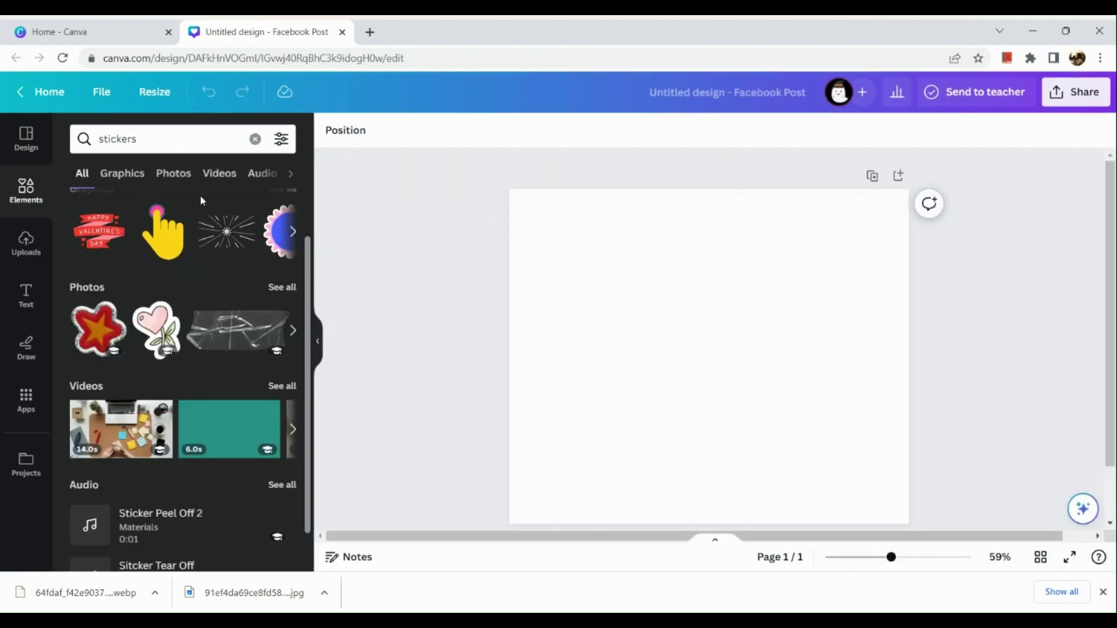
pyautogui.click(173, 176)
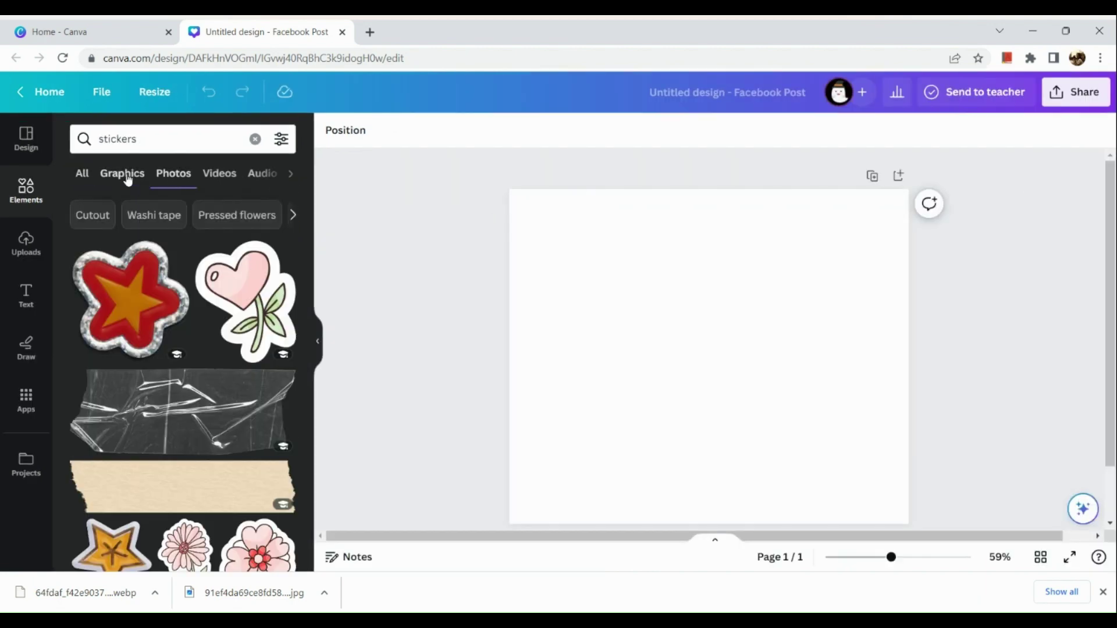
pyautogui.click(124, 176)
pyautogui.scroll(-5, 192, 298)
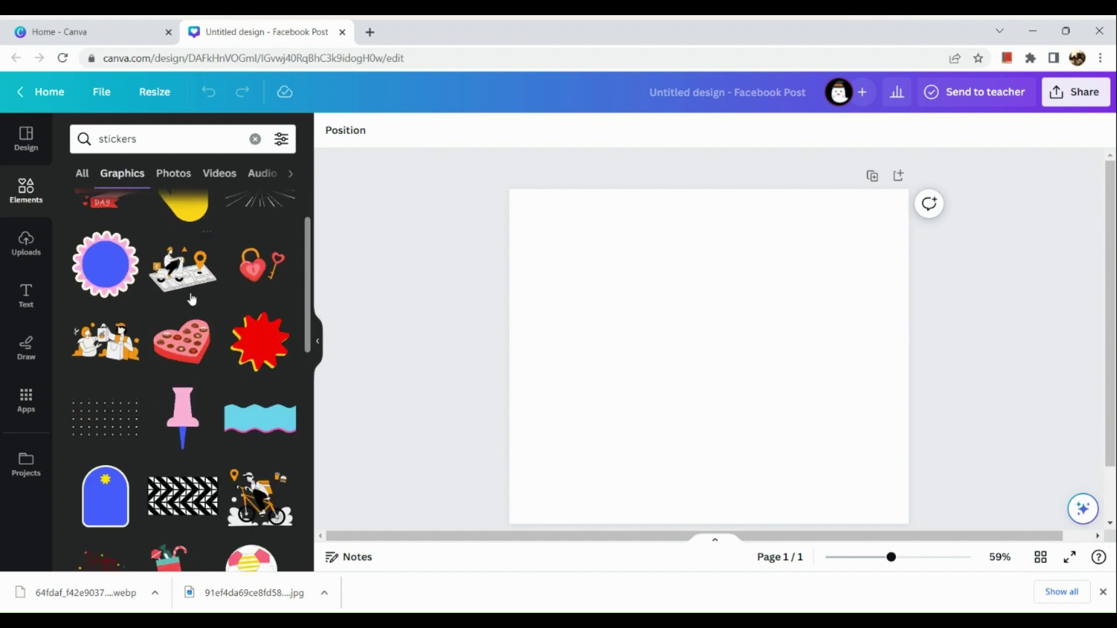
pyautogui.scroll(-10, 191, 298)
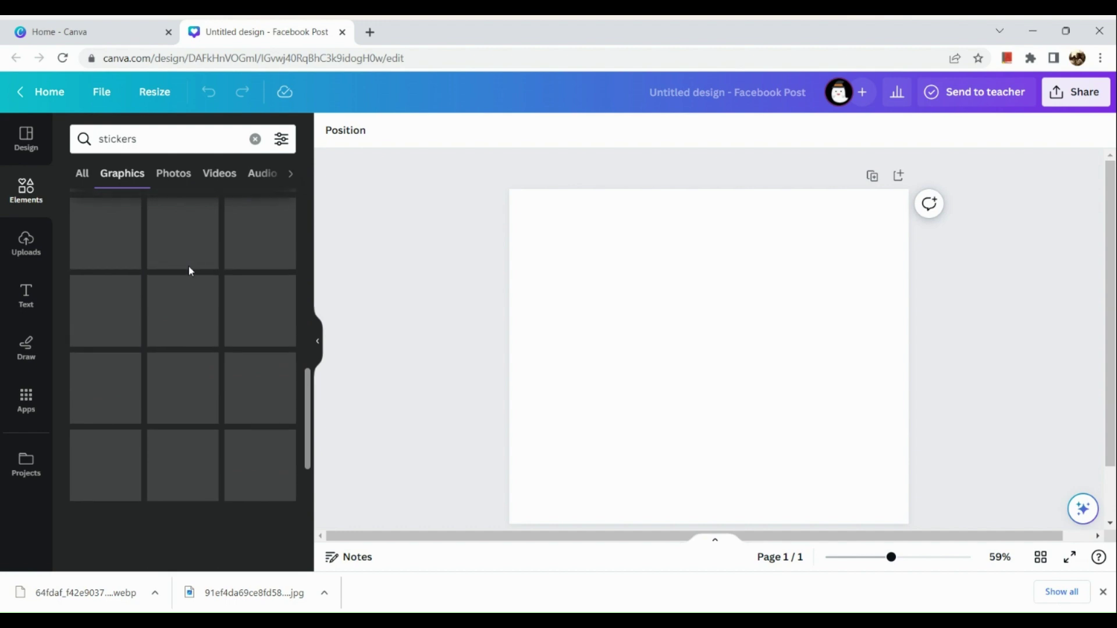
pyautogui.scroll(-3, 188, 267)
pyautogui.scroll(-4, 190, 271)
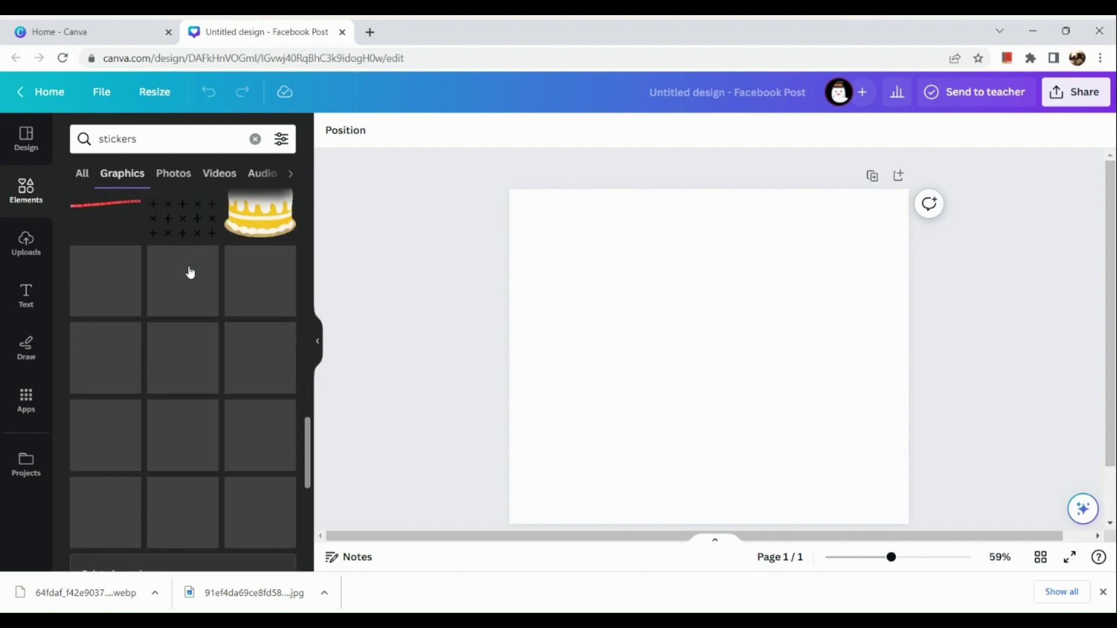
pyautogui.scroll(-5, 190, 271)
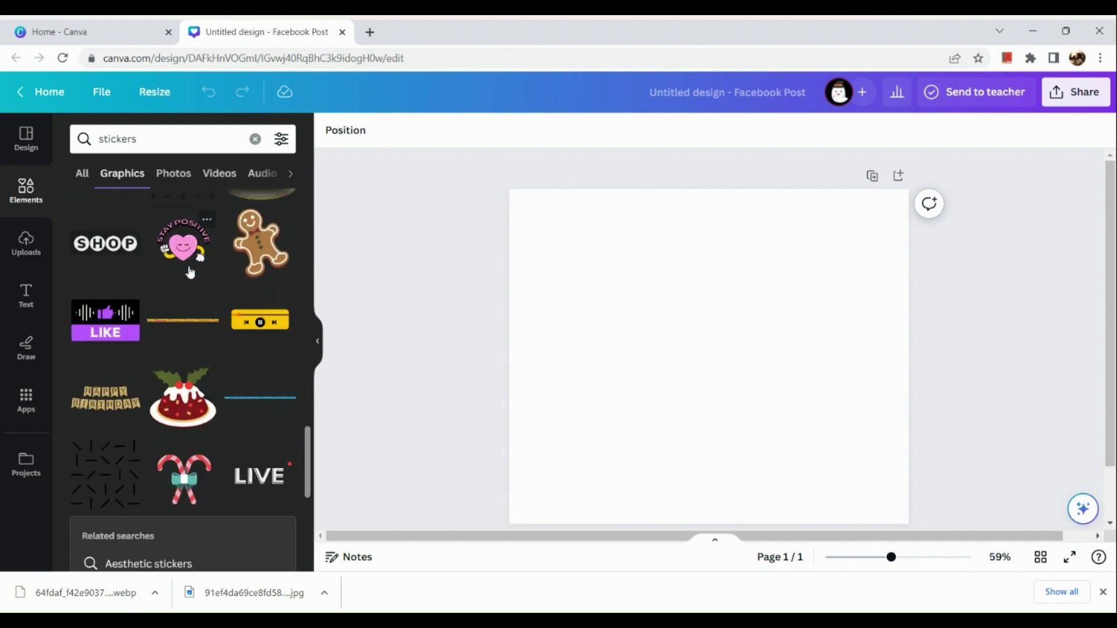
pyautogui.scroll(-6, 190, 271)
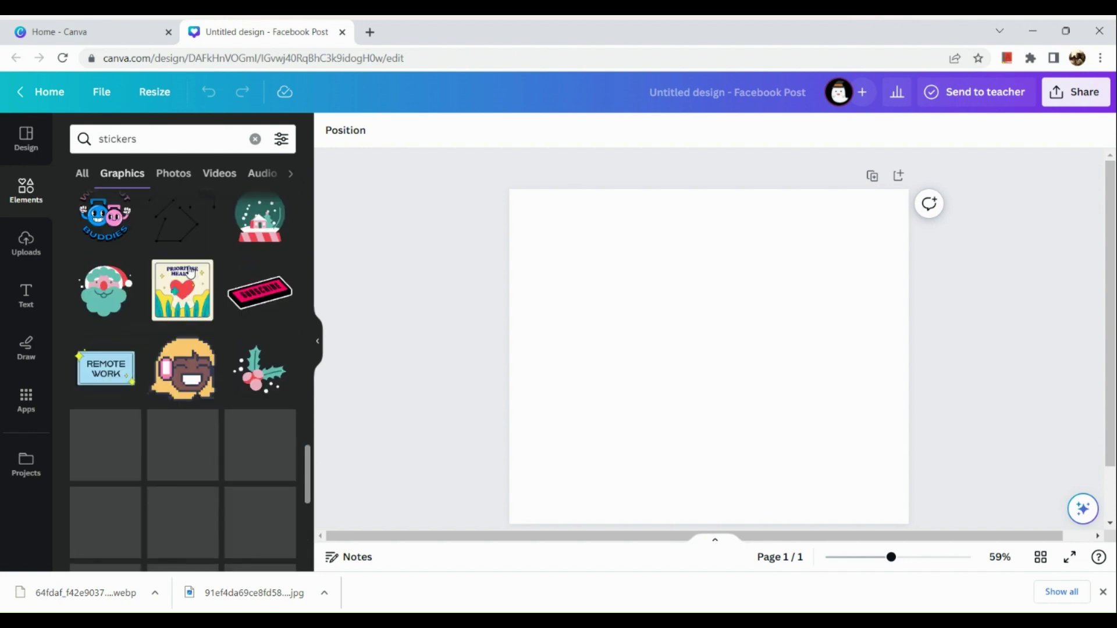
pyautogui.scroll(-2, 189, 271)
pyautogui.scroll(3, 190, 269)
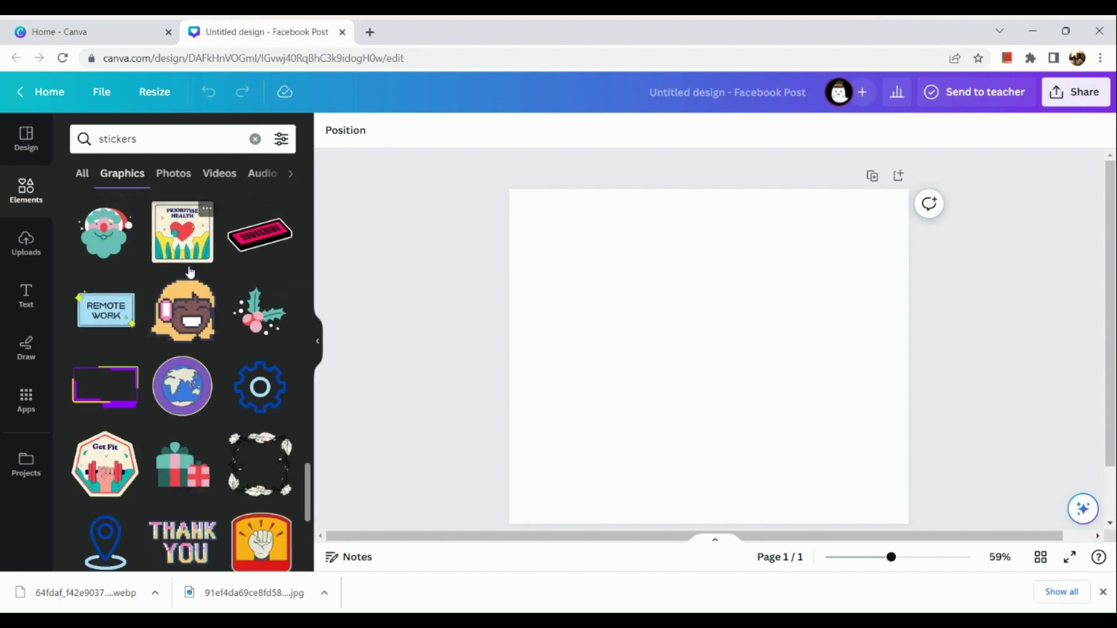
pyautogui.scroll(-2, 189, 271)
pyautogui.scroll(-4, 189, 271)
pyautogui.scroll(-2, 190, 271)
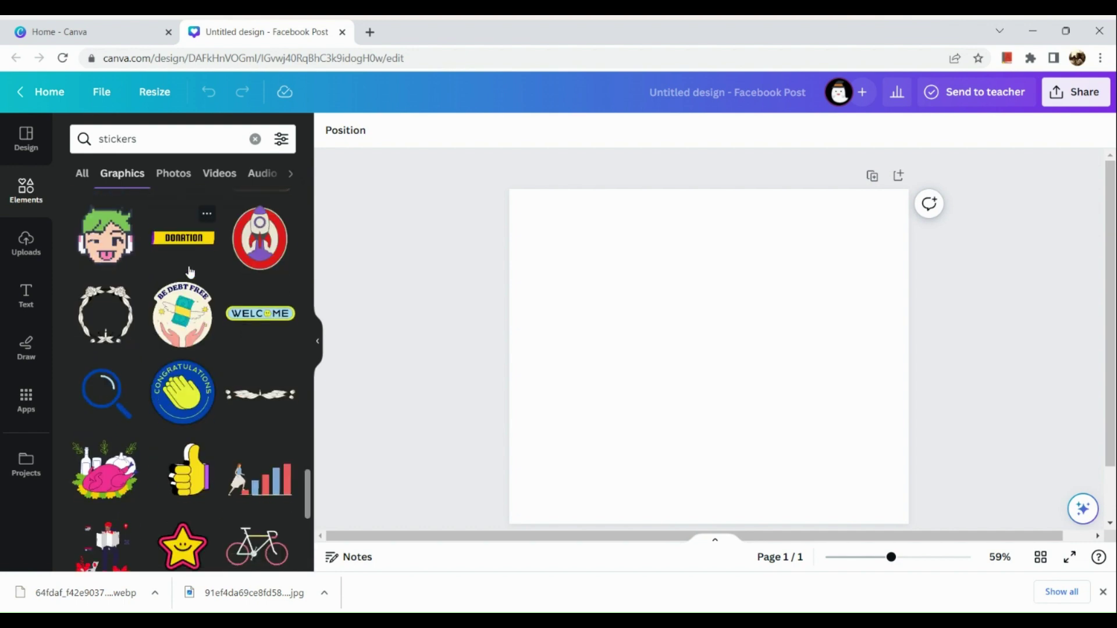
pyautogui.scroll(-4, 190, 272)
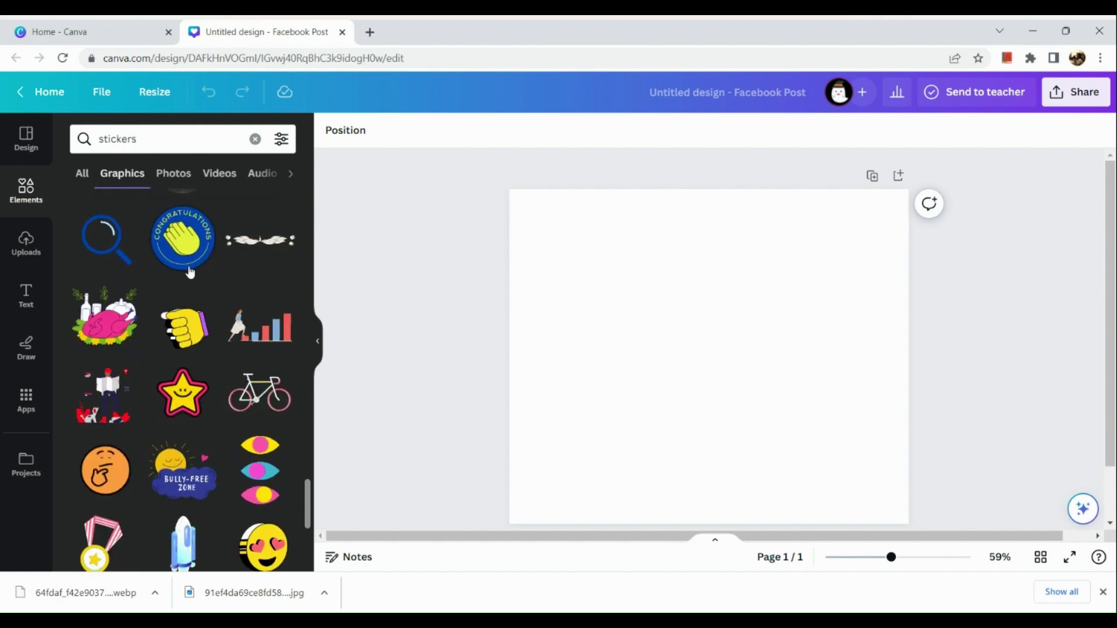
pyautogui.scroll(-1, 189, 271)
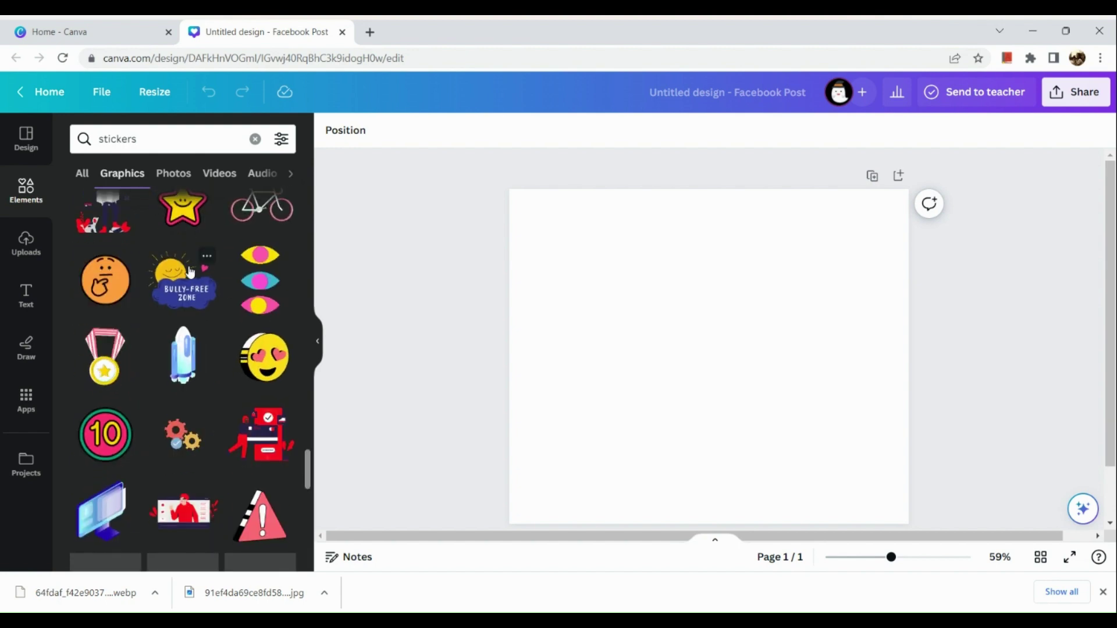
pyautogui.scroll(-1, 190, 271)
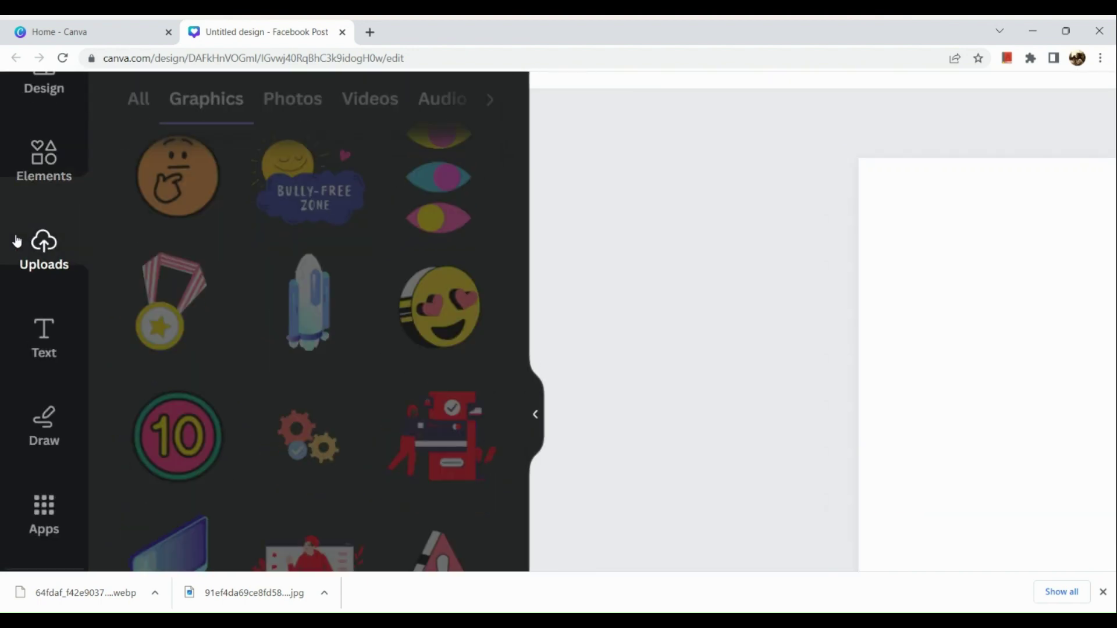
# Step: Place the uploaded purple FRIENDS image onto the page from Uploads
pyautogui.click(17, 241)
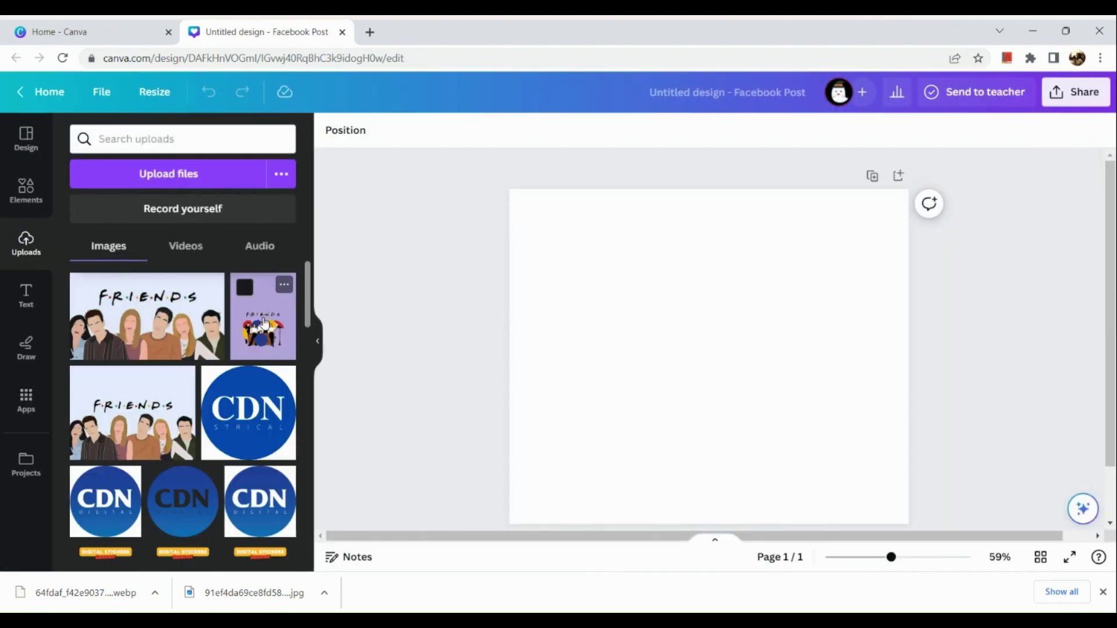
pyautogui.moveTo(263, 322); pyautogui.dragTo(517, 315)
pyautogui.scroll(-2, 412, 365)
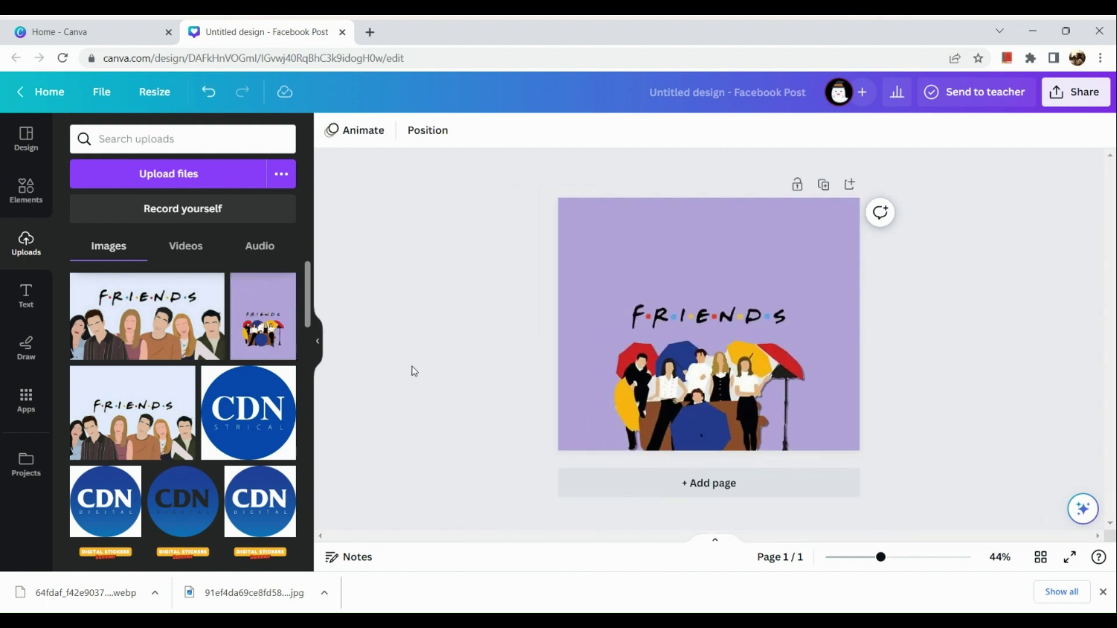
# Step: Shift the FRIENDS image up within its crop, then run BG Remover on it
pyautogui.click(700, 357)
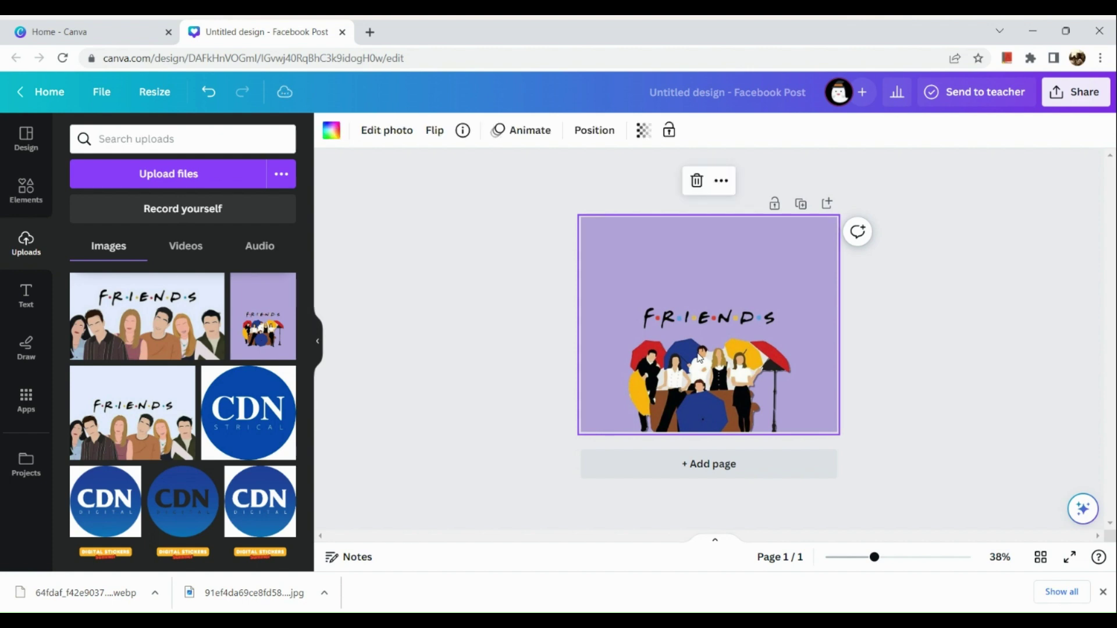
pyautogui.doubleClick(700, 358)
pyautogui.moveTo(697, 336); pyautogui.dragTo(694, 295)
pyautogui.click(448, 388)
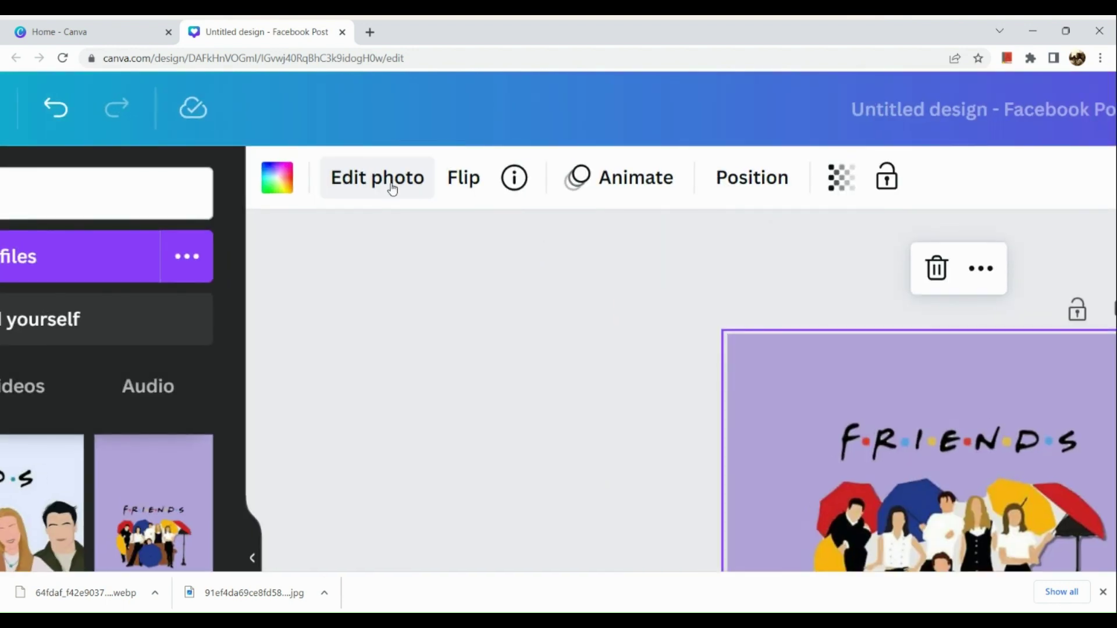
pyautogui.click(397, 134)
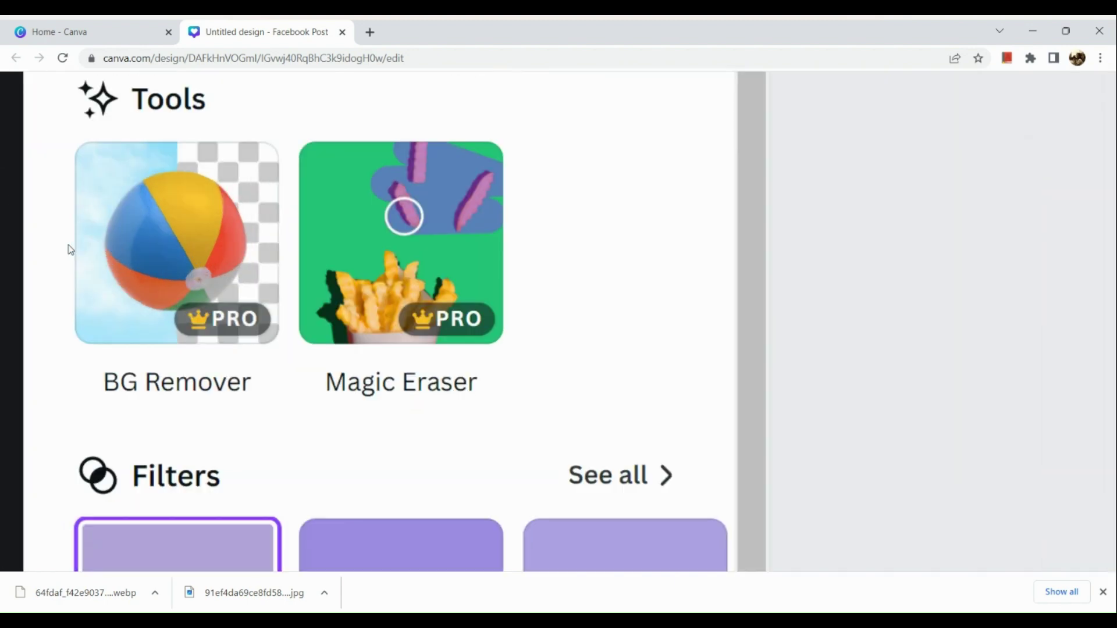
pyautogui.click(125, 253)
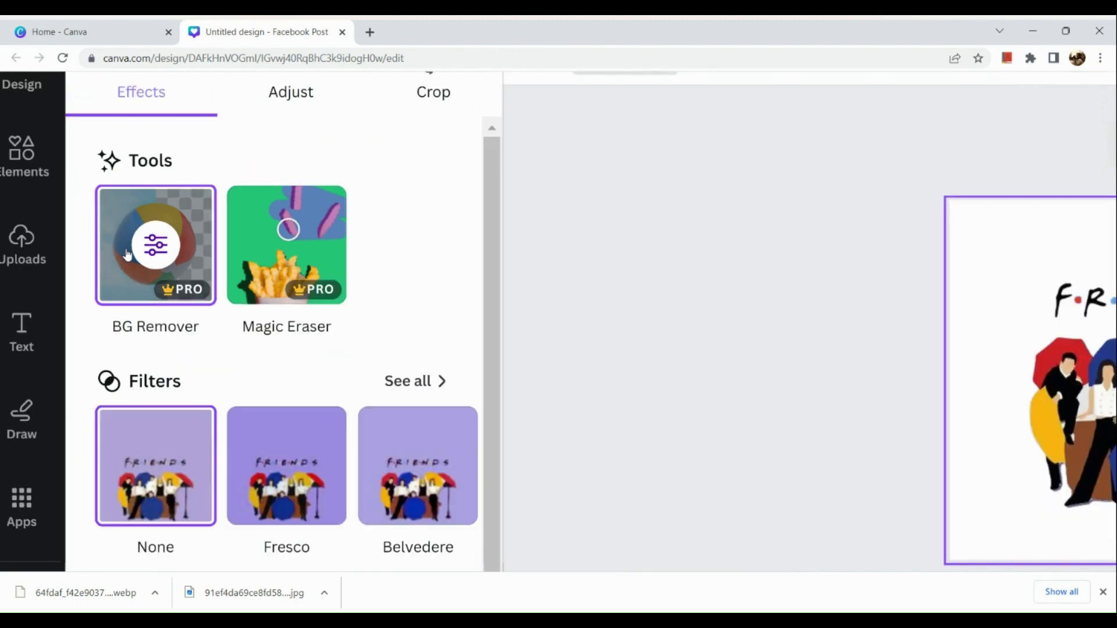
# Step: Add Page 2 and give it the sage green background swatch
pyautogui.click(662, 404)
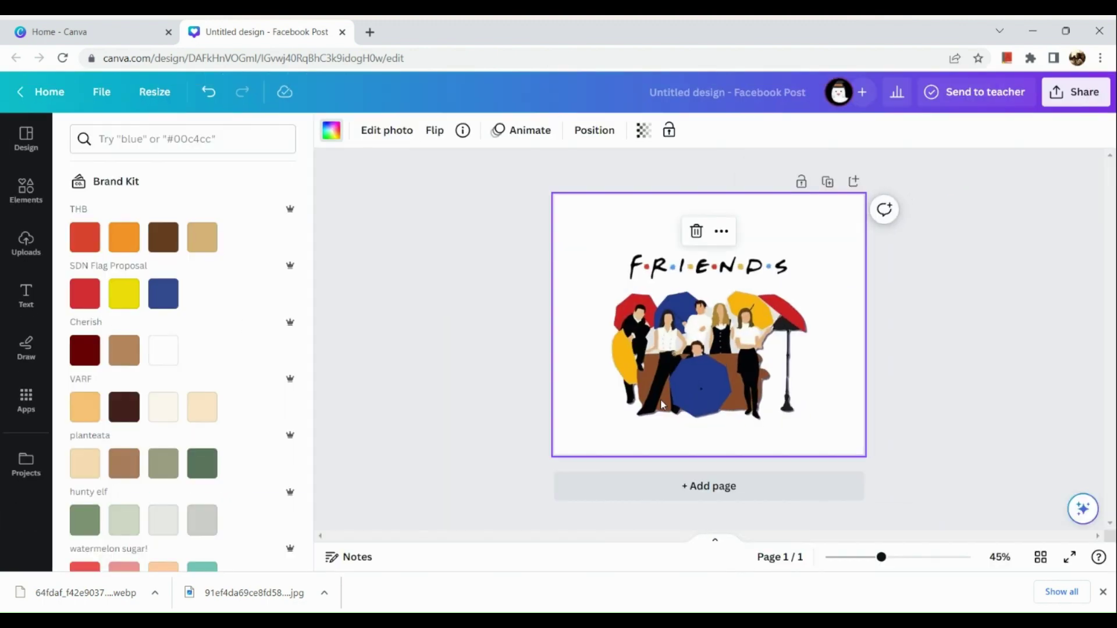
pyautogui.click(725, 491)
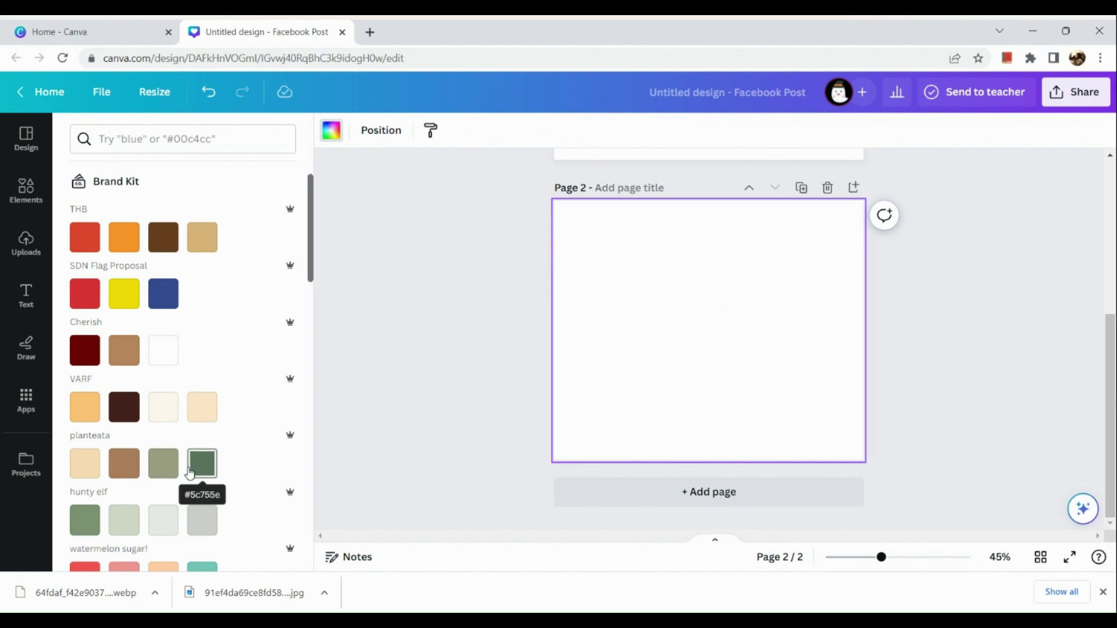
pyautogui.click(163, 464)
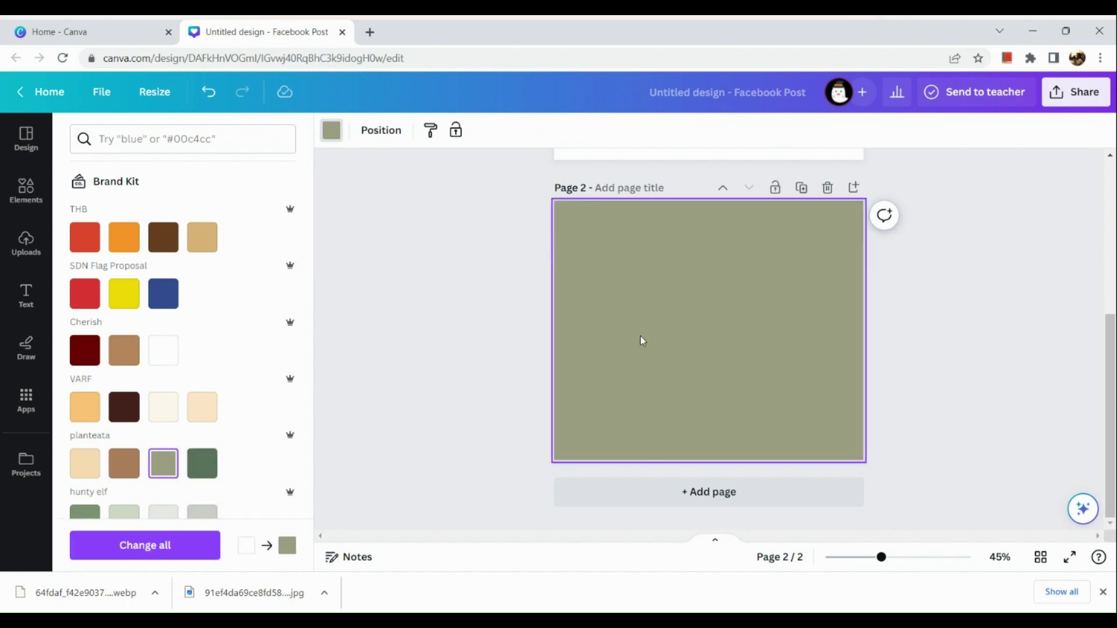
pyautogui.scroll(5, 640, 340)
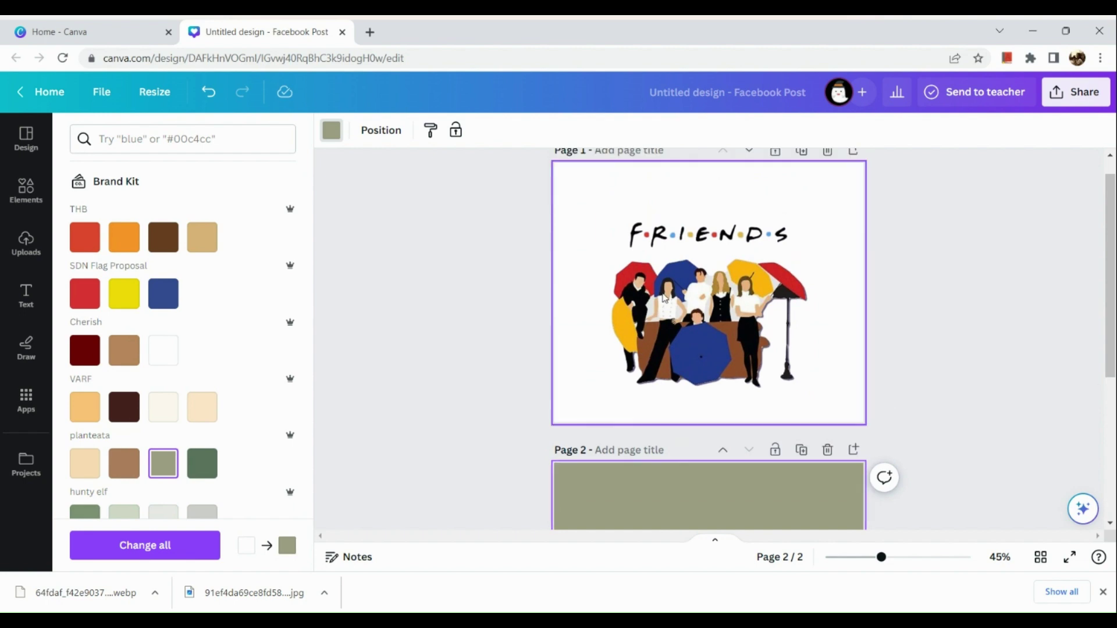
pyautogui.click(663, 299)
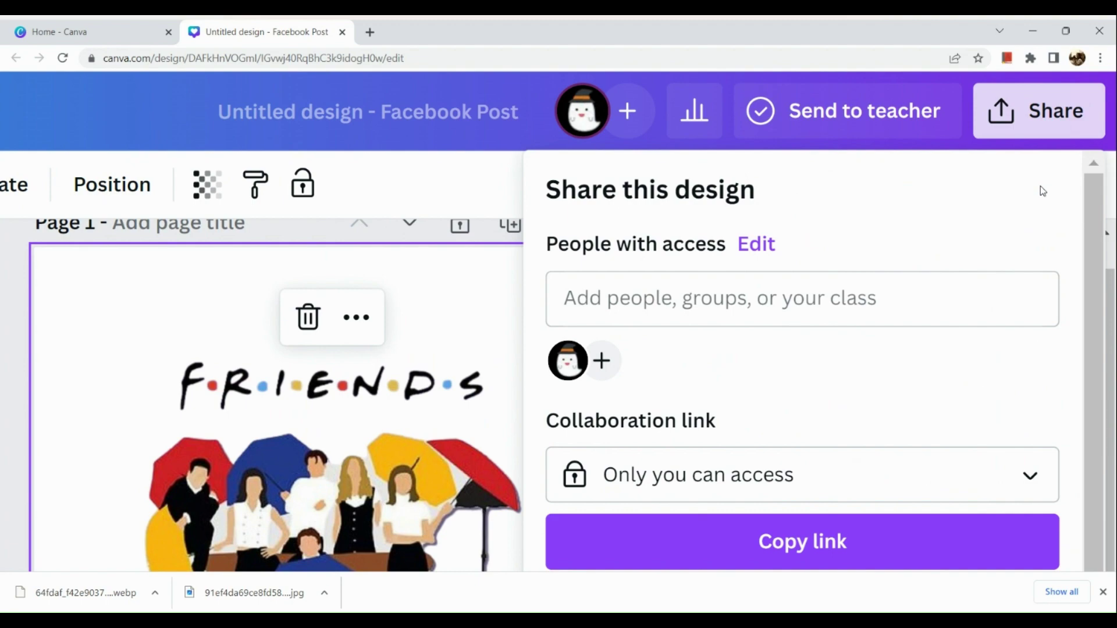
# Step: Download all 2 pages as PNG with a transparent background
pyautogui.scroll(-5, 1043, 191)
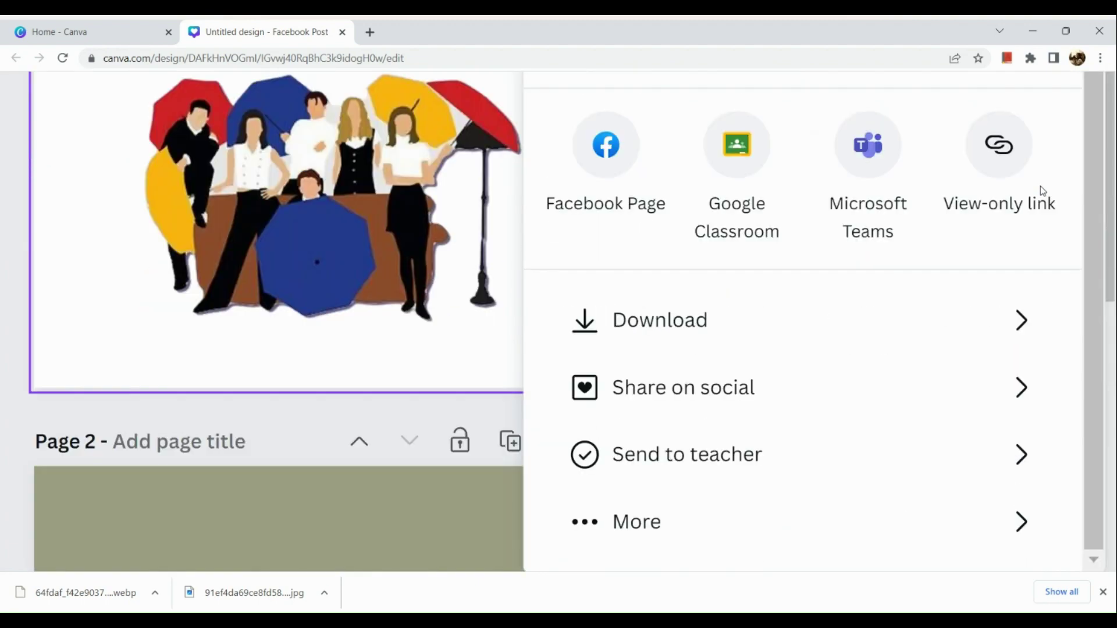
pyautogui.click(1006, 289)
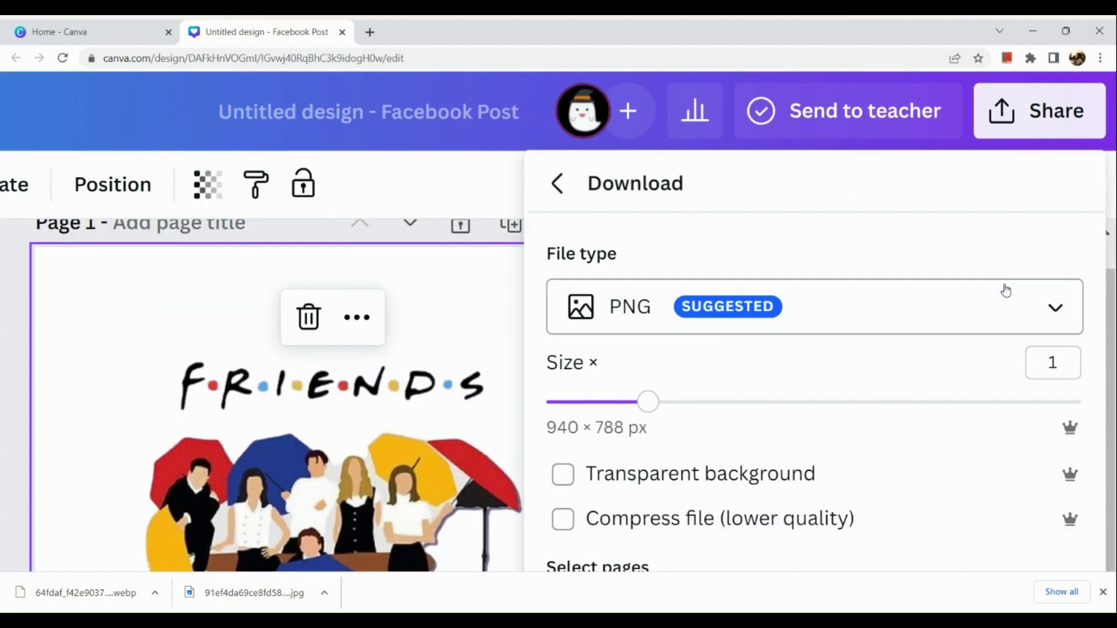
pyautogui.scroll(-2, 1003, 289)
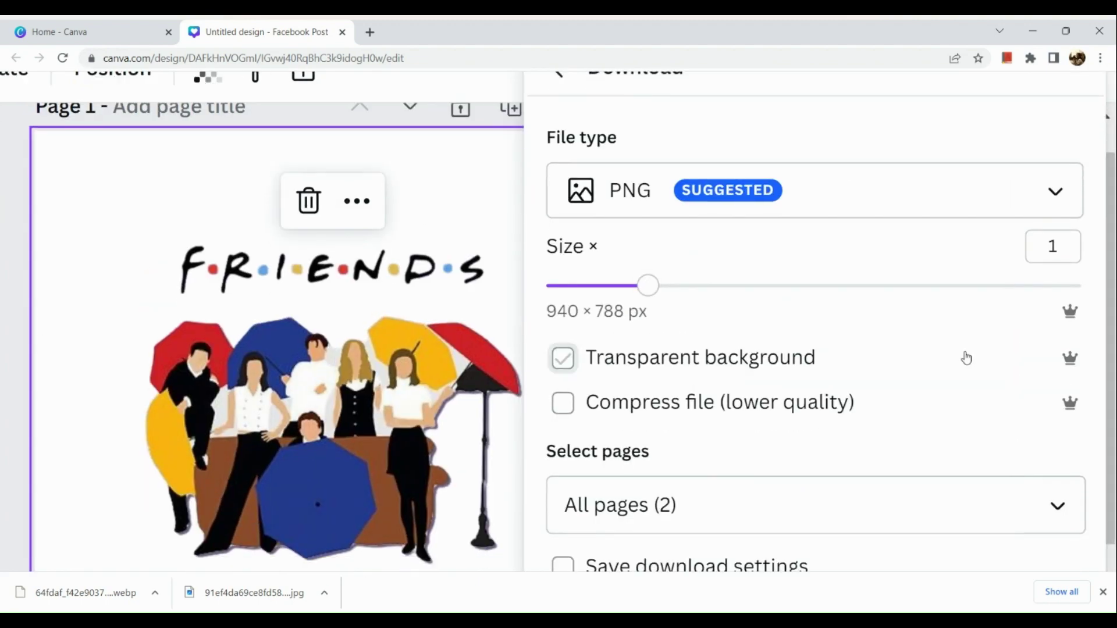
pyautogui.click(965, 358)
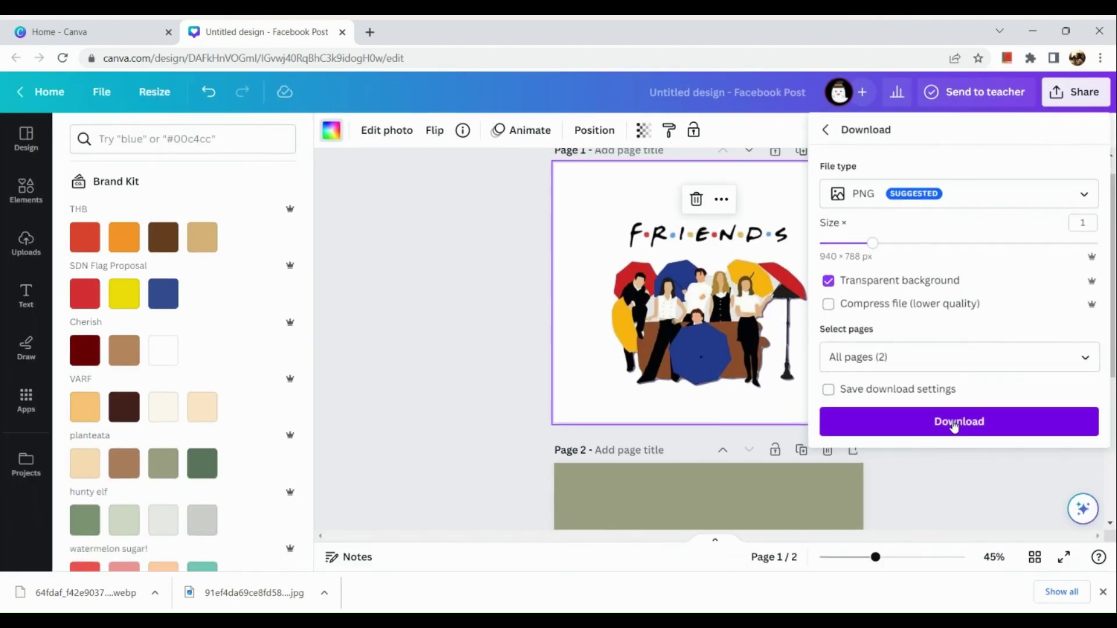
pyautogui.click(954, 426)
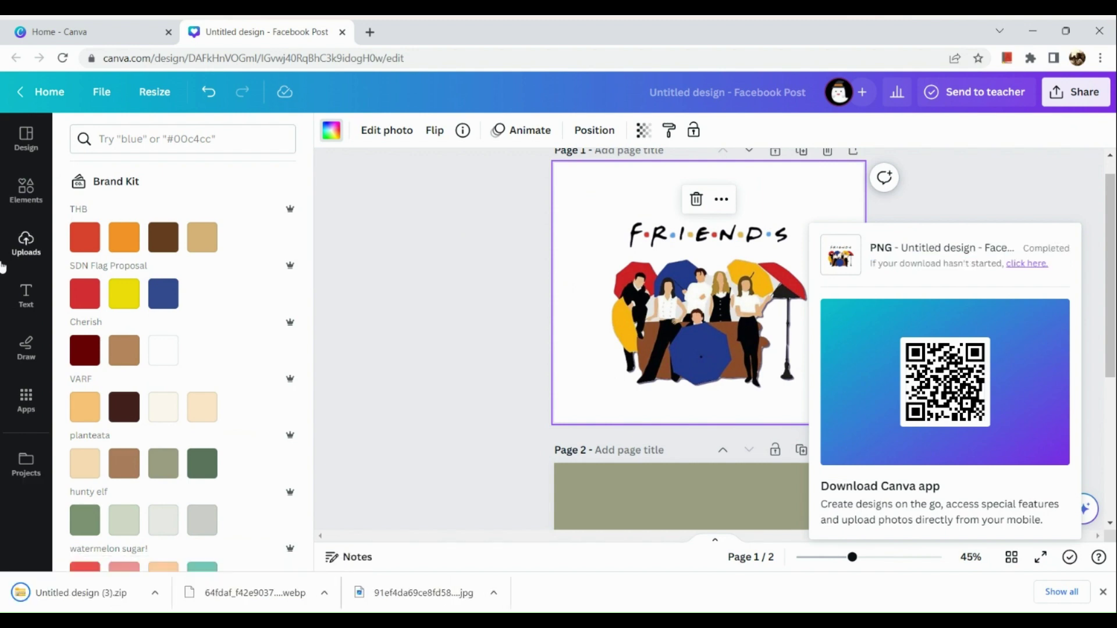
# Step: Download only Page 1 as a PNG, leaving Page 2 unchecked
pyautogui.click(1070, 93)
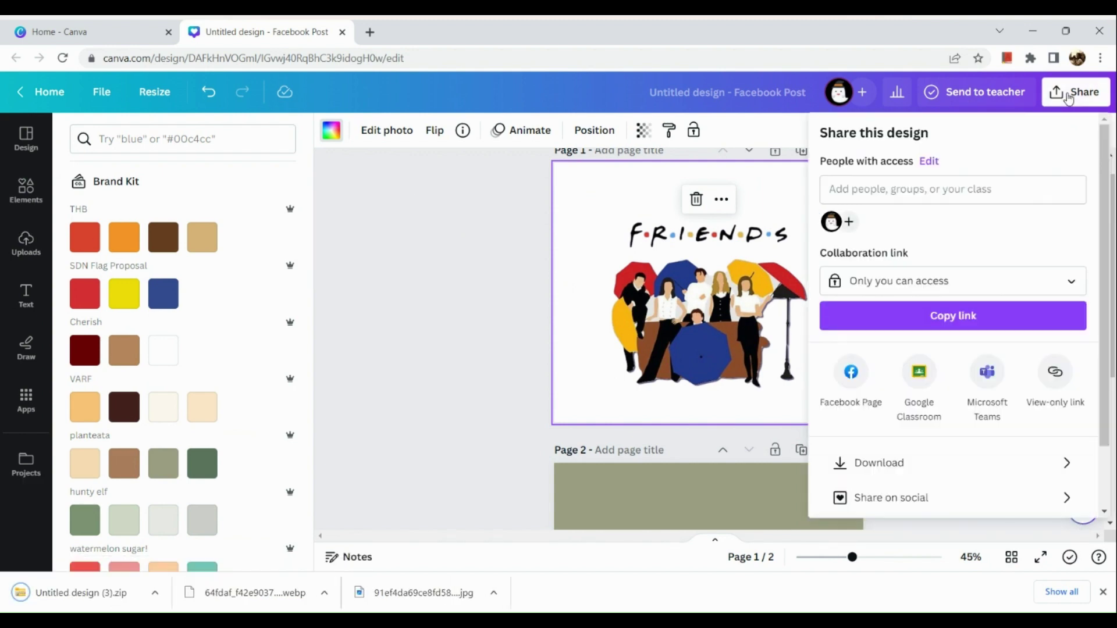
pyautogui.click(952, 472)
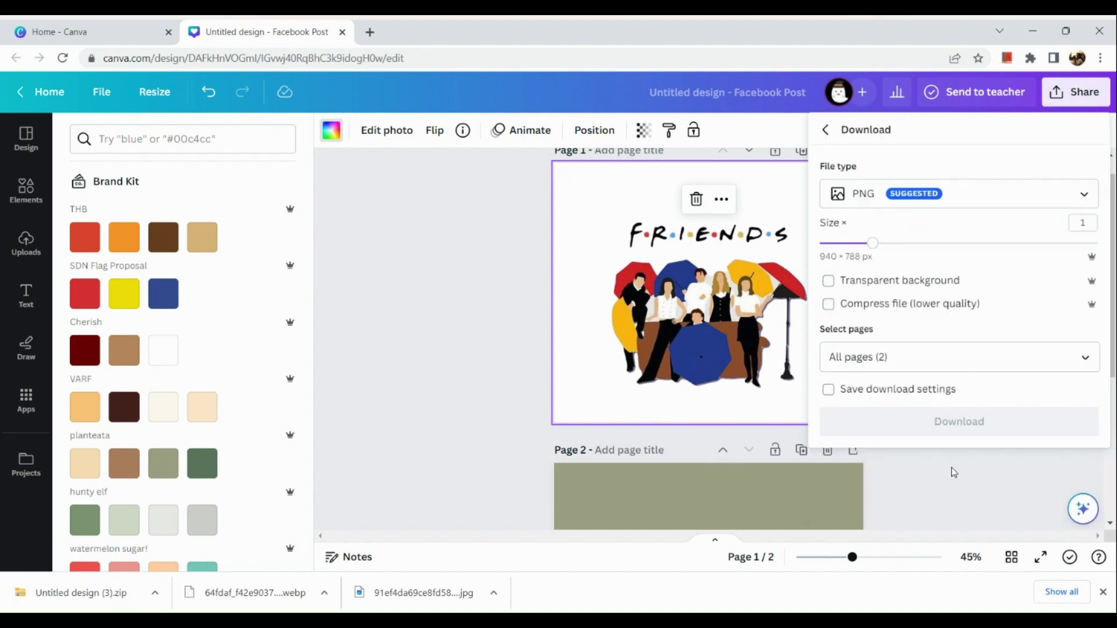
pyautogui.click(1018, 349)
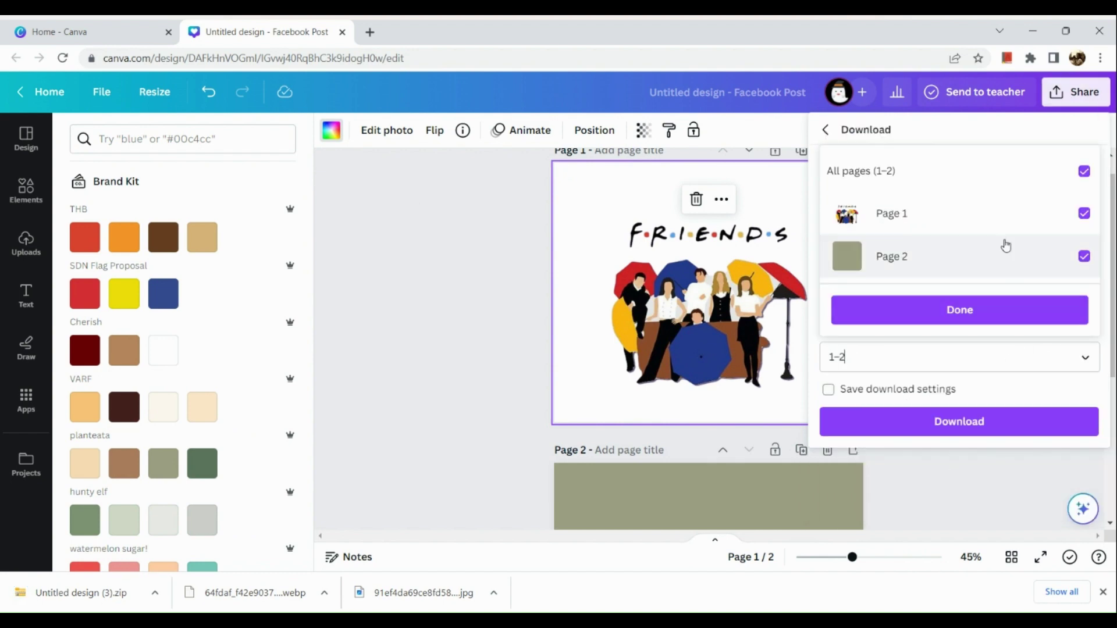
pyautogui.click(1023, 251)
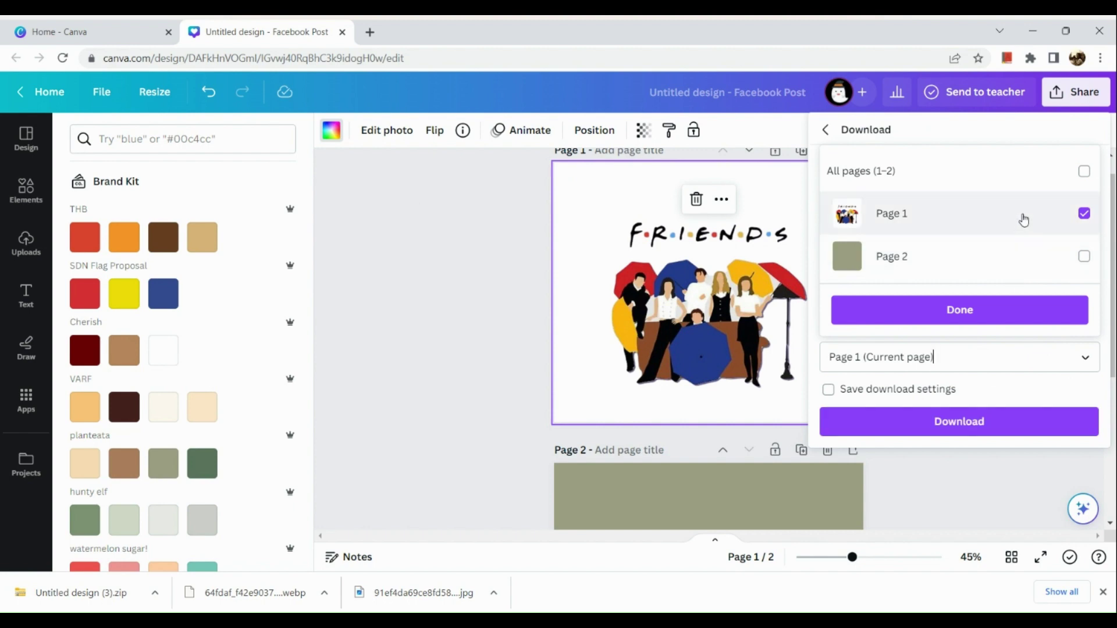
pyautogui.click(1018, 314)
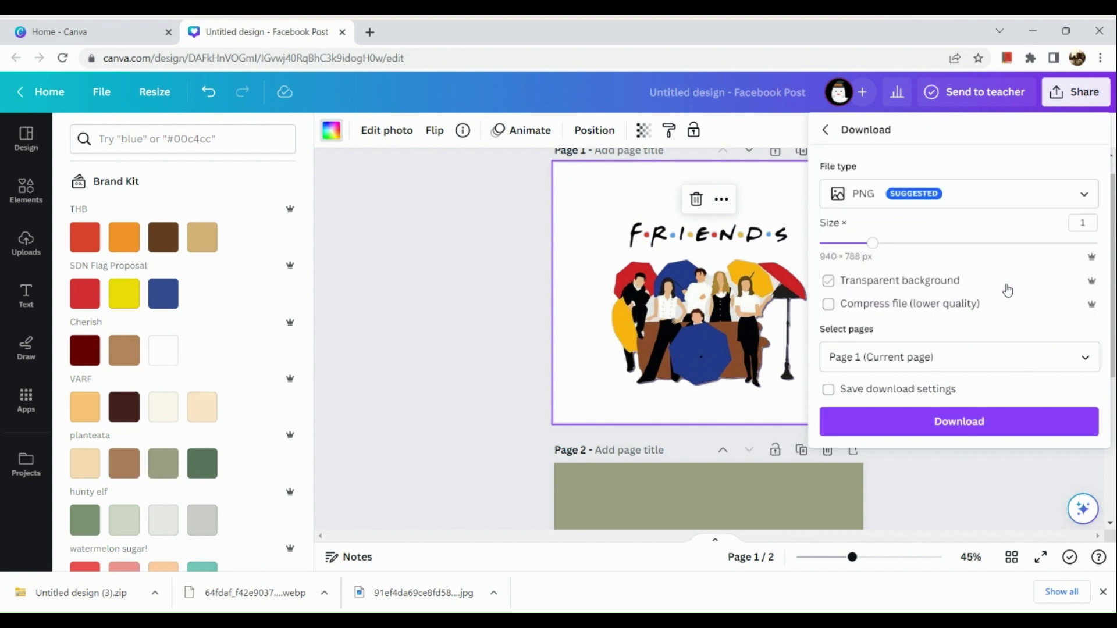
pyautogui.click(992, 417)
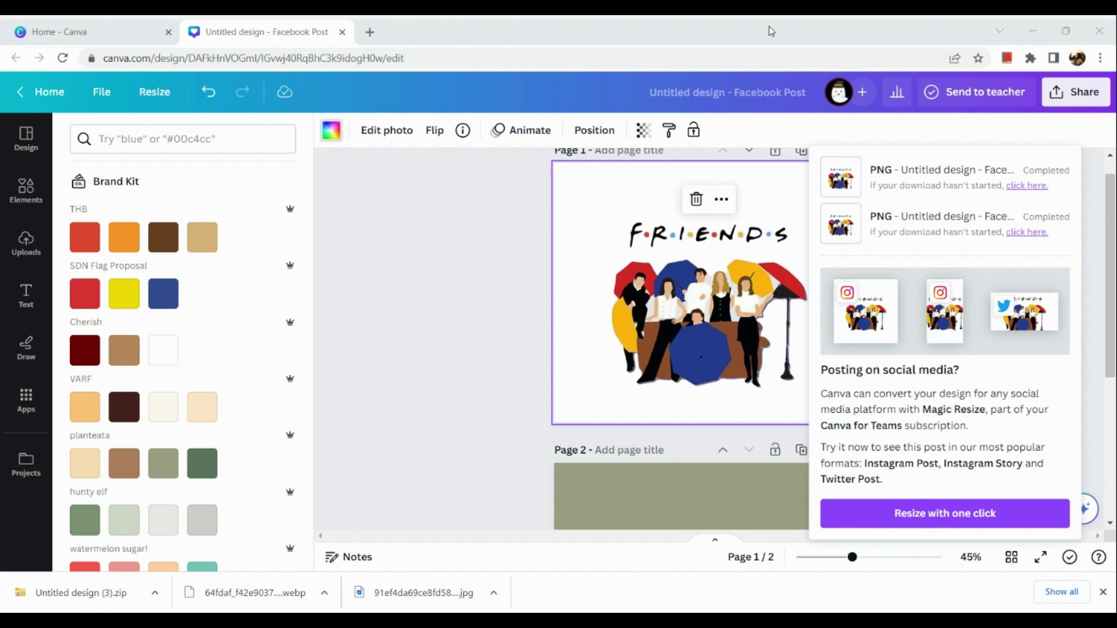
# Step: Upload the downloaded Friends PNG from the computer into Uploads
pyautogui.scroll(-4, 406, 344)
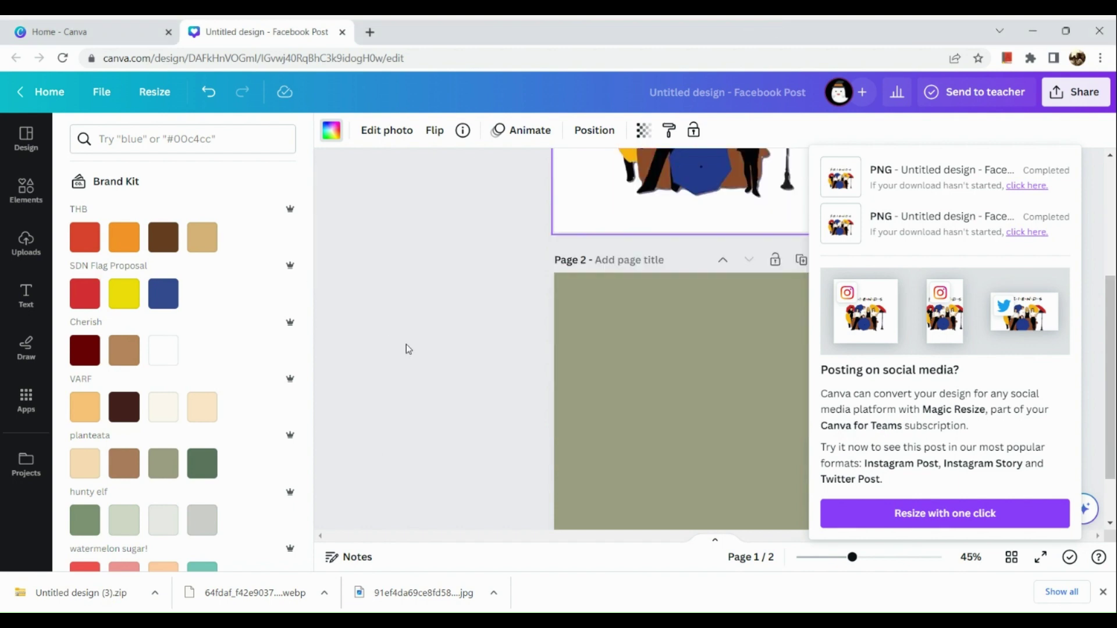
pyautogui.click(18, 248)
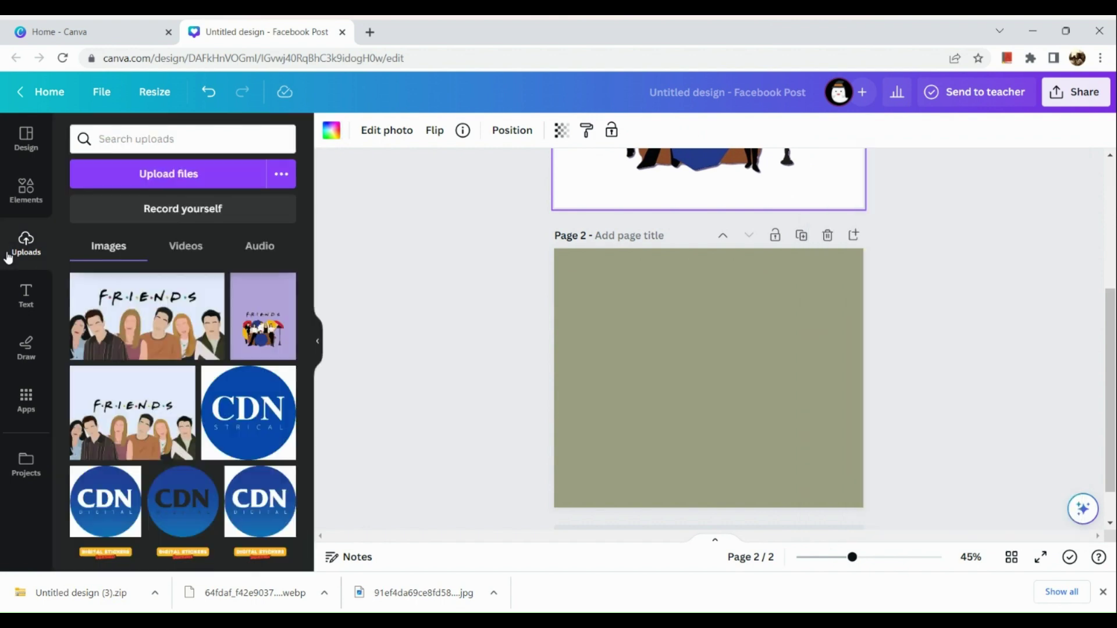
pyautogui.click(117, 182)
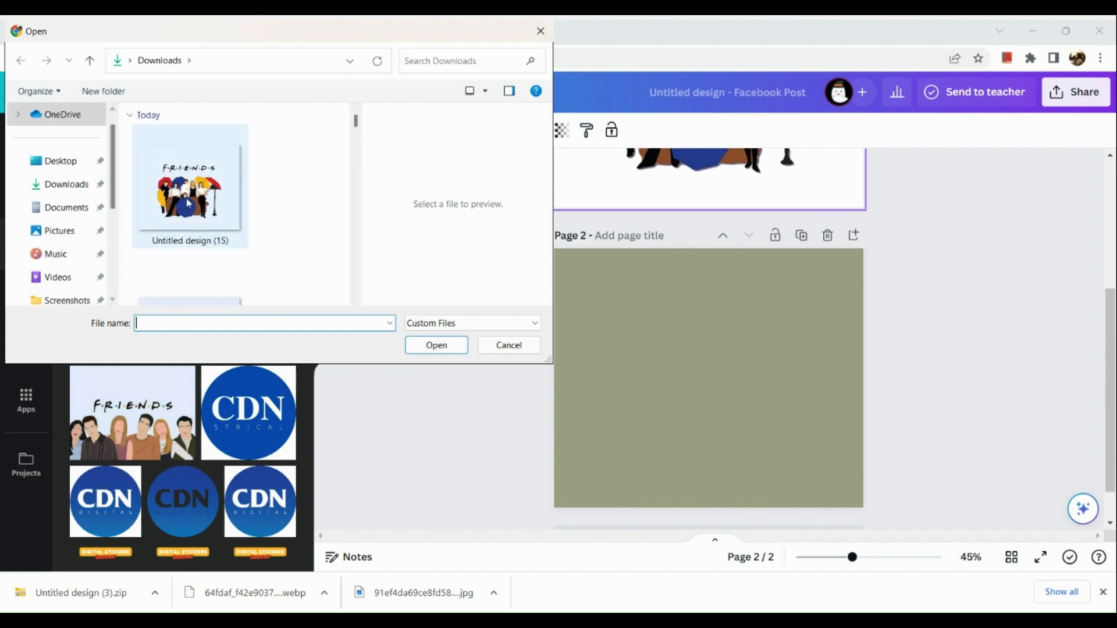
pyautogui.scroll(-3, 188, 201)
pyautogui.scroll(1, 187, 201)
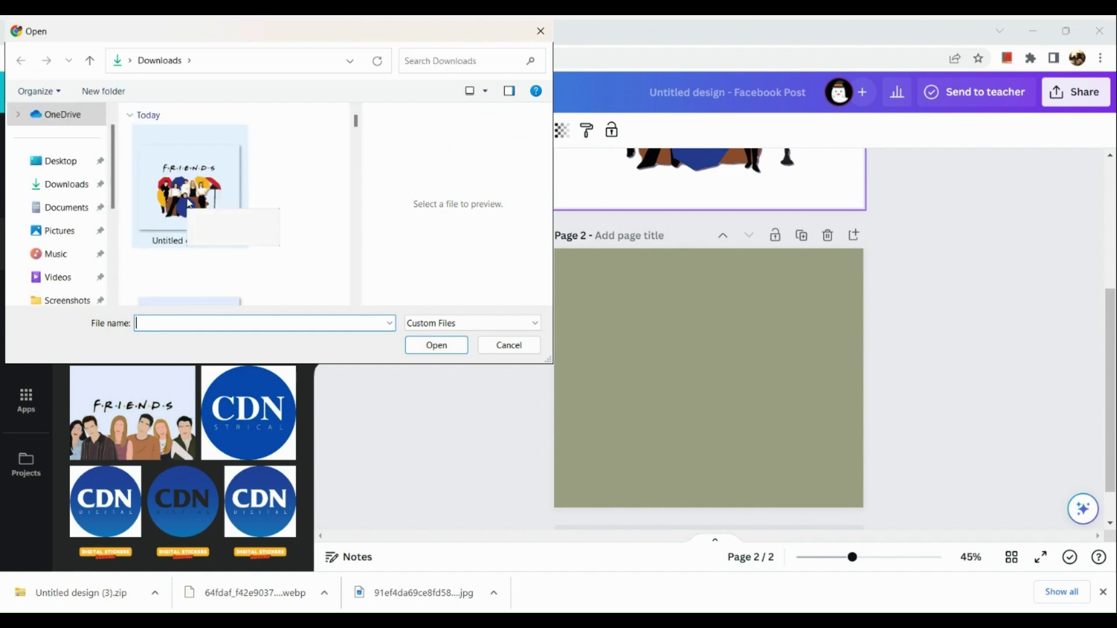
pyautogui.doubleClick(187, 200)
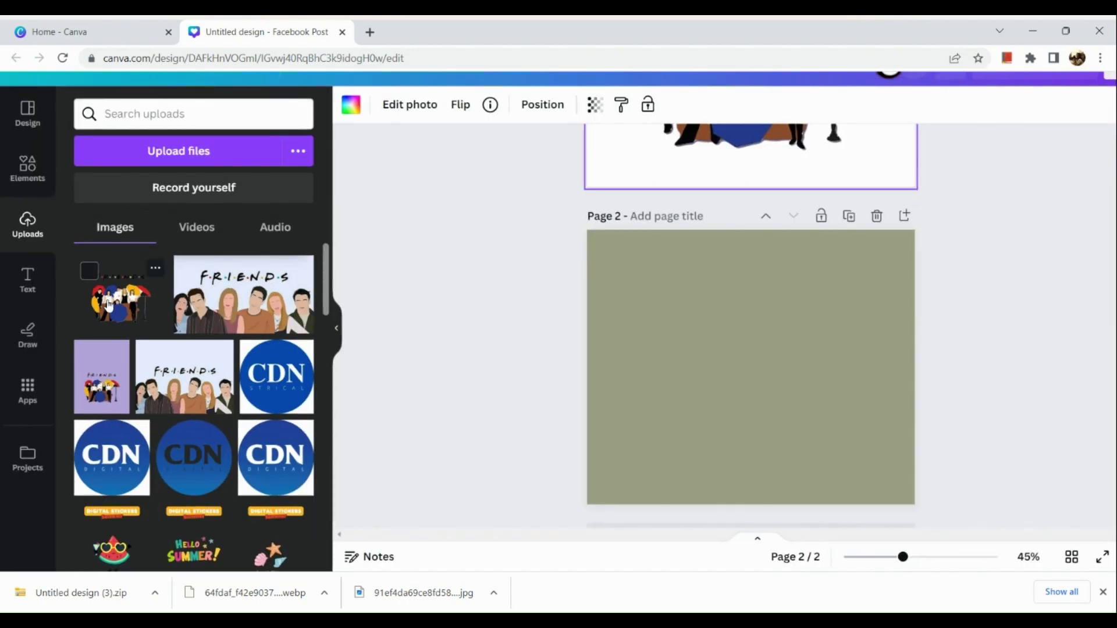
# Step: Add the Friends image to Page 2 and enlarge it to fill most of the page
pyautogui.click(109, 304)
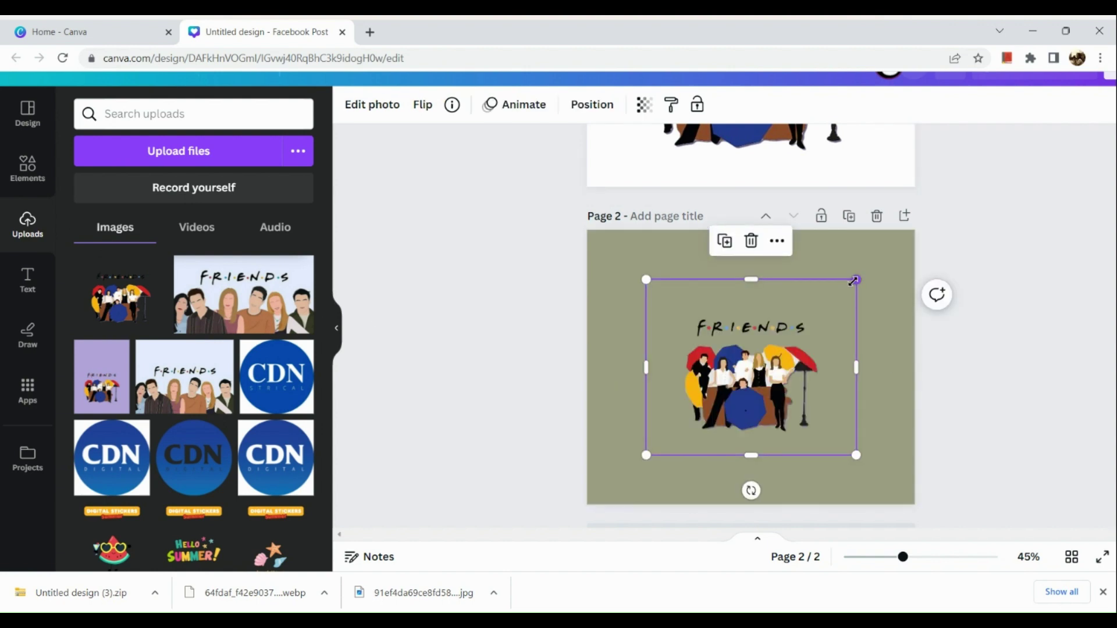
pyautogui.moveTo(856, 279); pyautogui.dragTo(893, 248)
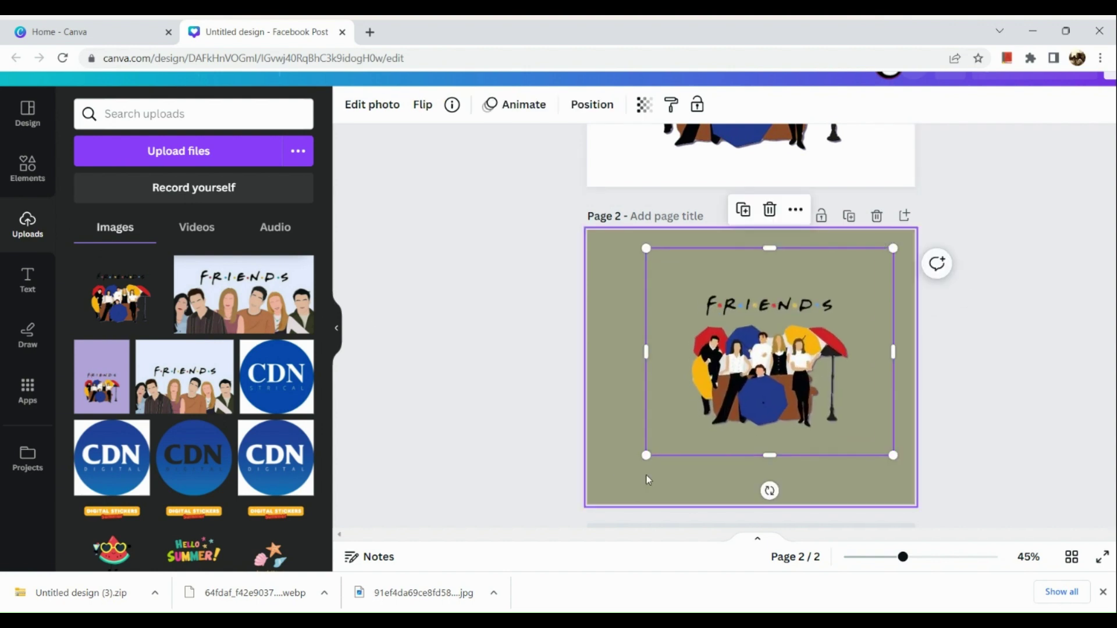
pyautogui.moveTo(647, 456); pyautogui.dragTo(620, 477)
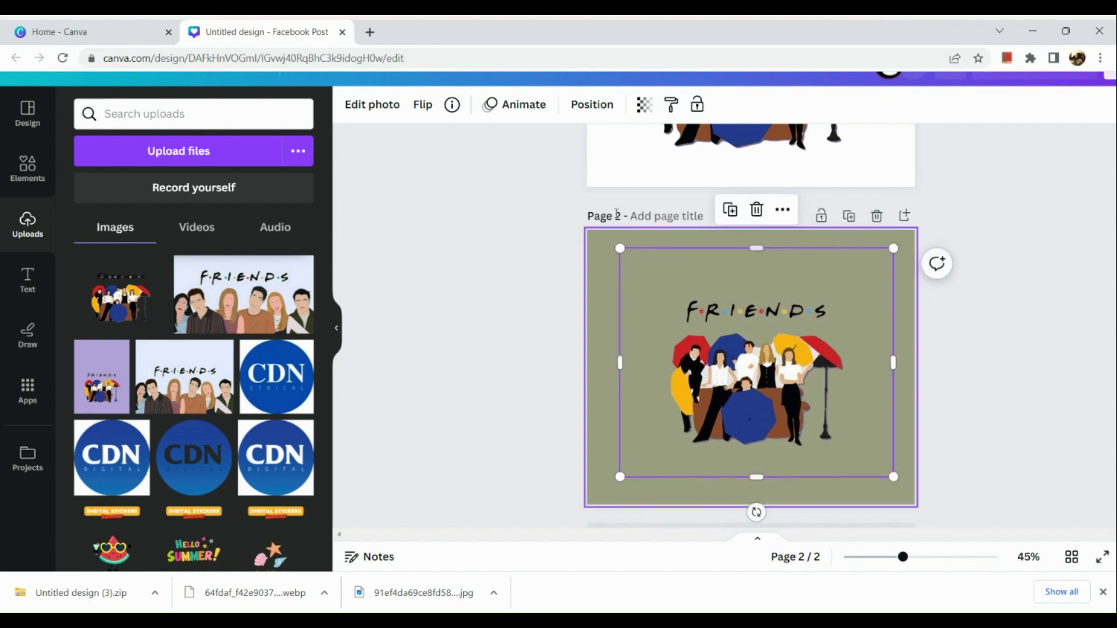
pyautogui.click(394, 235)
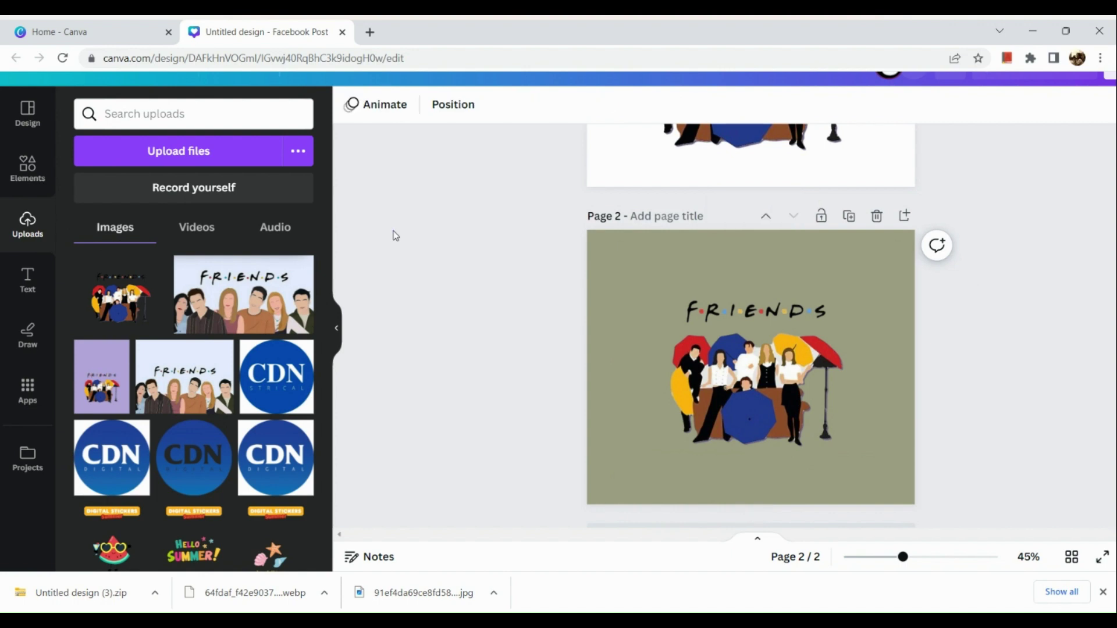
pyautogui.click(650, 306)
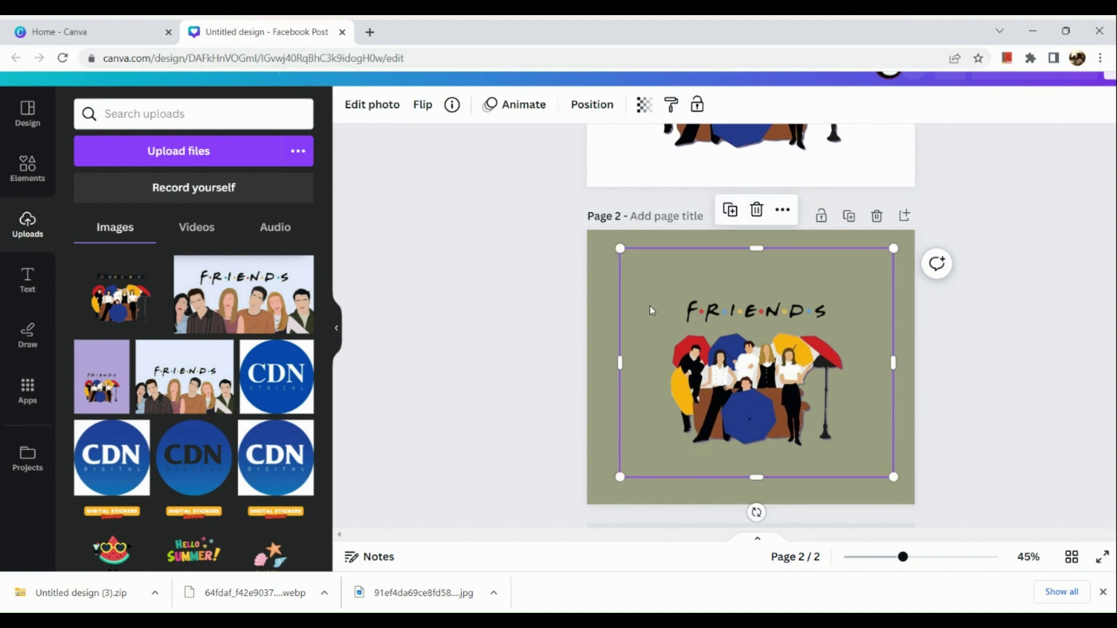
# Step: Apply the Scandi filter from the Cool group to the FRIENDS image
pyautogui.click(372, 105)
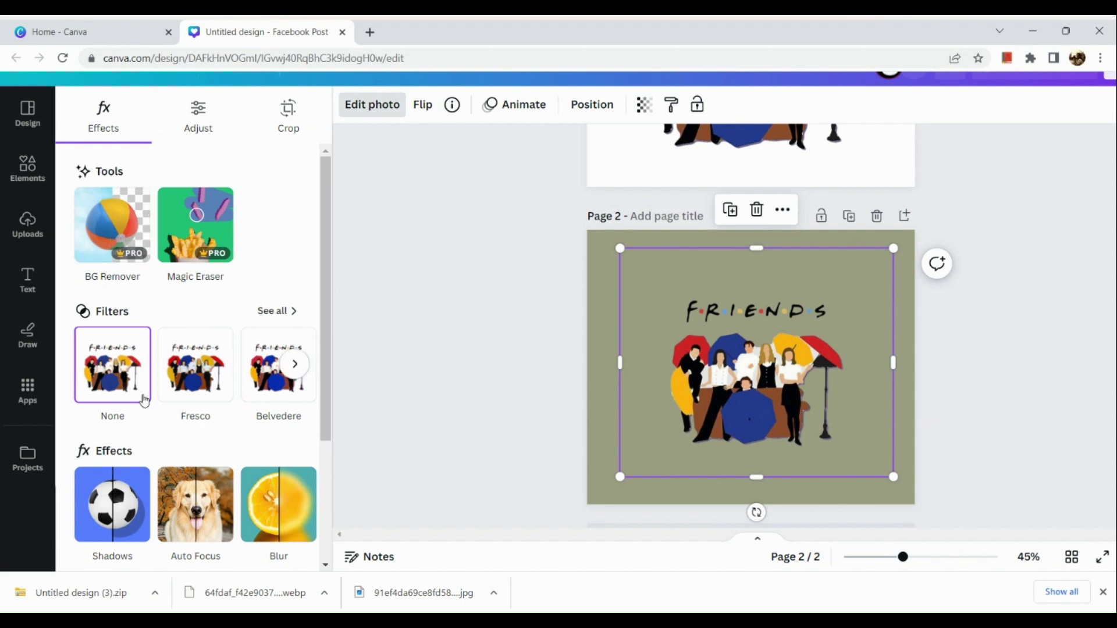
pyautogui.scroll(-1, 180, 389)
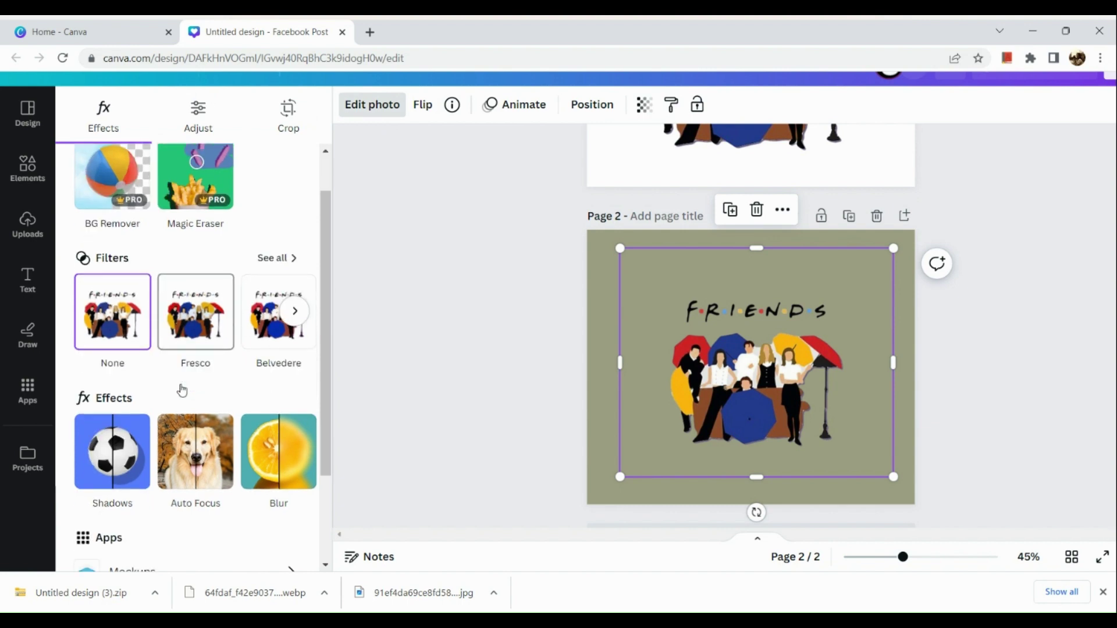
pyautogui.click(278, 250)
pyautogui.scroll(-2, 275, 360)
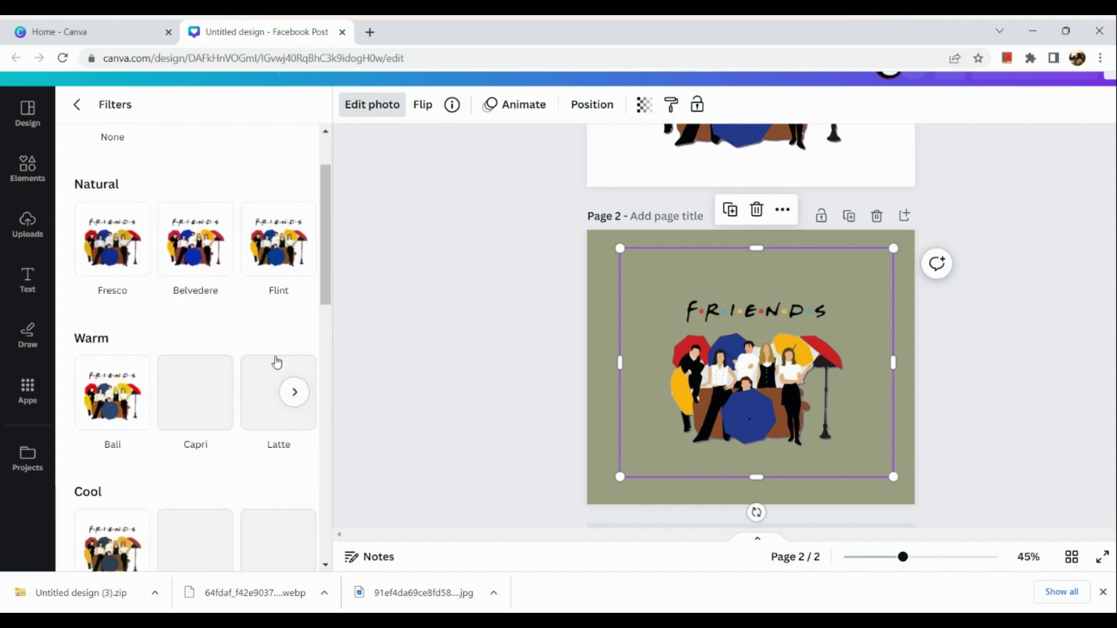
pyautogui.scroll(-2, 277, 361)
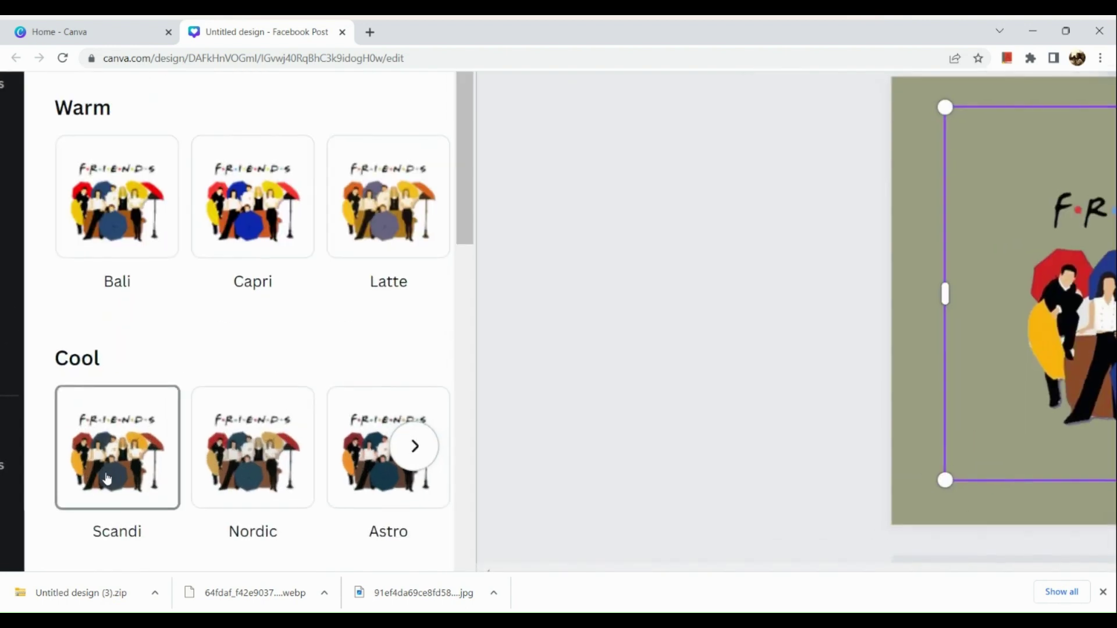
pyautogui.click(106, 478)
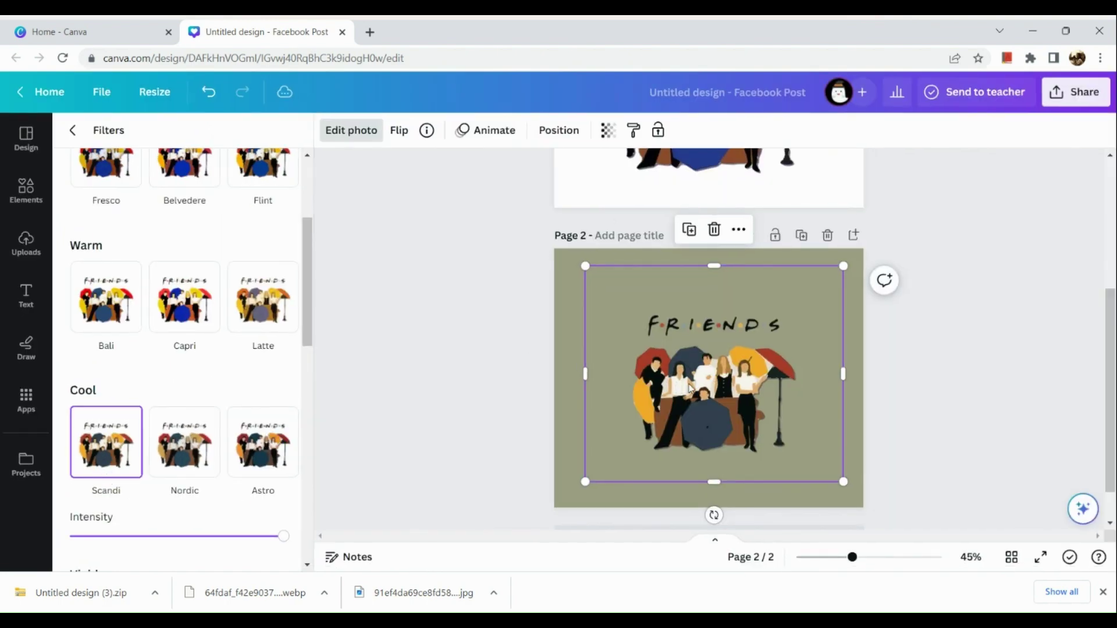
pyautogui.scroll(2, 191, 305)
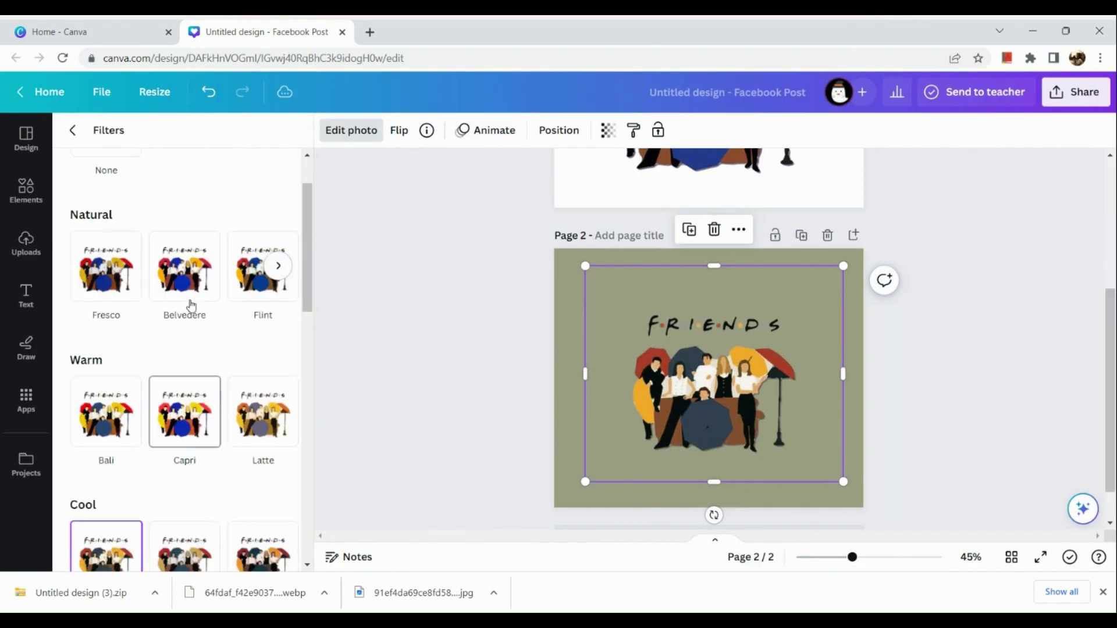
pyautogui.click(72, 134)
pyautogui.scroll(-3, 175, 349)
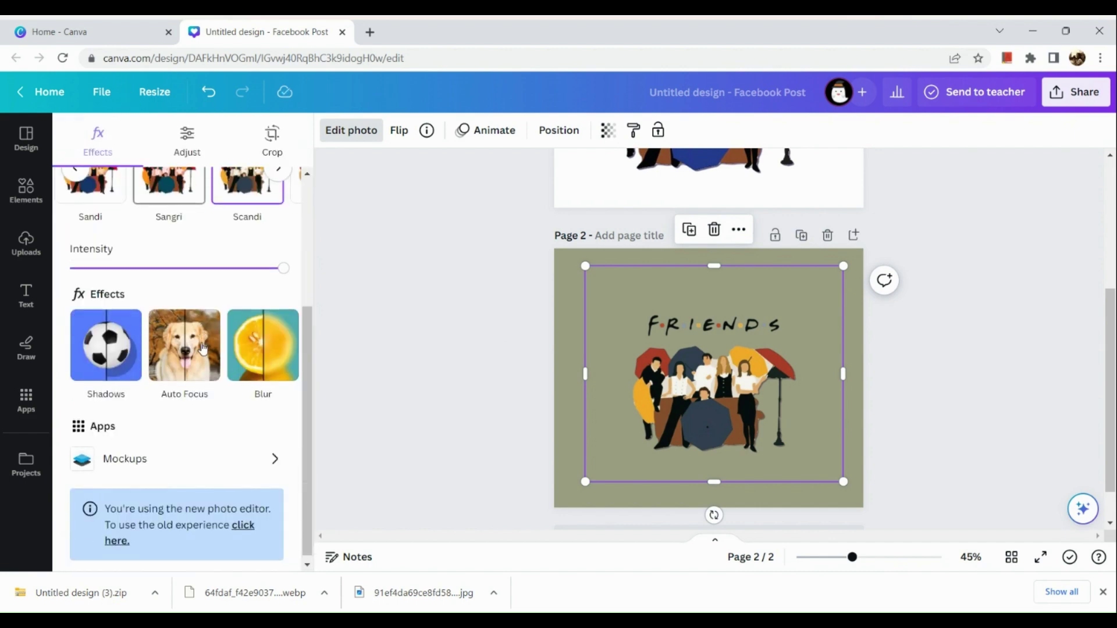
pyautogui.hotkey('ctrl', '+')
pyautogui.hotkey('ctrl', '+')
pyautogui.hotkey('ctrl', '+')
# Step: Give the image a Glow shadow with size 100, angle 80 and intensity 100
pyautogui.click(89, 358)
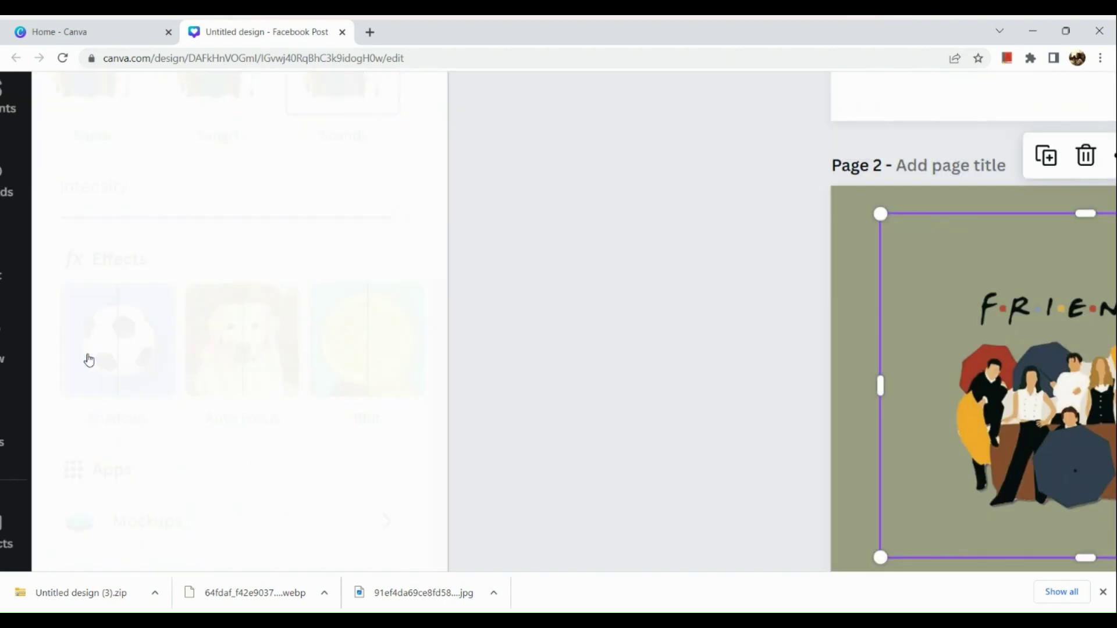
pyautogui.hotkey('ctrl', '0')
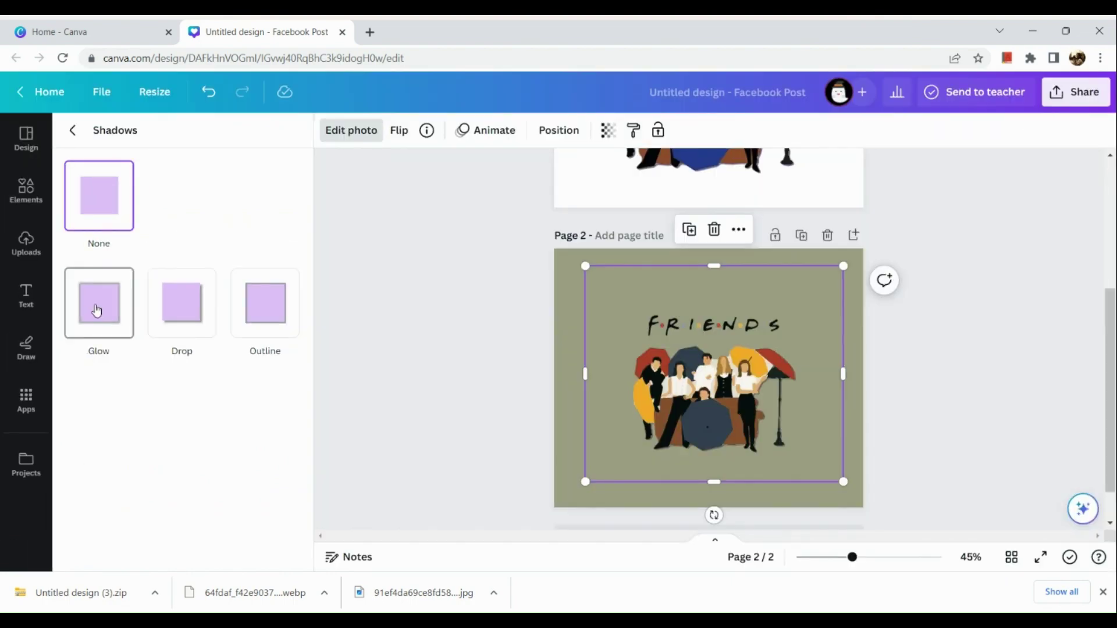
pyautogui.click(97, 311)
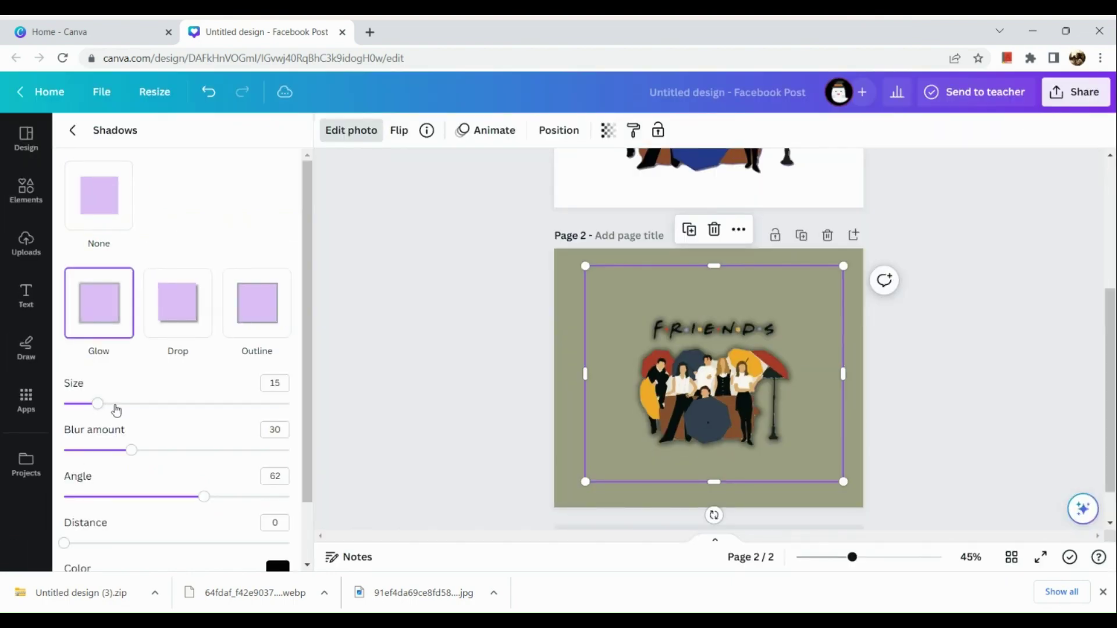
pyautogui.moveTo(95, 410); pyautogui.dragTo(320, 413)
pyautogui.scroll(-1, 250, 476)
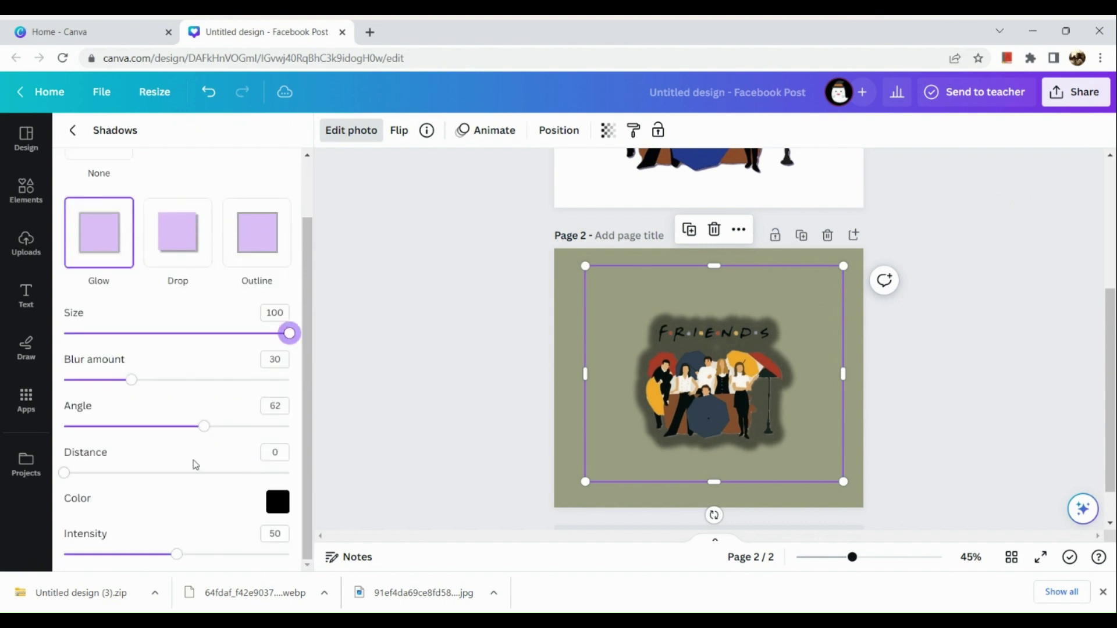
pyautogui.moveTo(203, 428); pyautogui.dragTo(243, 429)
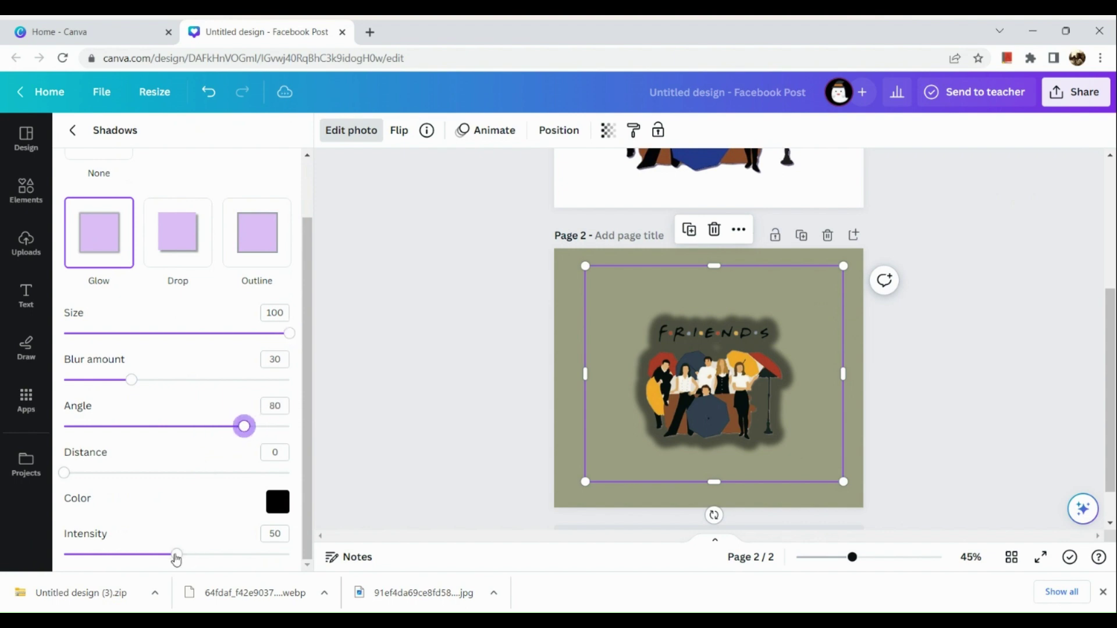
pyautogui.moveTo(176, 556); pyautogui.dragTo(305, 562)
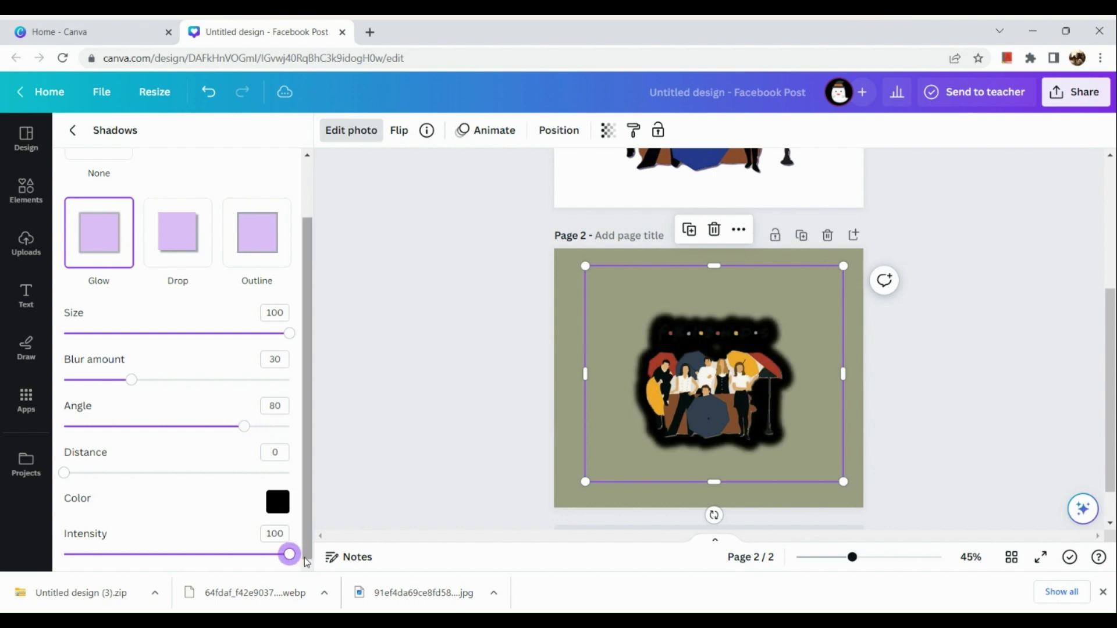
# Step: Change the glow colour from black to white (#FFFFFF)
pyautogui.click(278, 501)
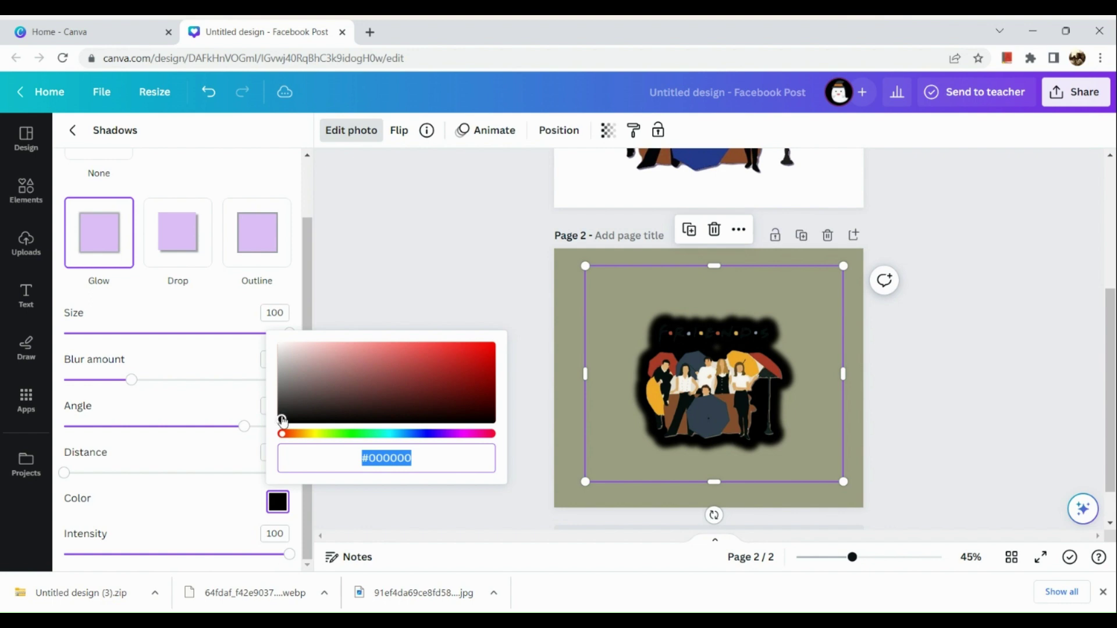
pyautogui.moveTo(281, 420); pyautogui.dragTo(273, 339)
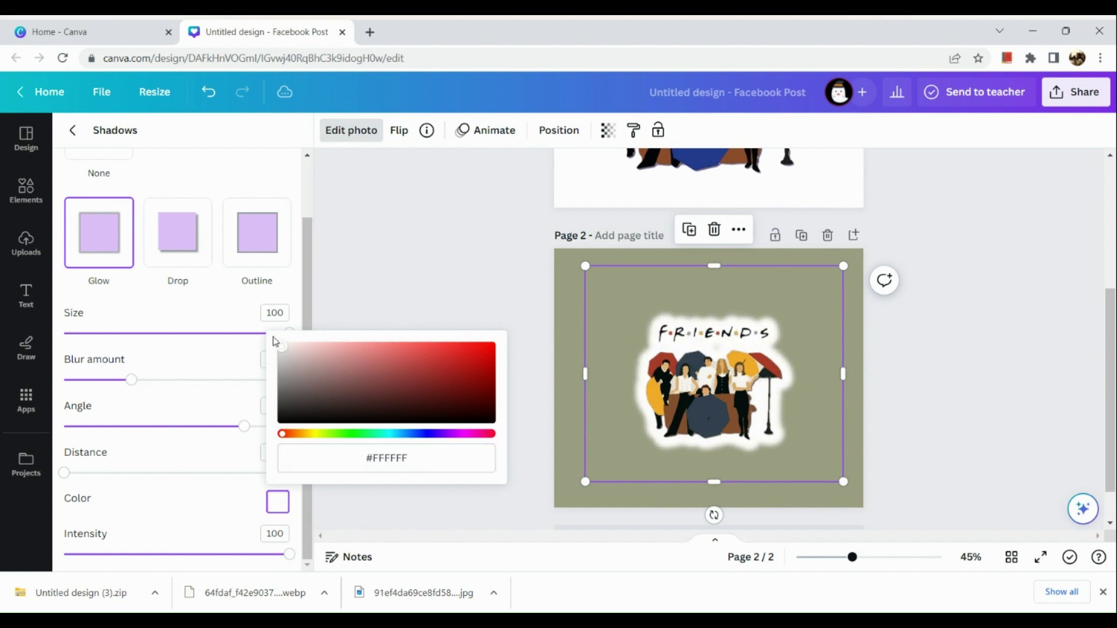
pyautogui.click(337, 266)
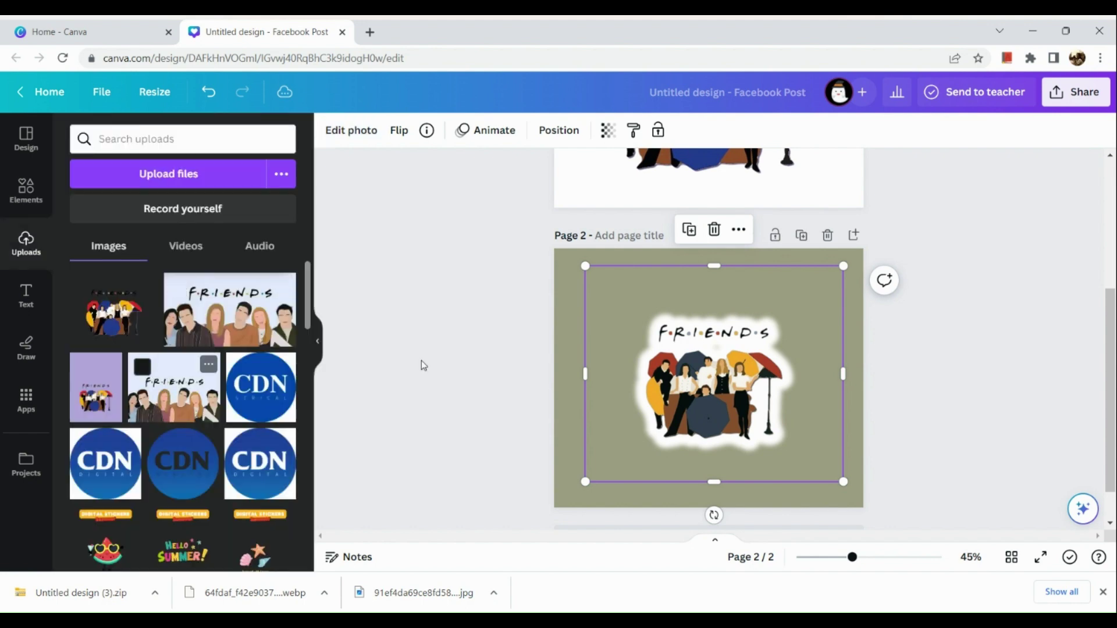
pyautogui.scroll(3, 770, 414)
pyautogui.scroll(1, 774, 419)
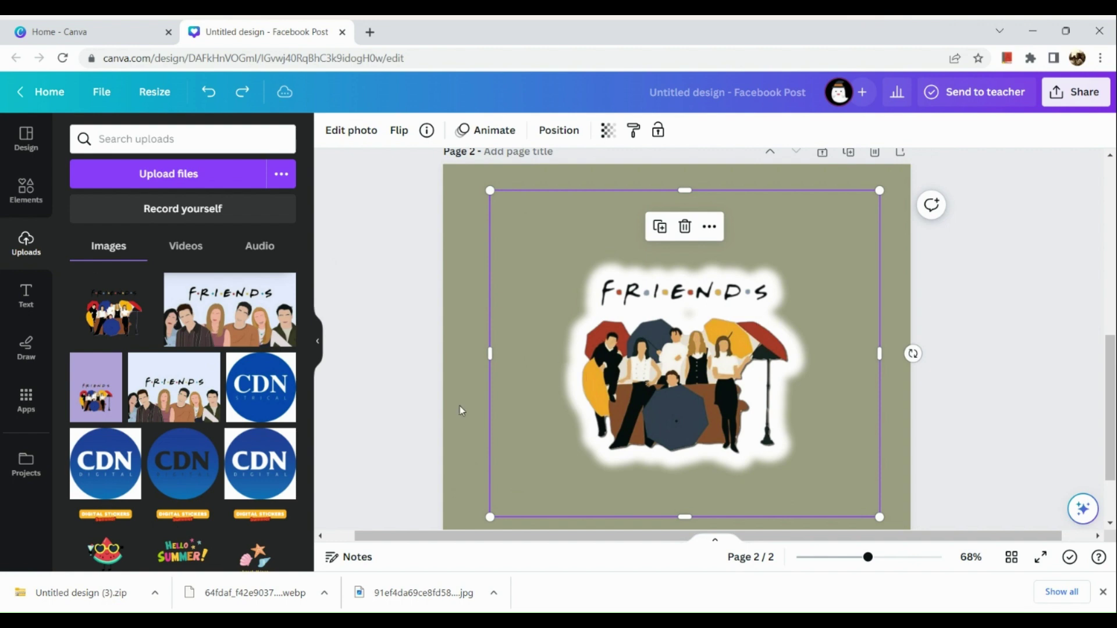
pyautogui.click(402, 365)
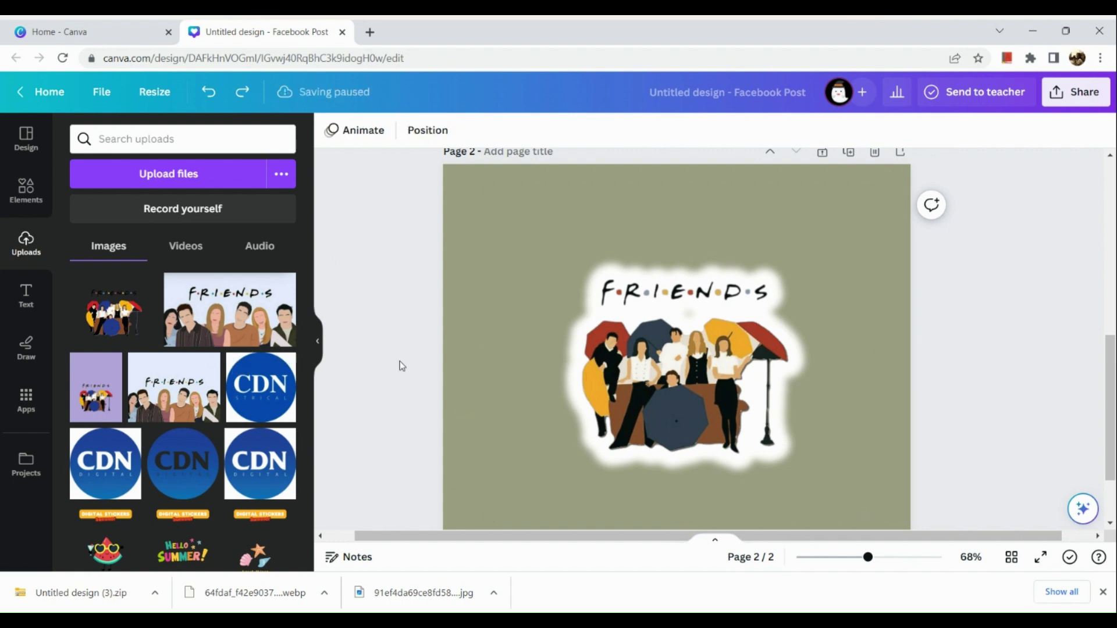
pyautogui.scroll(-3, 401, 365)
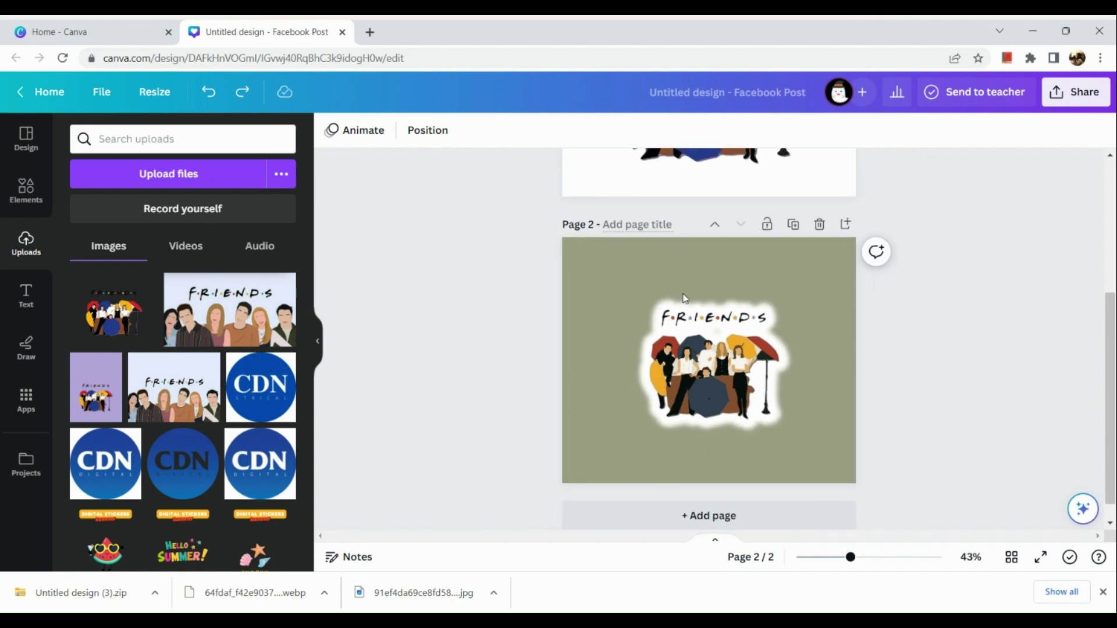
pyautogui.scroll(3, 743, 396)
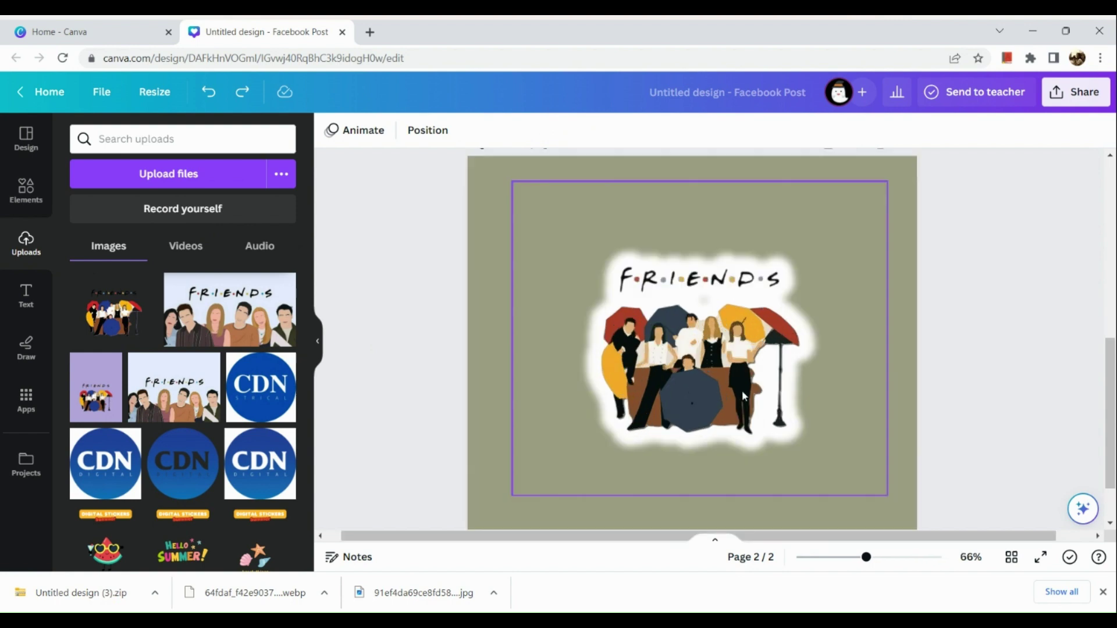
pyautogui.scroll(-3, 743, 396)
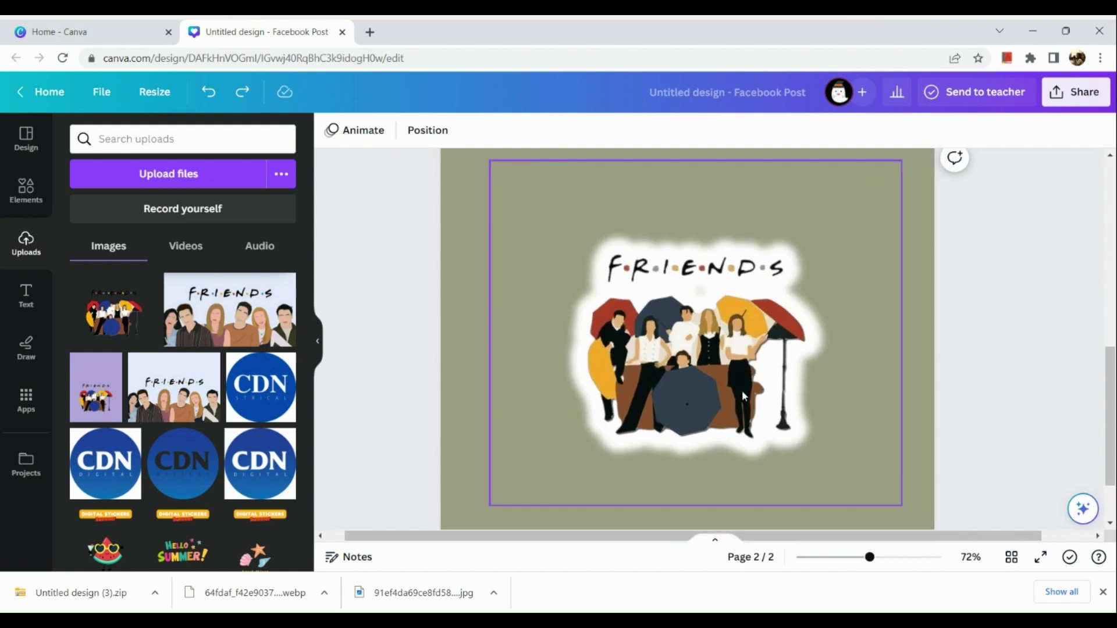
pyautogui.click(742, 396)
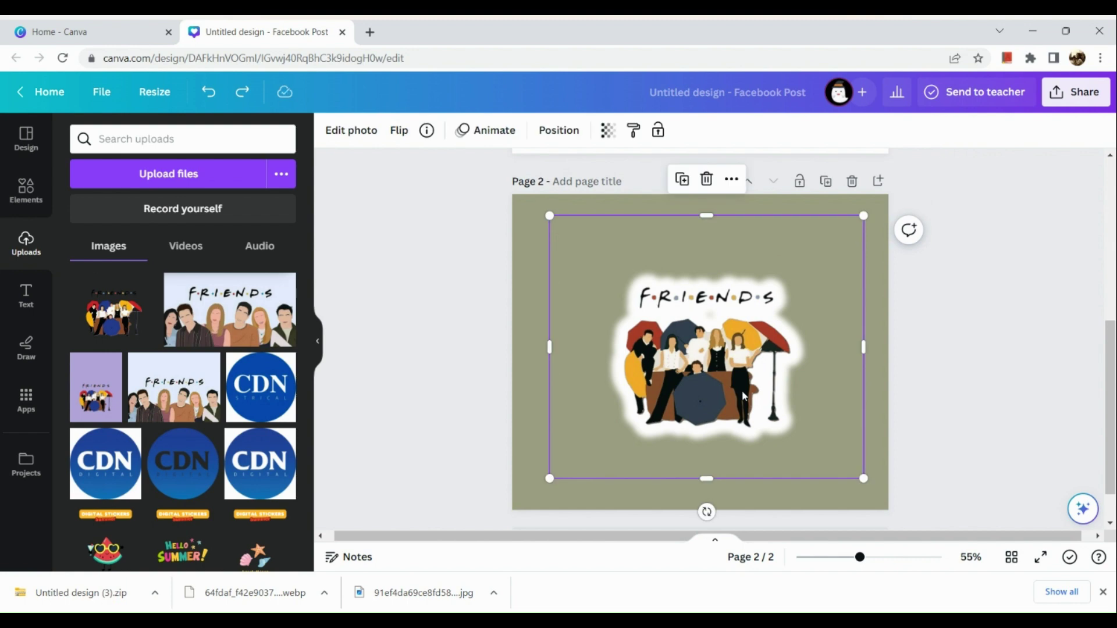
# Step: Switch the Friends image's shadow to the Outline preset at size 100
pyautogui.click(335, 132)
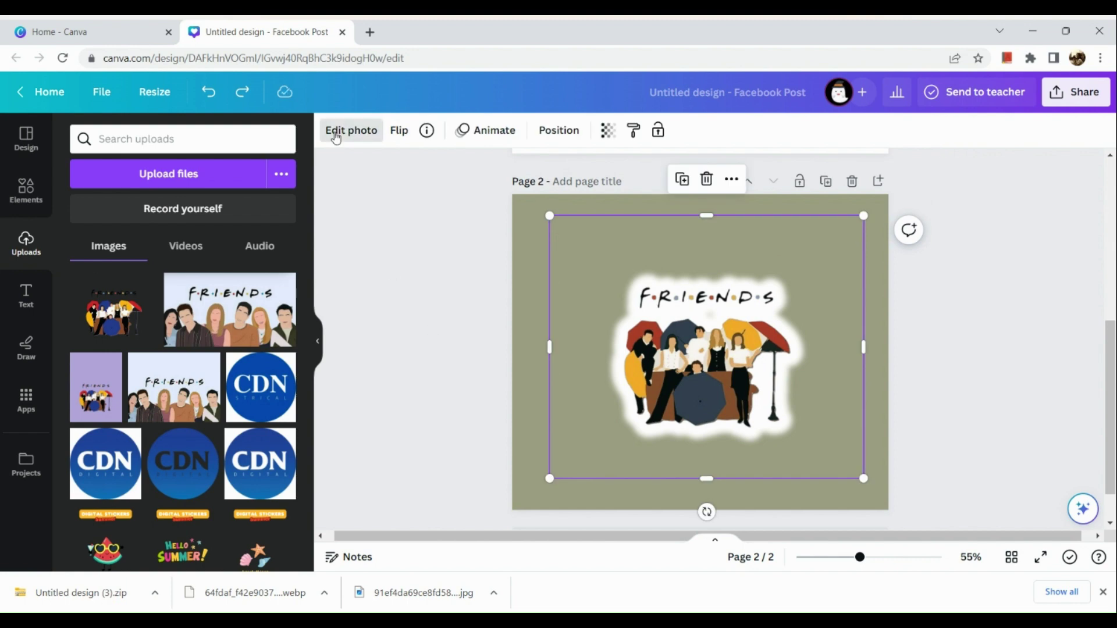
pyautogui.scroll(-2, 110, 424)
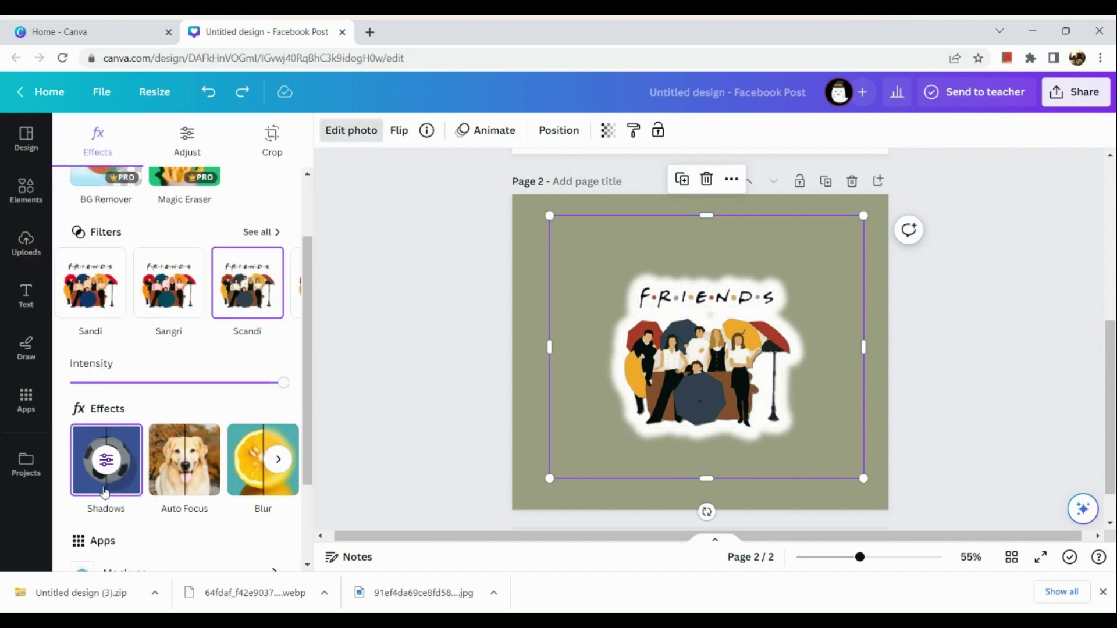
pyautogui.click(105, 488)
pyautogui.click(253, 315)
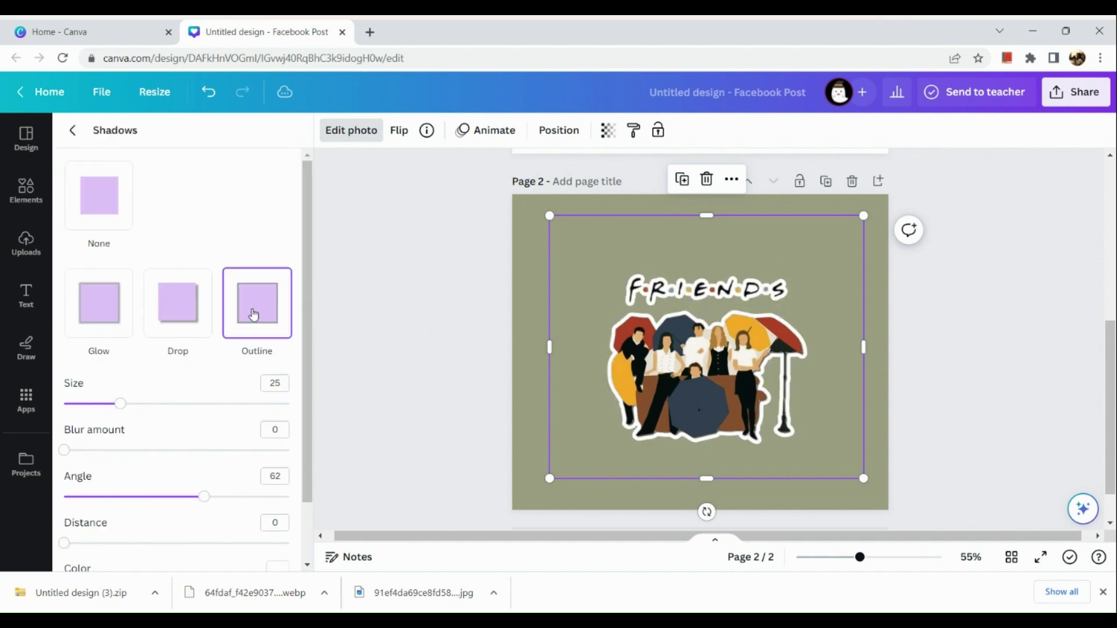
pyautogui.moveTo(120, 404); pyautogui.dragTo(290, 403)
pyautogui.scroll(-1, 724, 400)
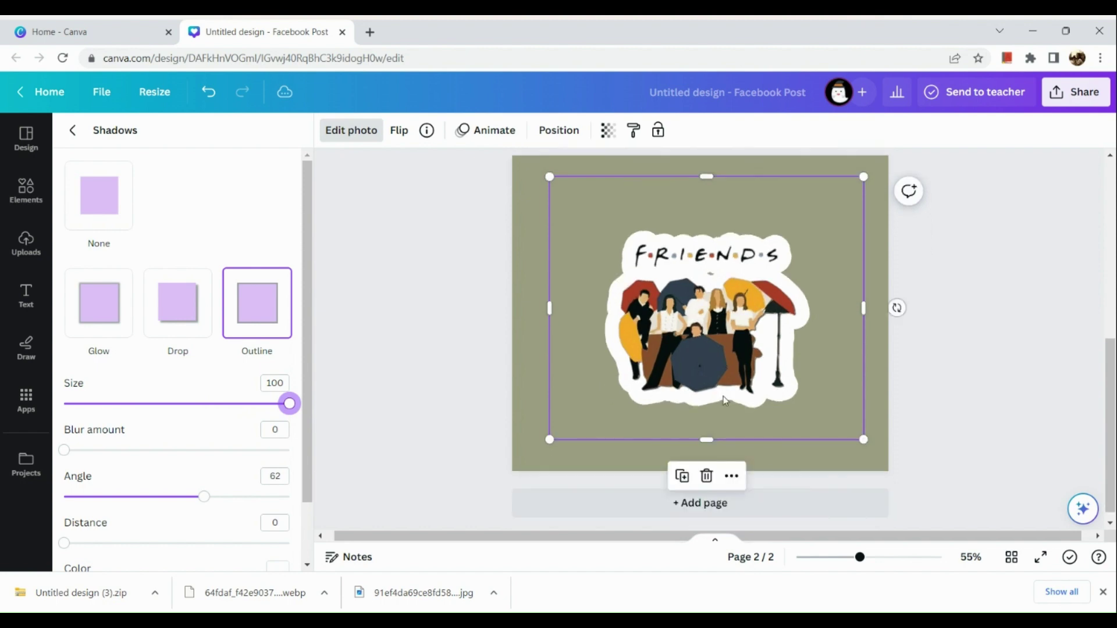
pyautogui.scroll(-2, 221, 489)
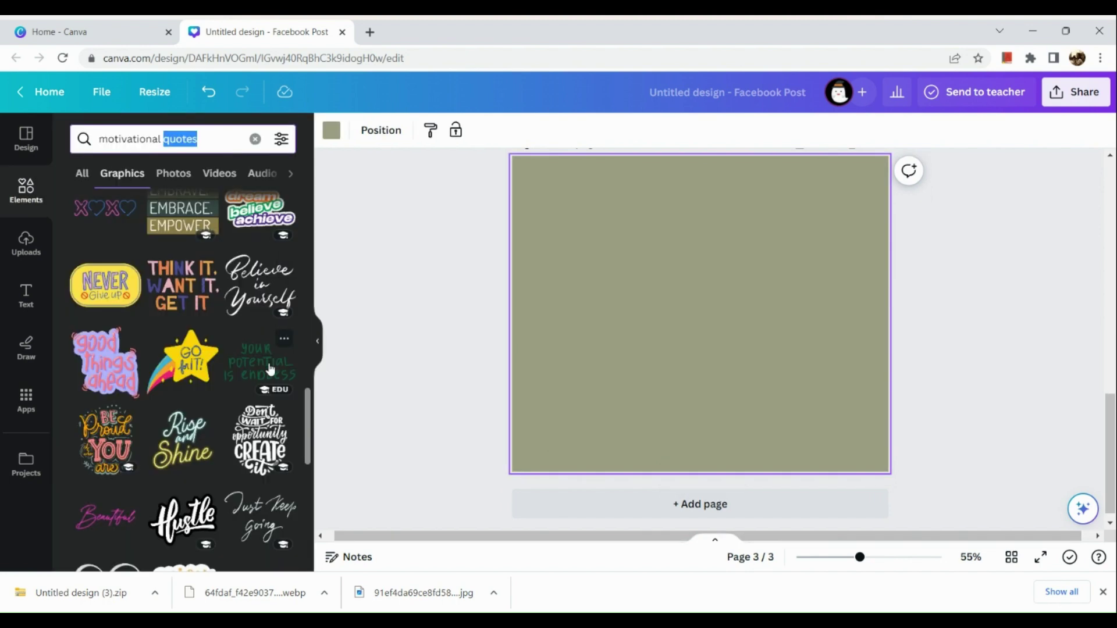
# Step: Search Elements for 'circle', add the circle shape and enlarge it to 550 × 550 on page 3
pyautogui.scroll(-3, 270, 369)
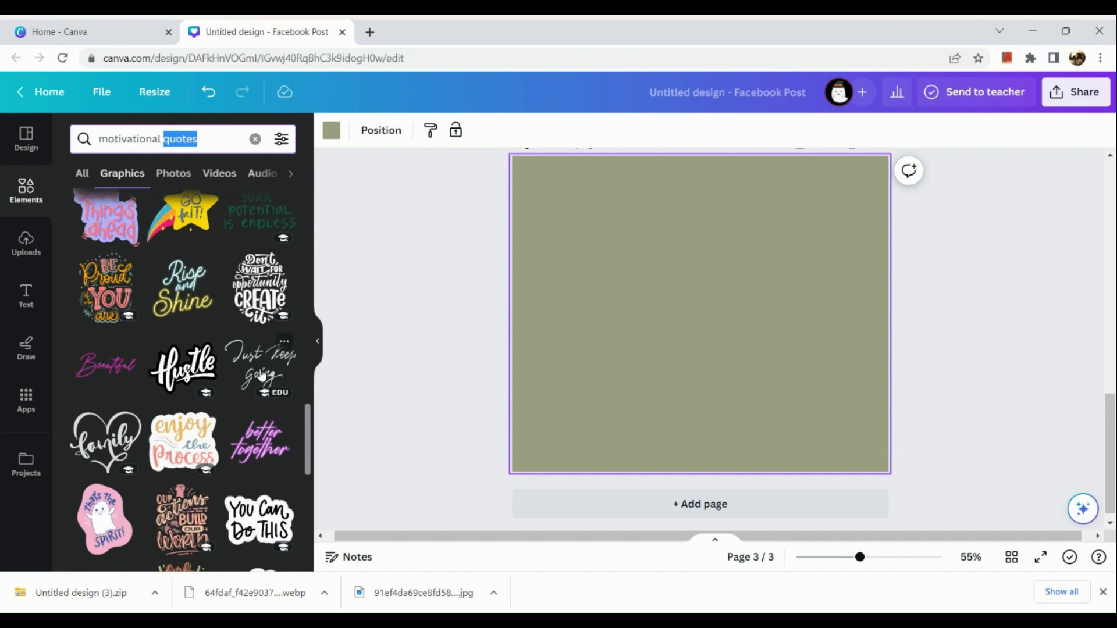
pyautogui.scroll(-2, 224, 474)
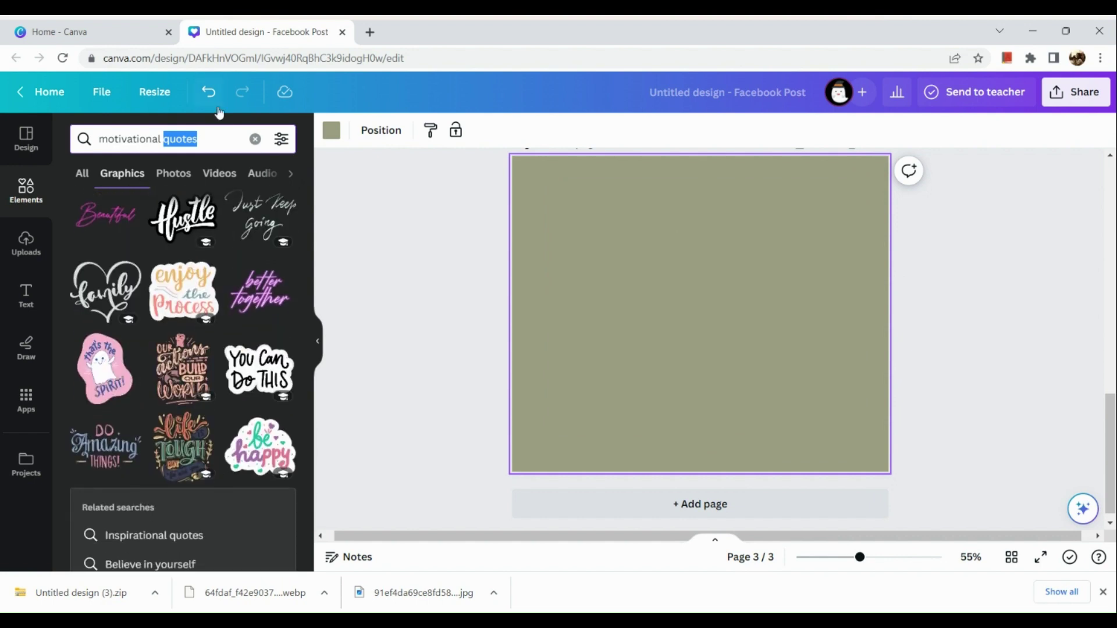
pyautogui.tripleClick(210, 136)
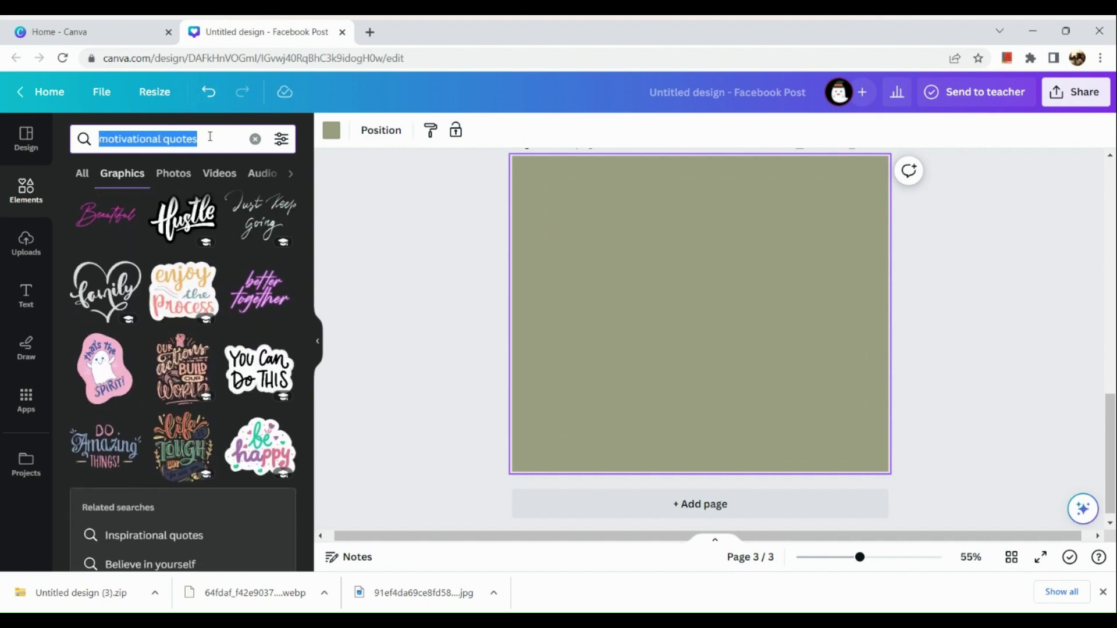
pyautogui.write('circle')
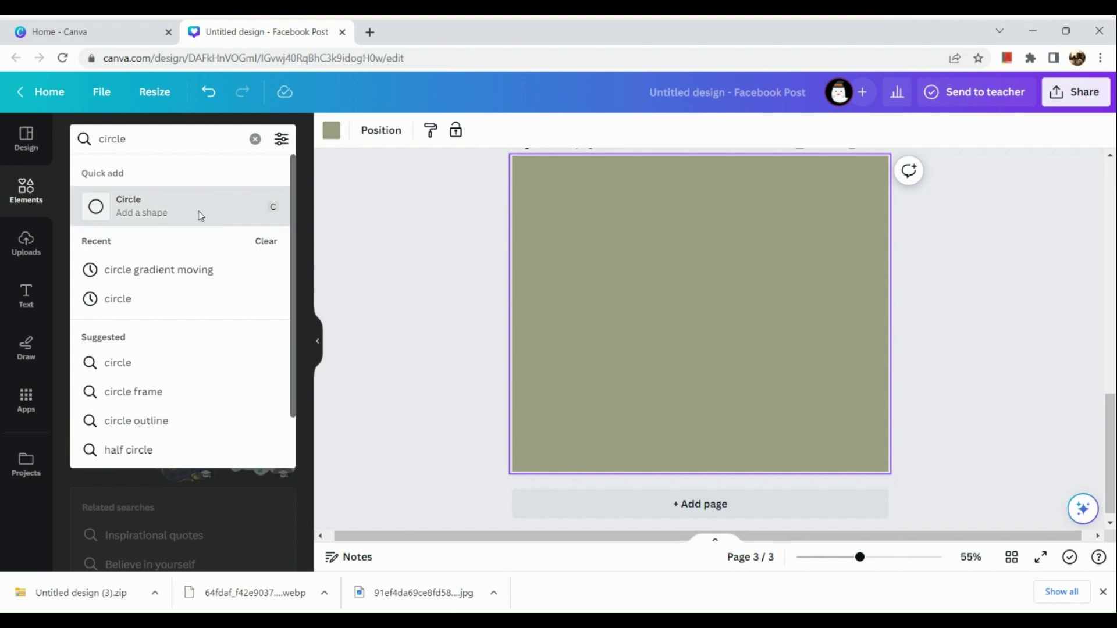
pyautogui.click(201, 215)
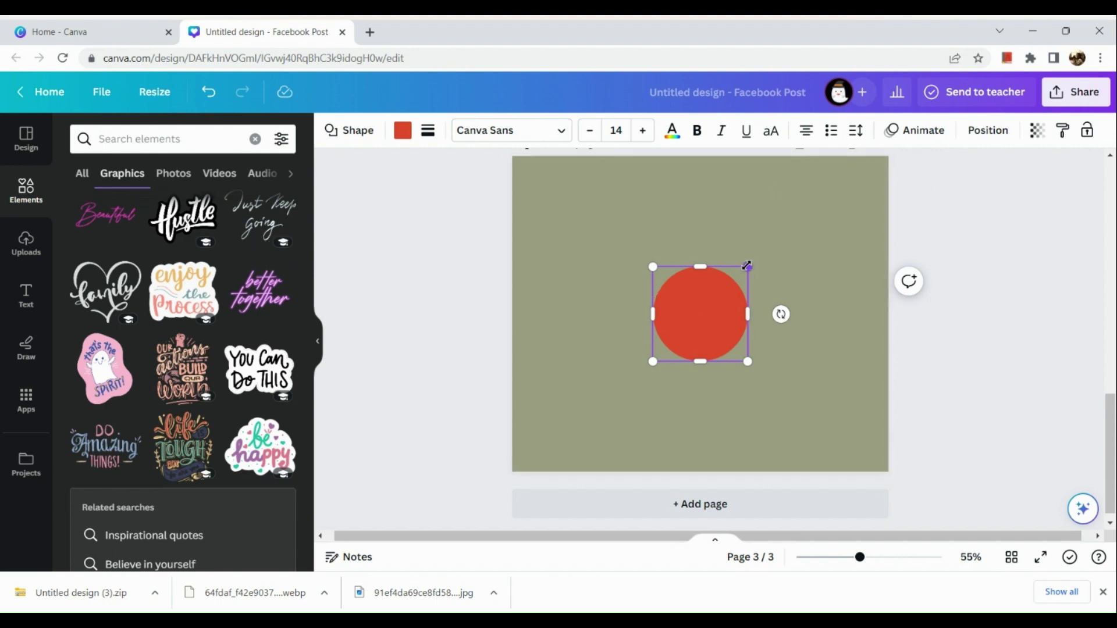
pyautogui.moveTo(747, 266); pyautogui.dragTo(817, 197)
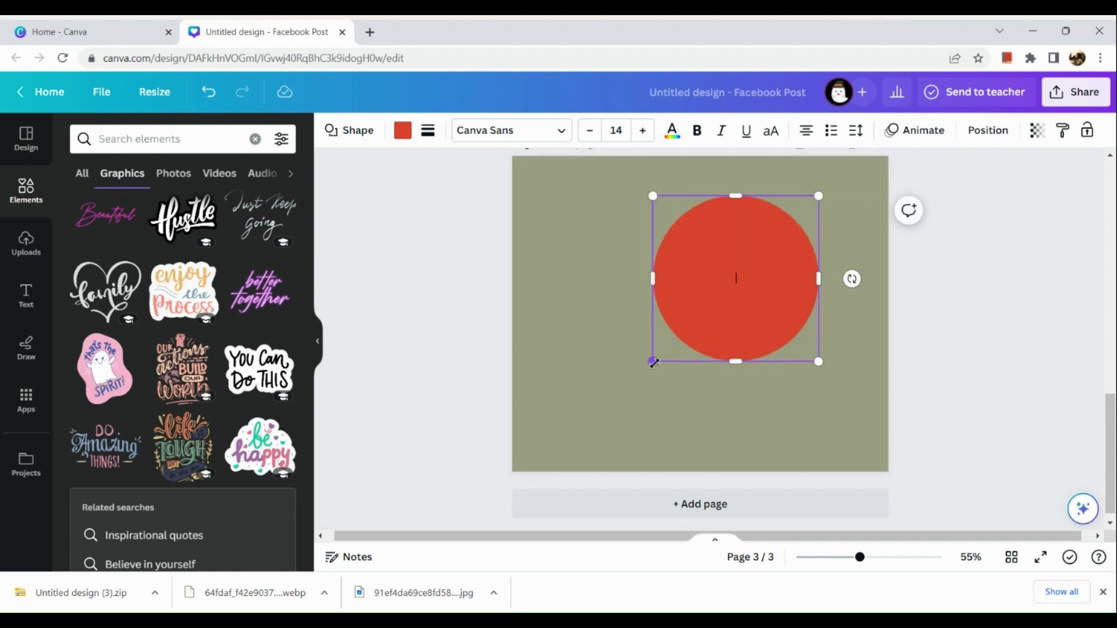
pyautogui.moveTo(653, 362); pyautogui.dragTo(595, 414)
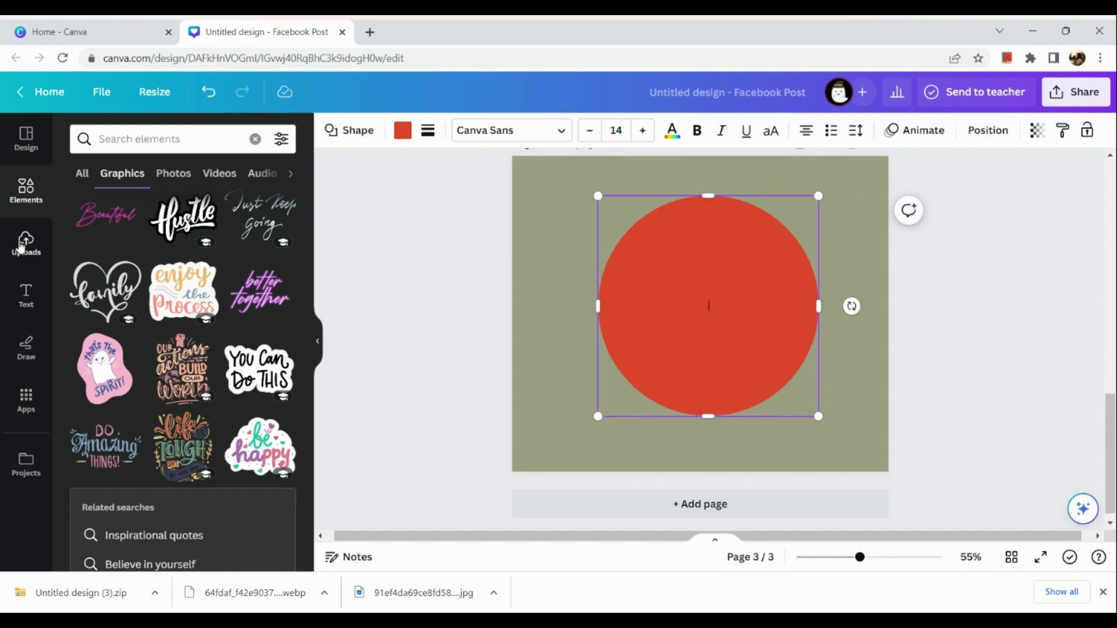
# Step: Add the SPIRIT NIGHT font combination from the Text panel over the red circle
pyautogui.click(24, 297)
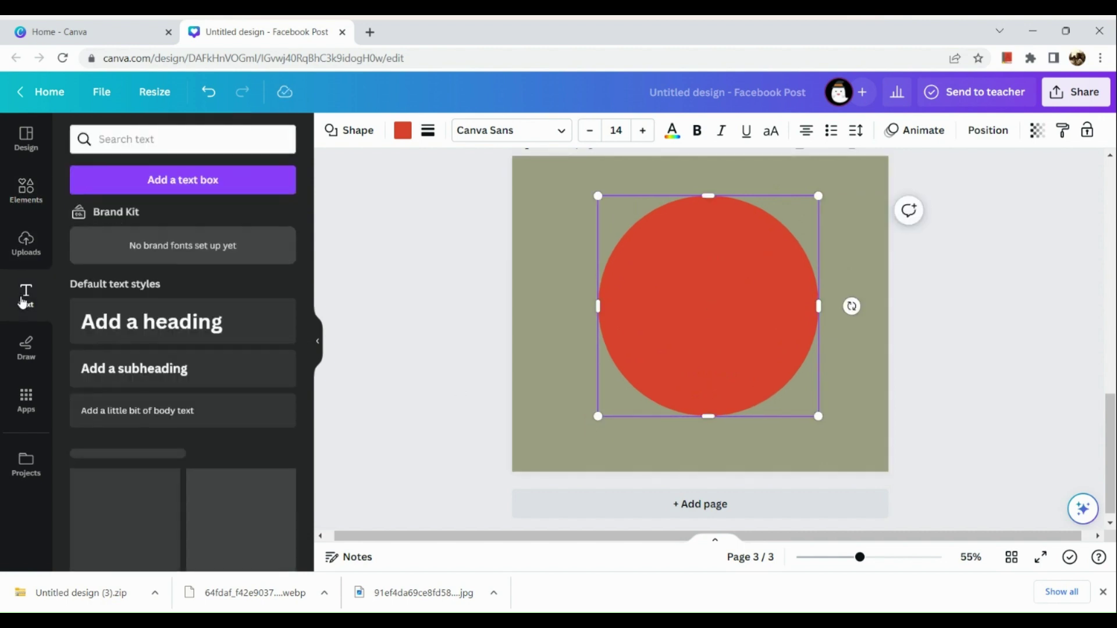
pyautogui.scroll(-5, 146, 308)
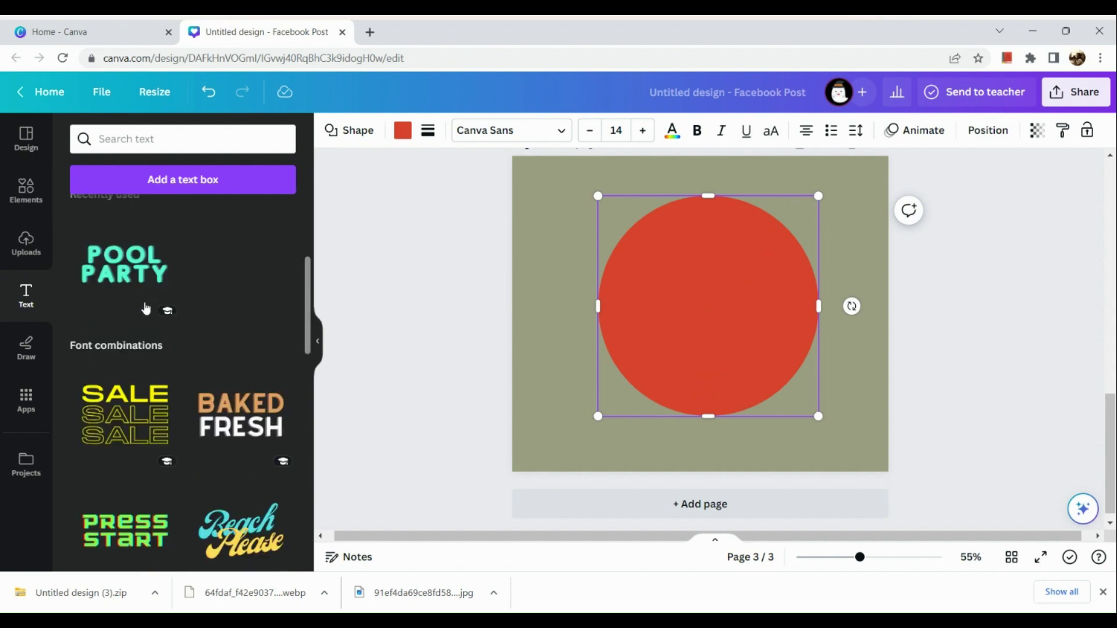
pyautogui.scroll(-3, 145, 308)
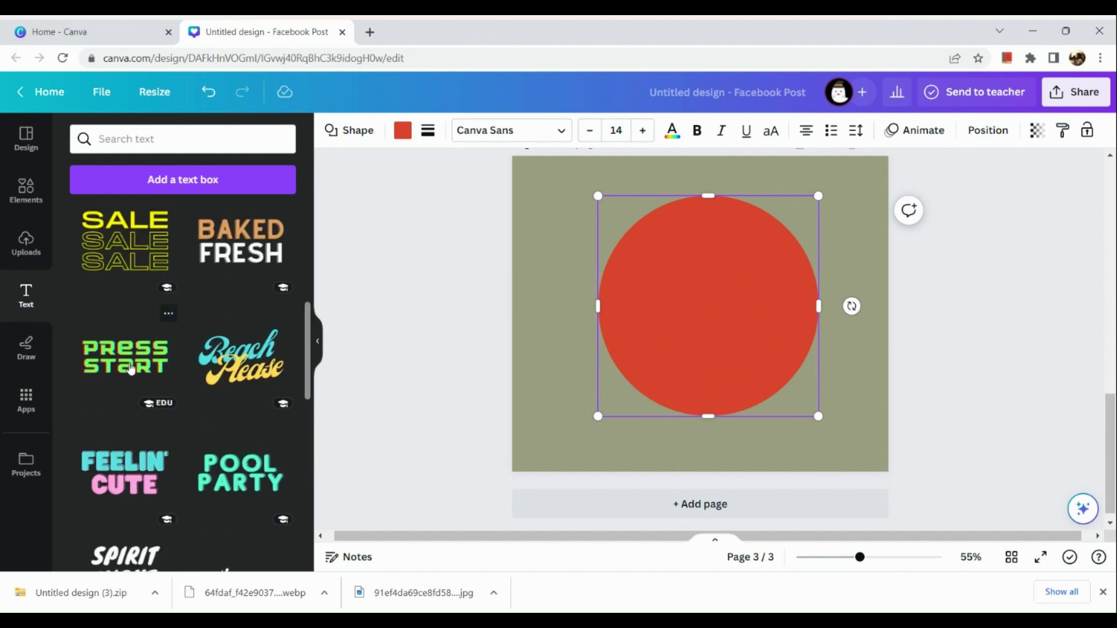
pyautogui.scroll(-2, 131, 368)
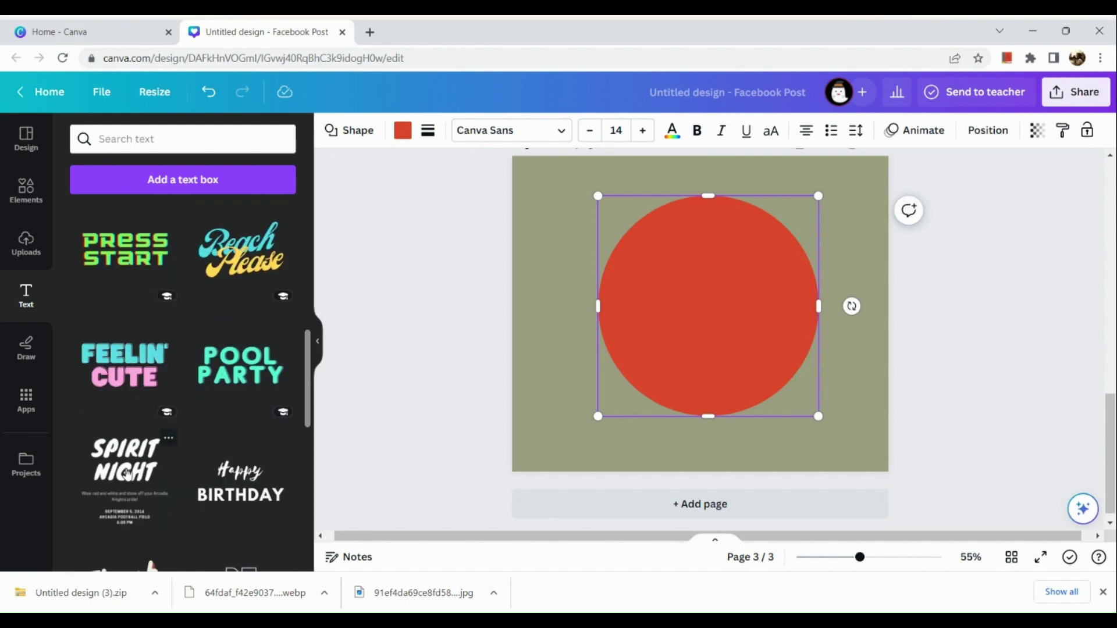
pyautogui.click(127, 472)
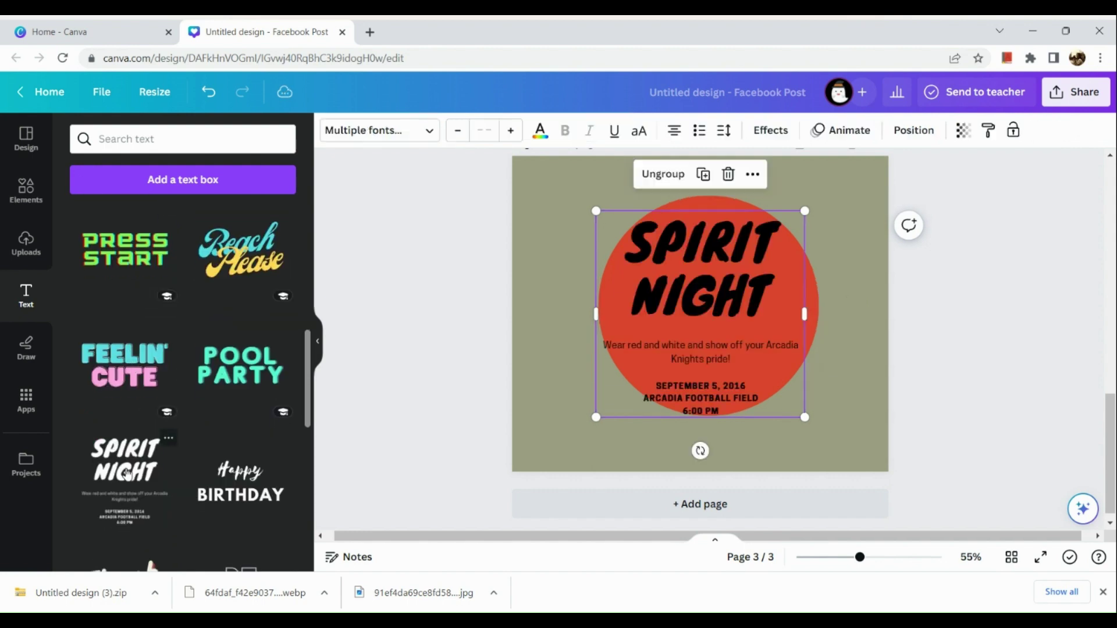
# Step: Delete the date and location lines from the SPIRIT NIGHT text group
pyautogui.doubleClick(712, 356)
pyautogui.moveTo(730, 359); pyautogui.dragTo(713, 356)
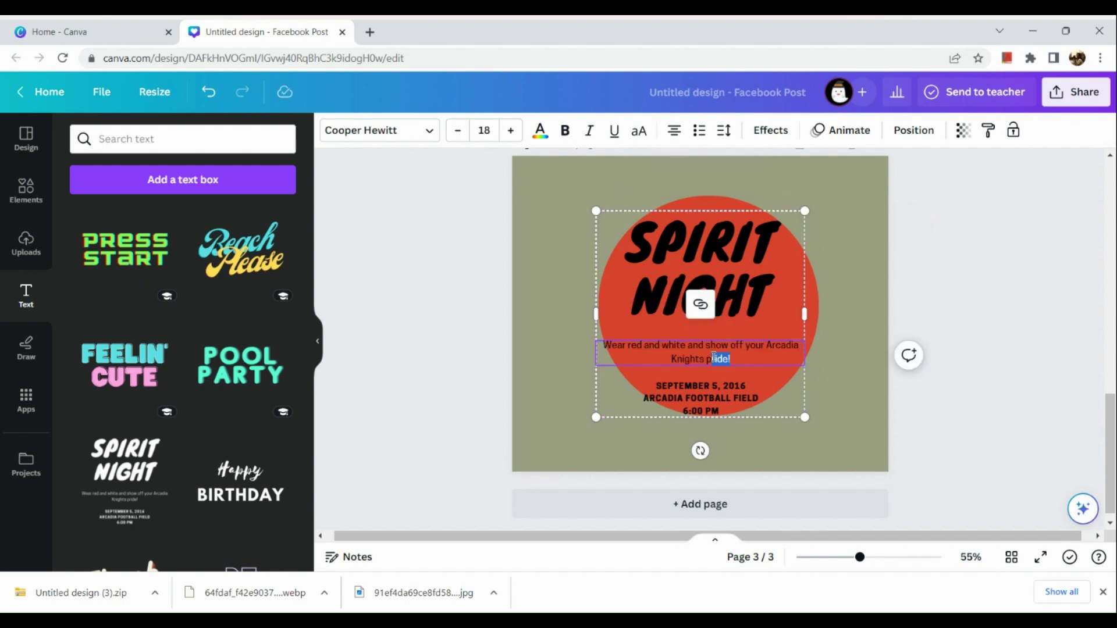
pyautogui.click(753, 409)
pyautogui.doubleClick(754, 410)
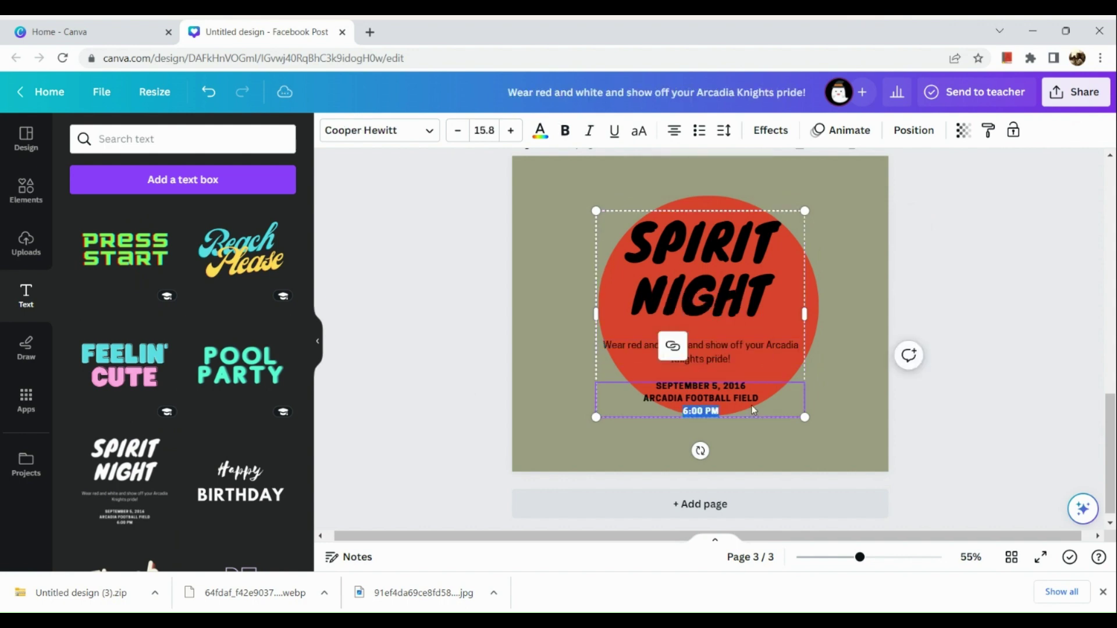
pyautogui.moveTo(753, 409); pyautogui.dragTo(715, 412)
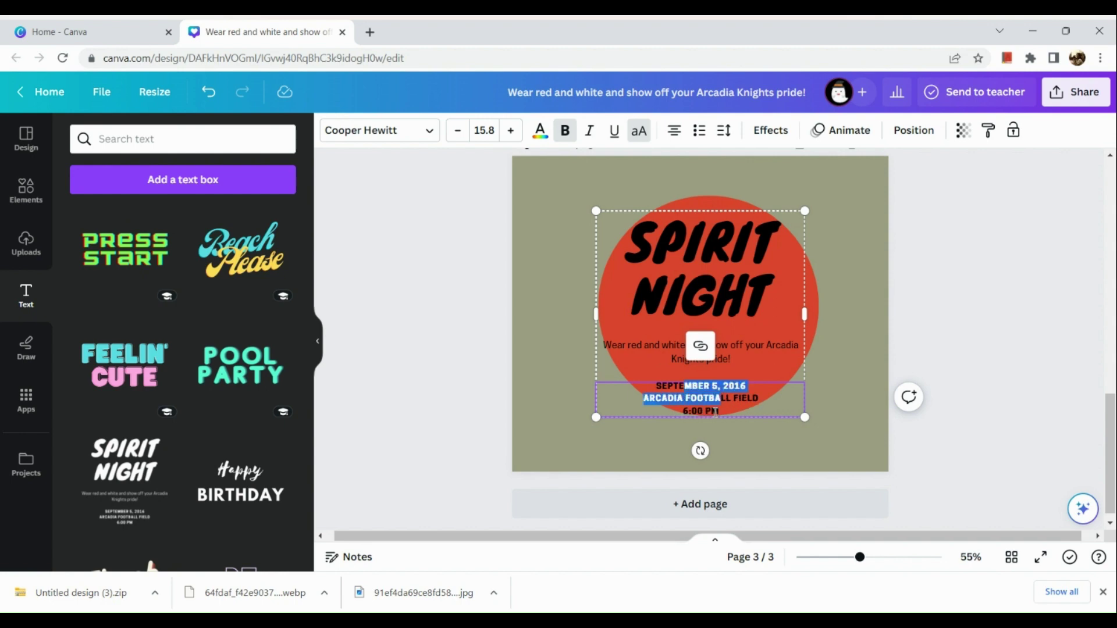
pyautogui.click(715, 412)
pyautogui.tripleClick(716, 412)
pyautogui.press('BackSpace')
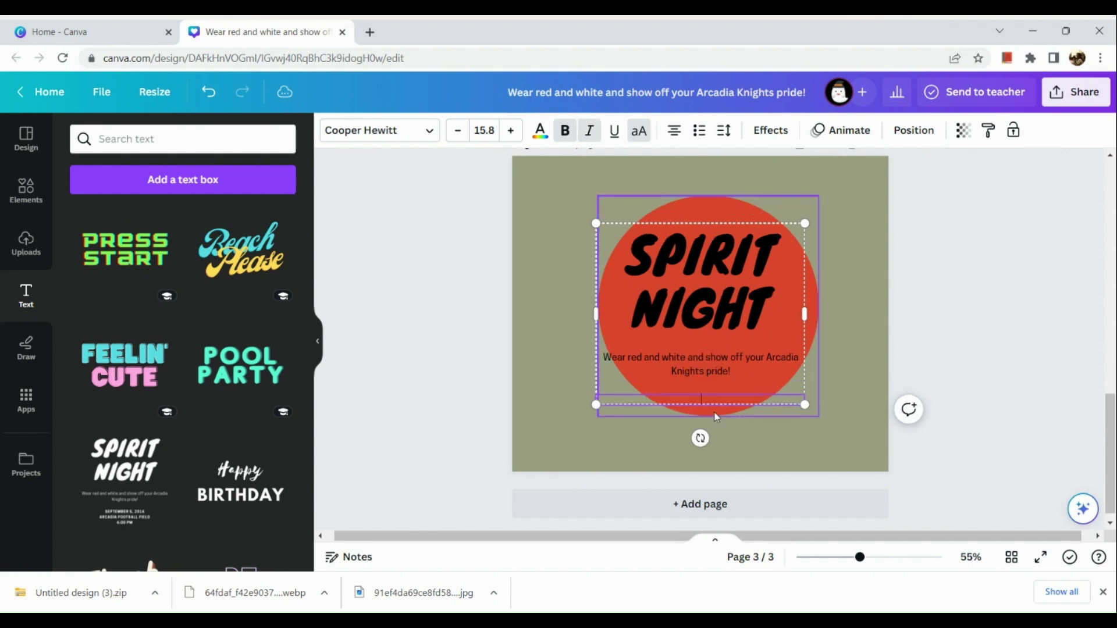
# Step: Delete the small body text beneath the heading
pyautogui.click(701, 375)
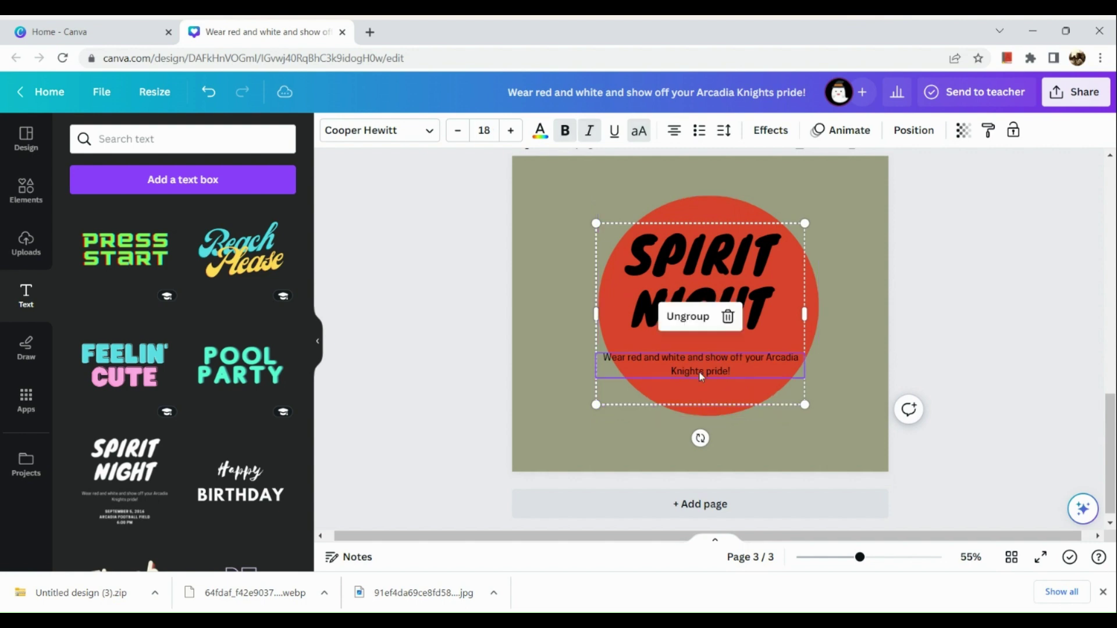
pyautogui.click(700, 372)
pyautogui.doubleClick(700, 373)
pyautogui.tripleClick(700, 372)
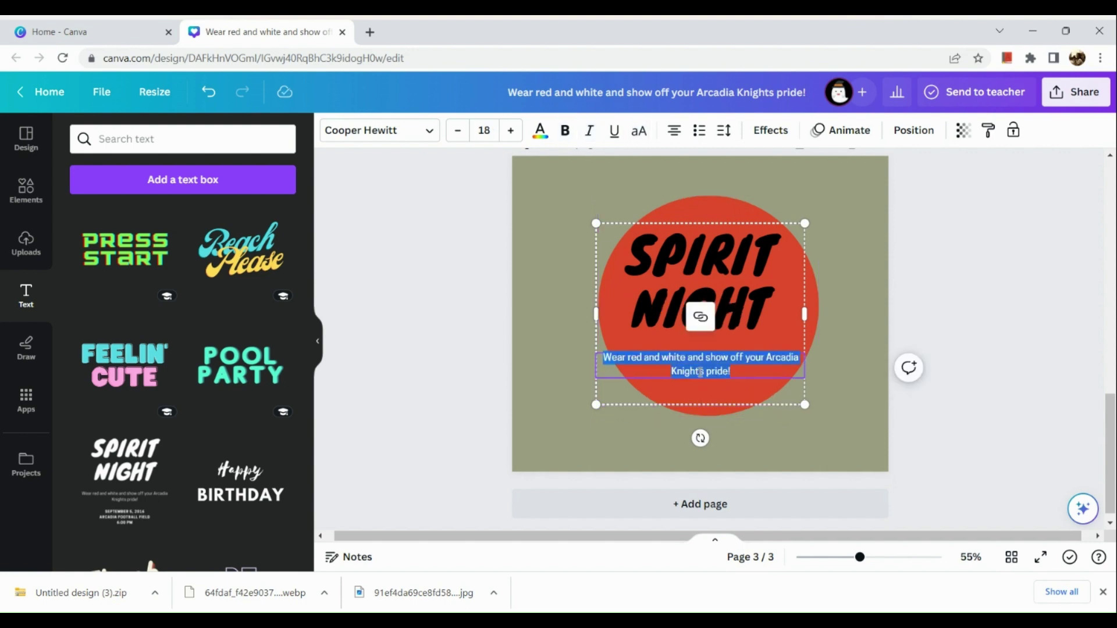
pyautogui.press('BackSpace')
# Step: Replace the heading with 'NOTHING IS IMPOSSIBLE' and widen its box to fit two lines
pyautogui.doubleClick(726, 307)
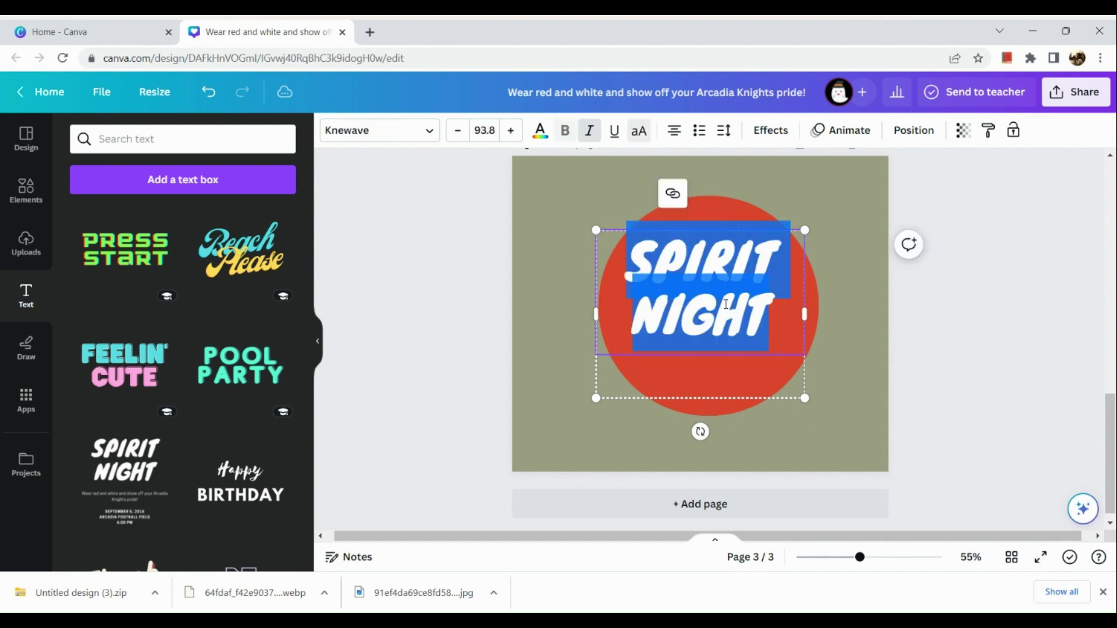
pyautogui.press('BackSpace')
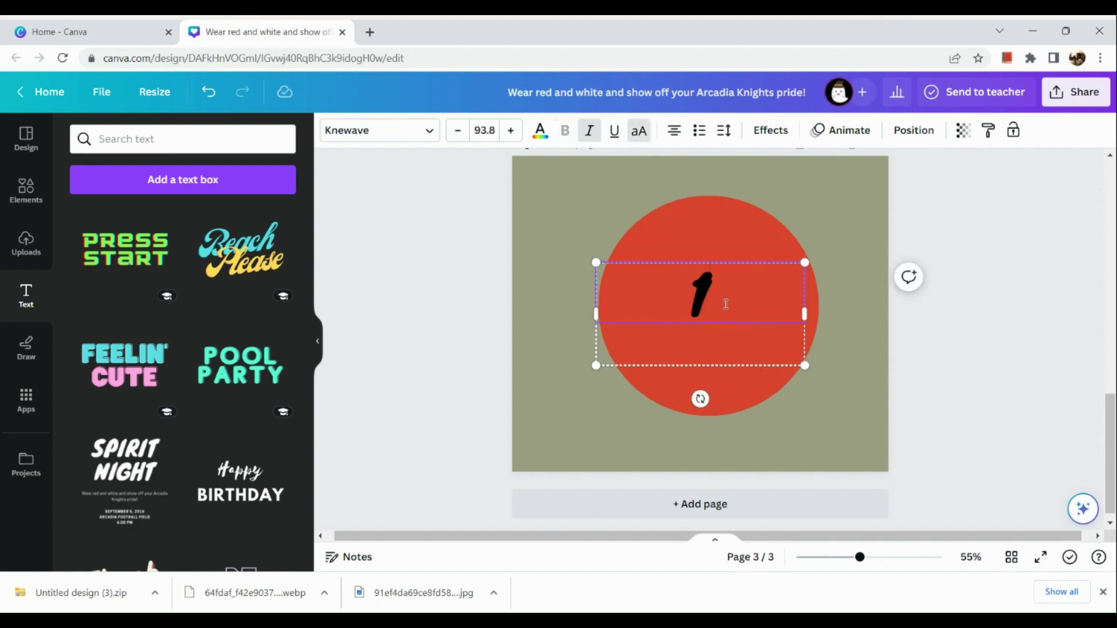
pyautogui.write('NOTH')
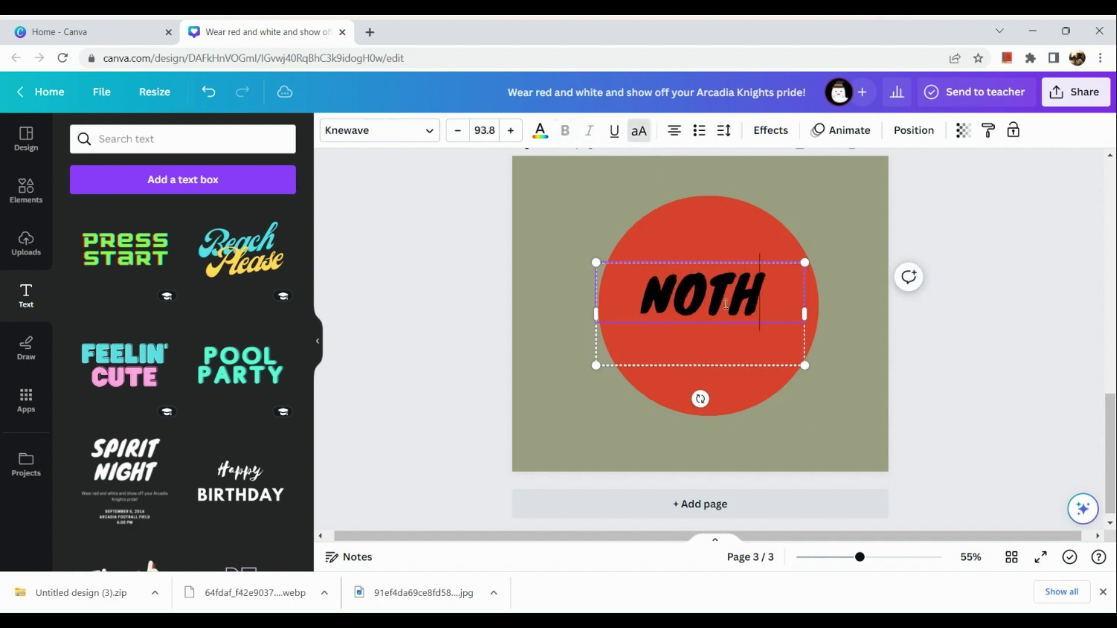
pyautogui.write('ING IS ')
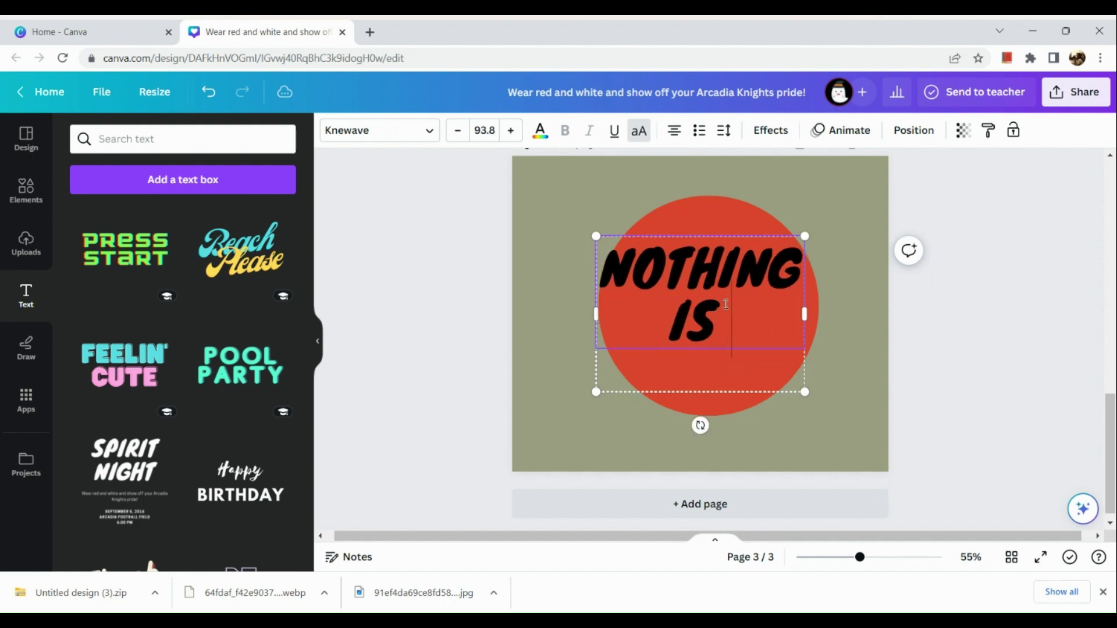
pyautogui.write('IMPOSSIBLE')
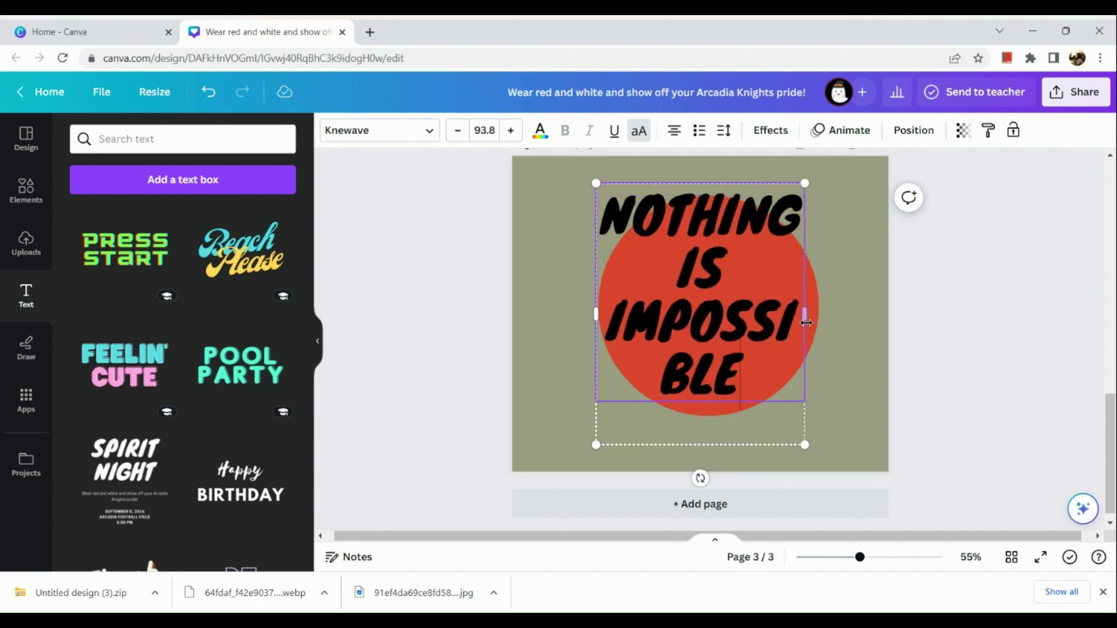
pyautogui.moveTo(804, 314); pyautogui.dragTo(868, 323)
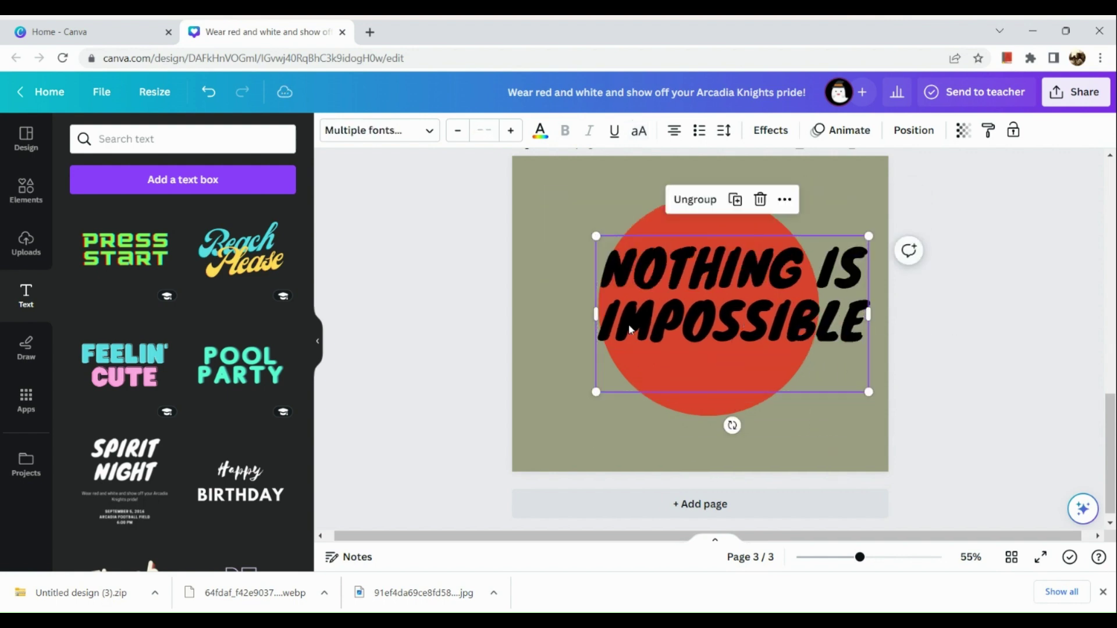
pyautogui.moveTo(599, 320); pyautogui.dragTo(557, 319)
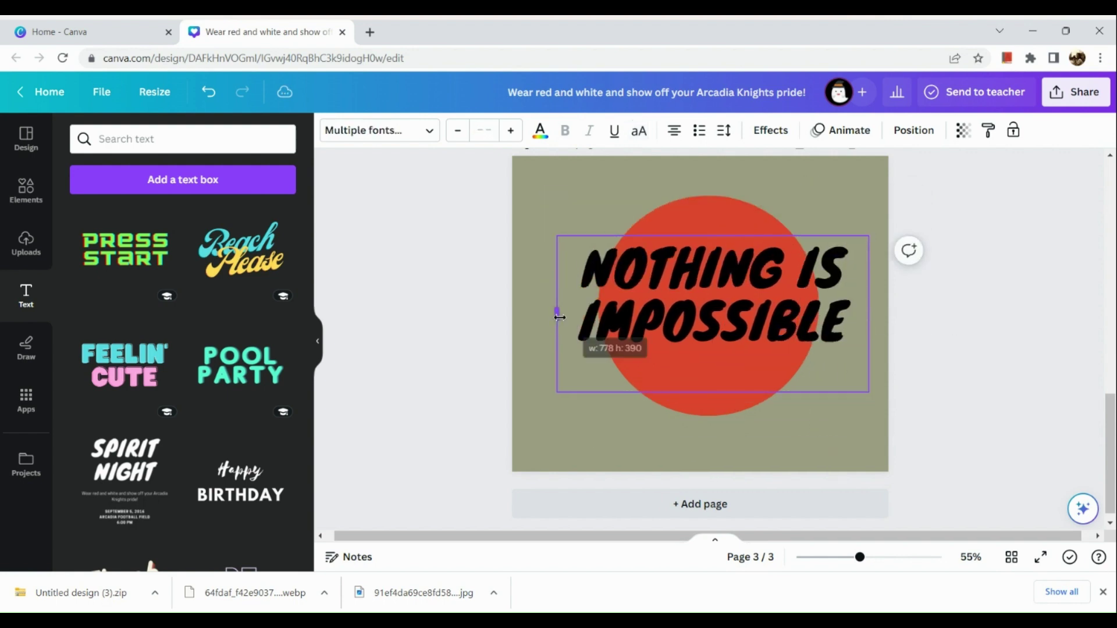
# Step: Apply the Curve text effect to the heading and move it above the circle
pyautogui.click(636, 356)
pyautogui.doubleClick(646, 331)
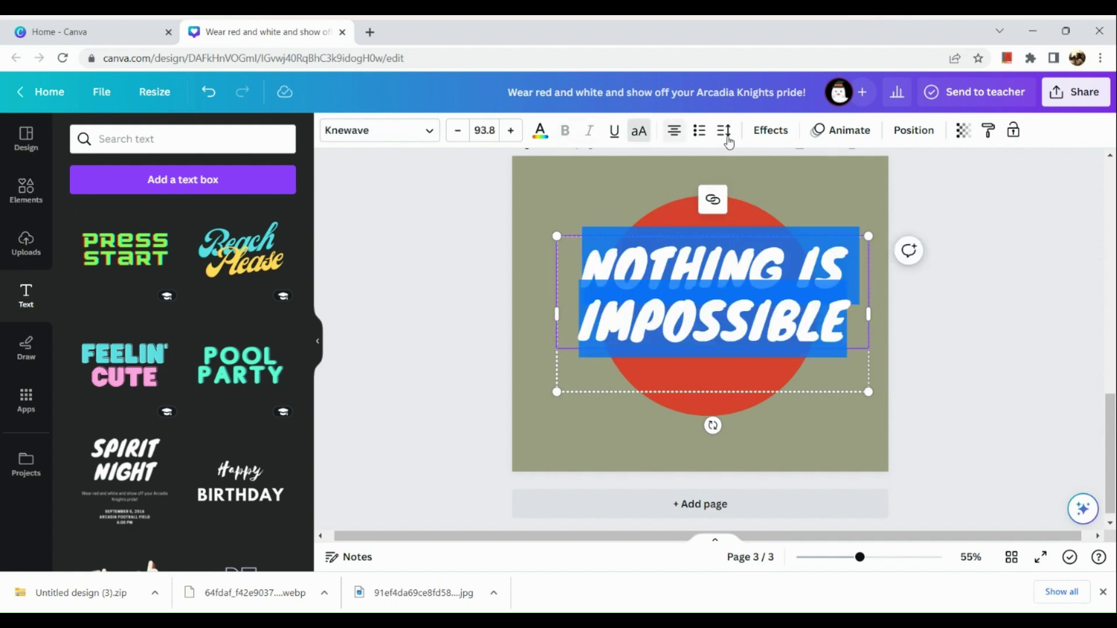
pyautogui.click(794, 248)
pyautogui.click(777, 131)
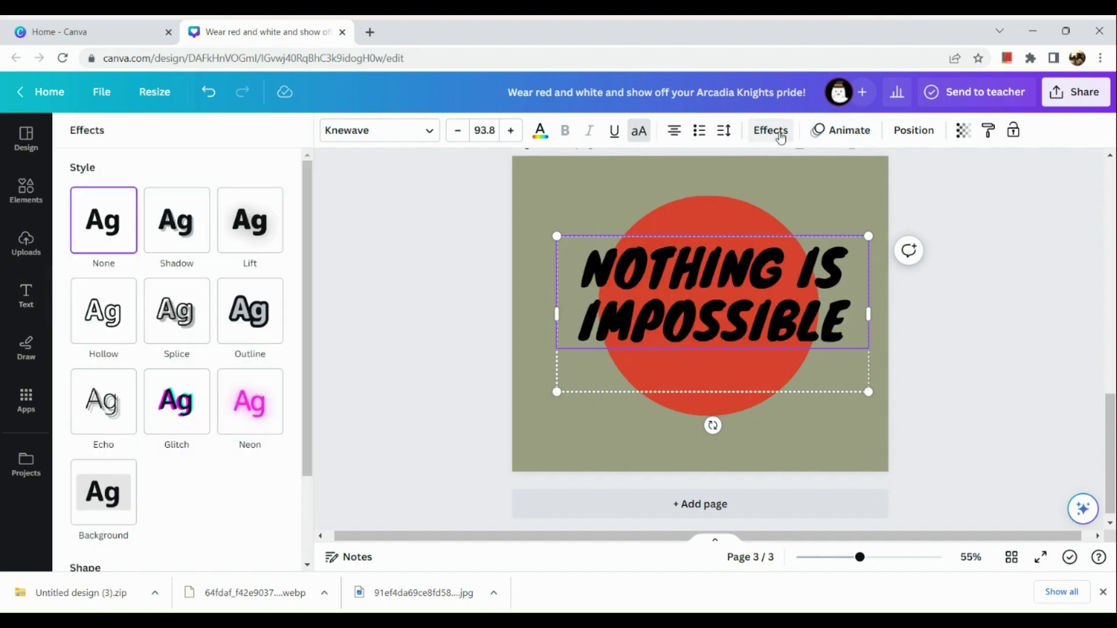
pyautogui.scroll(-2, 212, 412)
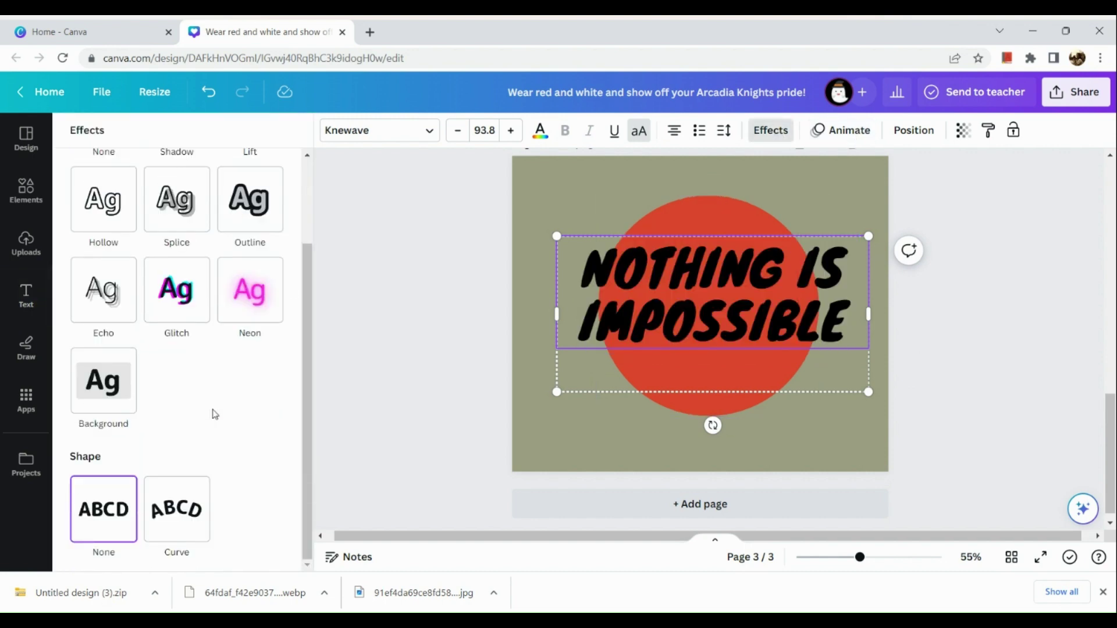
pyautogui.click(185, 513)
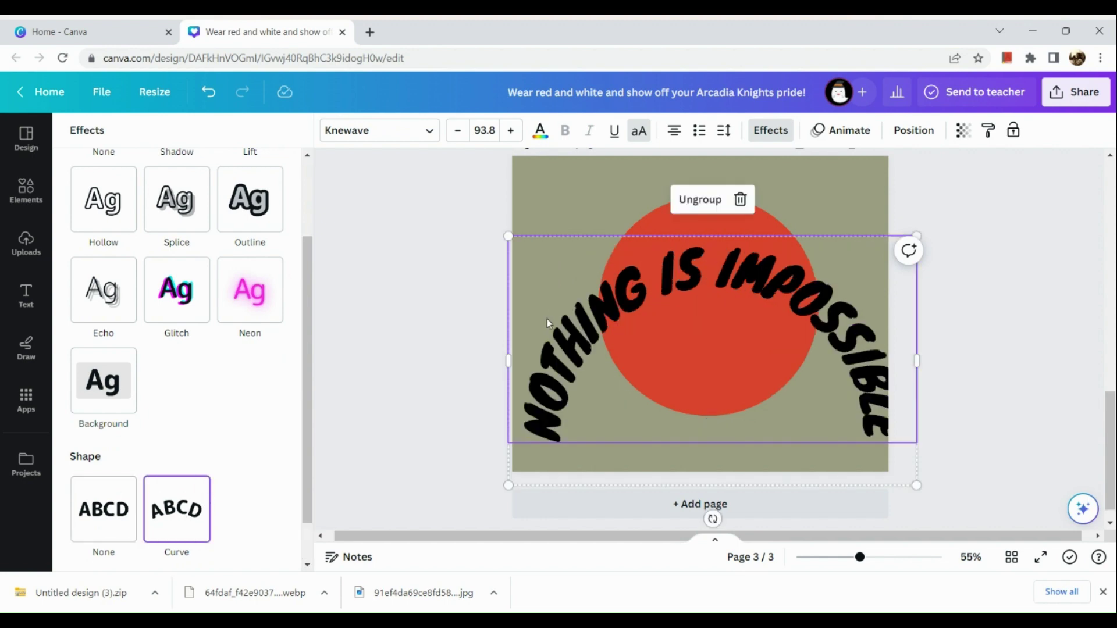
pyautogui.moveTo(622, 307); pyautogui.dragTo(619, 211)
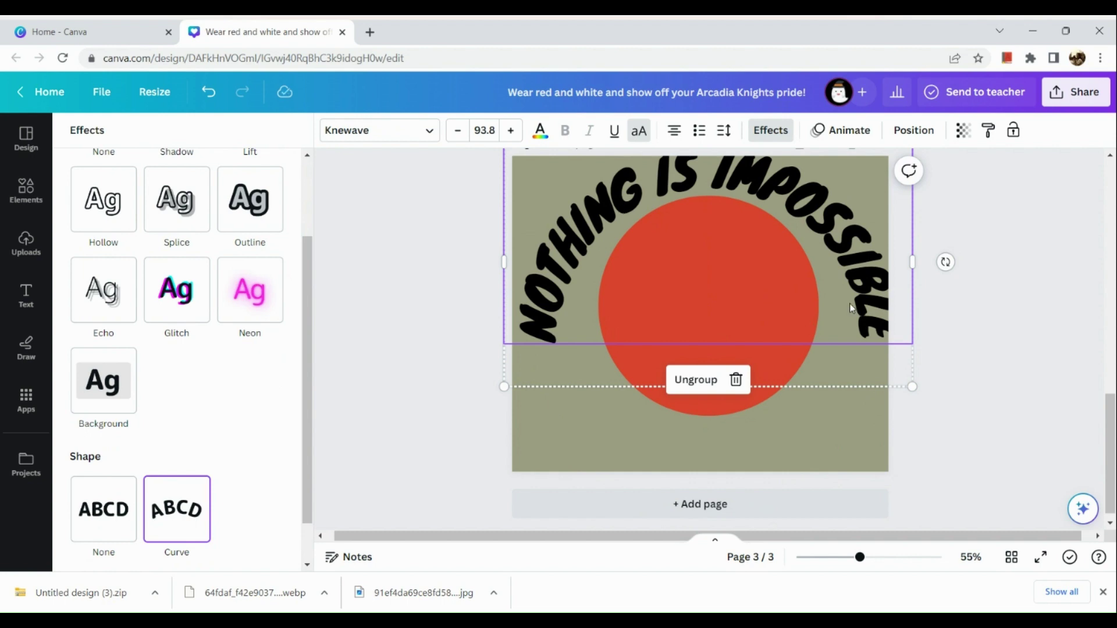
# Step: Reduce the curved text to size 73.8 and nudge it onto the circle's top edge
pyautogui.click(458, 130)
pyautogui.click(457, 131)
pyautogui.click(458, 130)
pyautogui.click(462, 130)
pyautogui.click(463, 130)
pyautogui.click(462, 130)
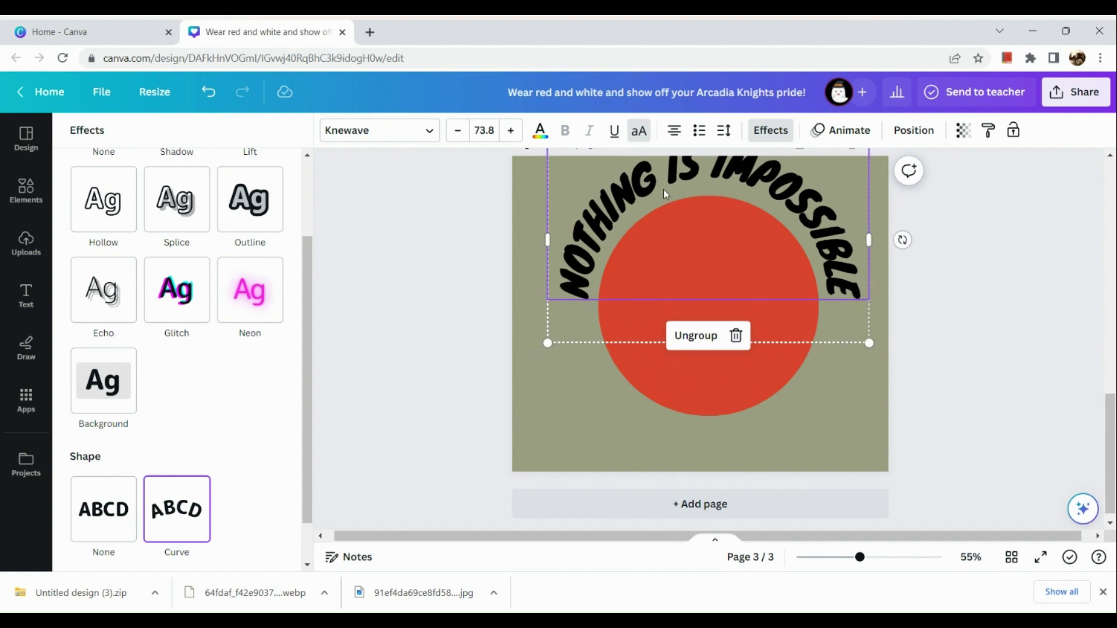
pyautogui.moveTo(665, 194); pyautogui.dragTo(667, 208)
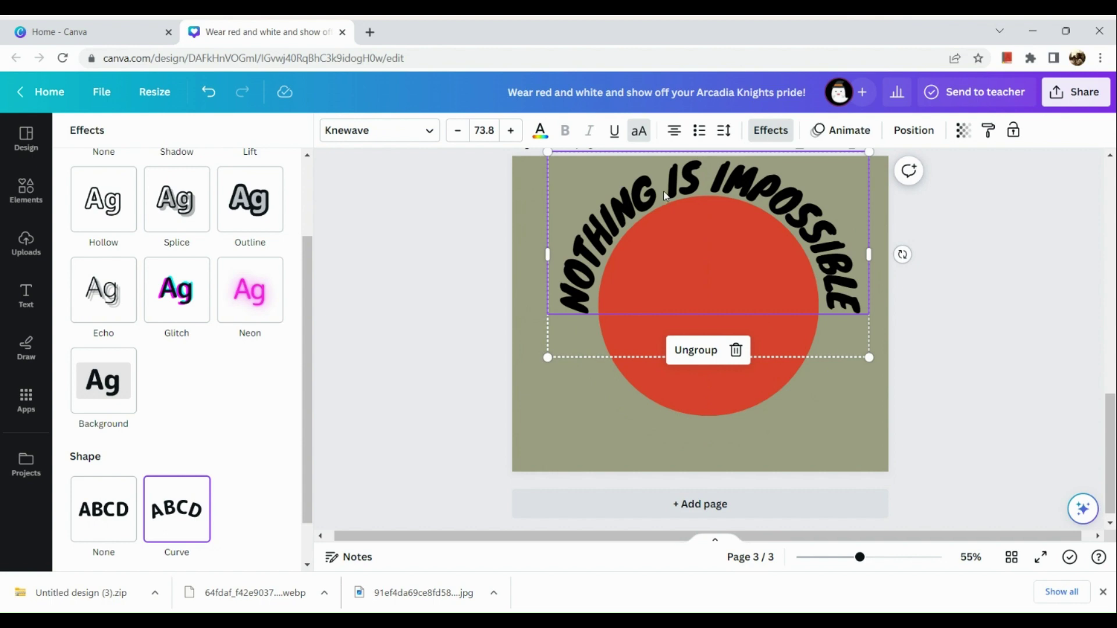
# Step: Shrink the curved heading from 73.8 to 67.8 so its arc hugs the circle
pyautogui.doubleClick(666, 196)
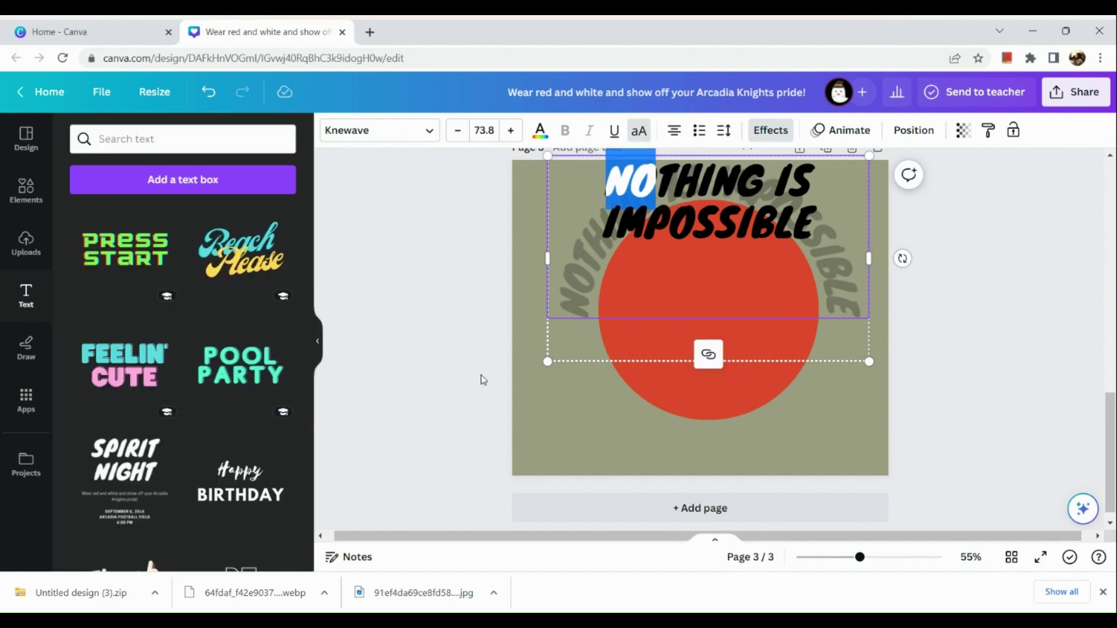
pyautogui.click(731, 407)
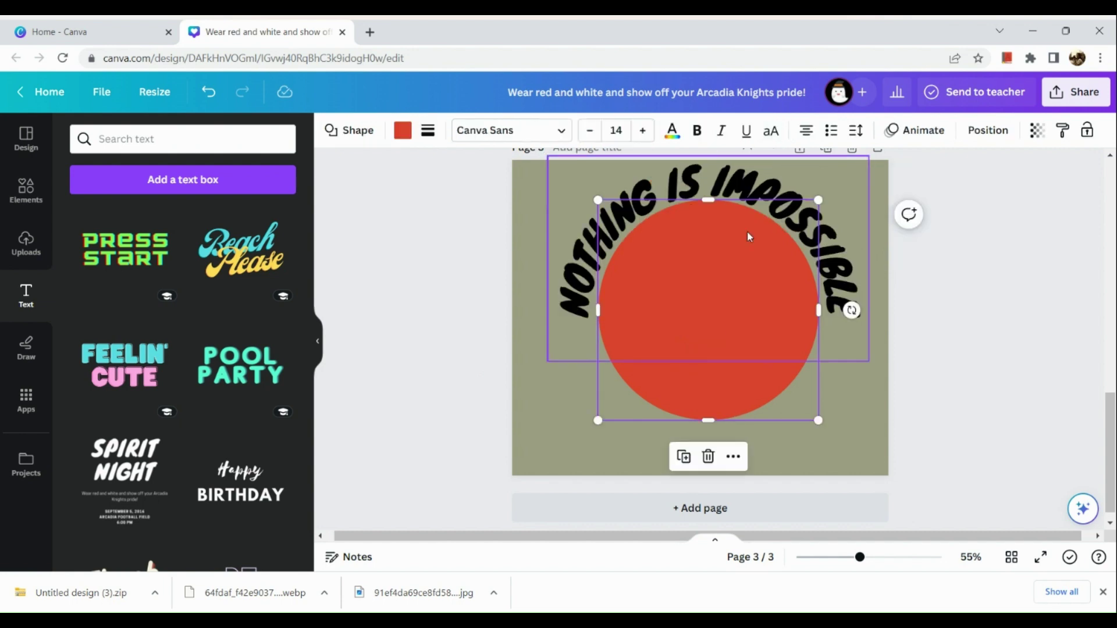
pyautogui.click(833, 234)
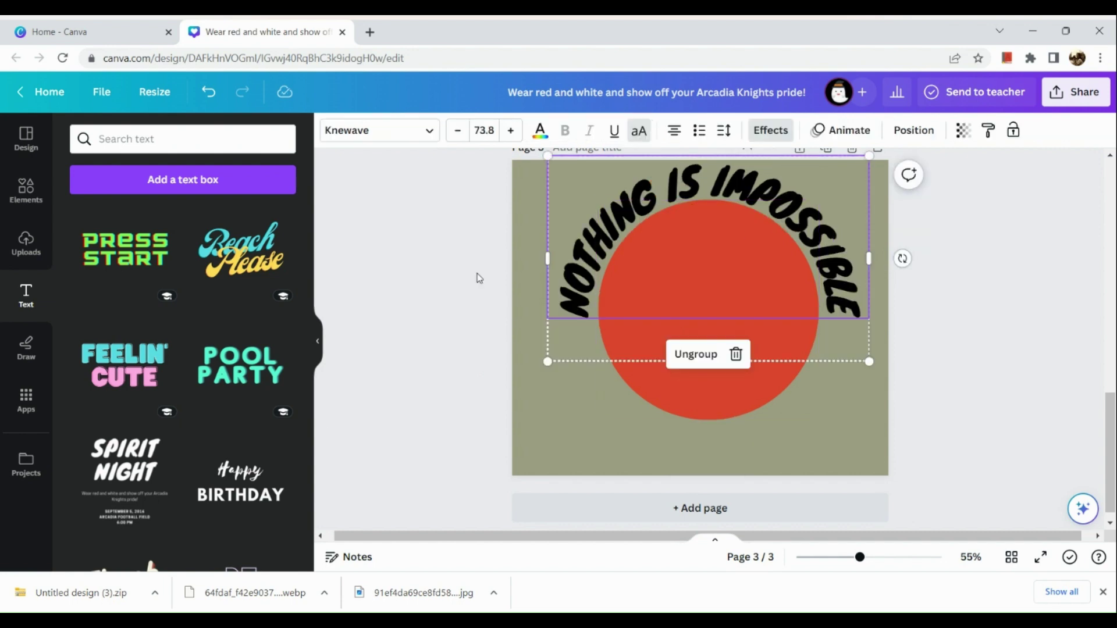
pyautogui.click(458, 130)
pyautogui.click(458, 130)
pyautogui.click(458, 131)
pyautogui.click(457, 130)
pyautogui.click(458, 130)
pyautogui.click(458, 131)
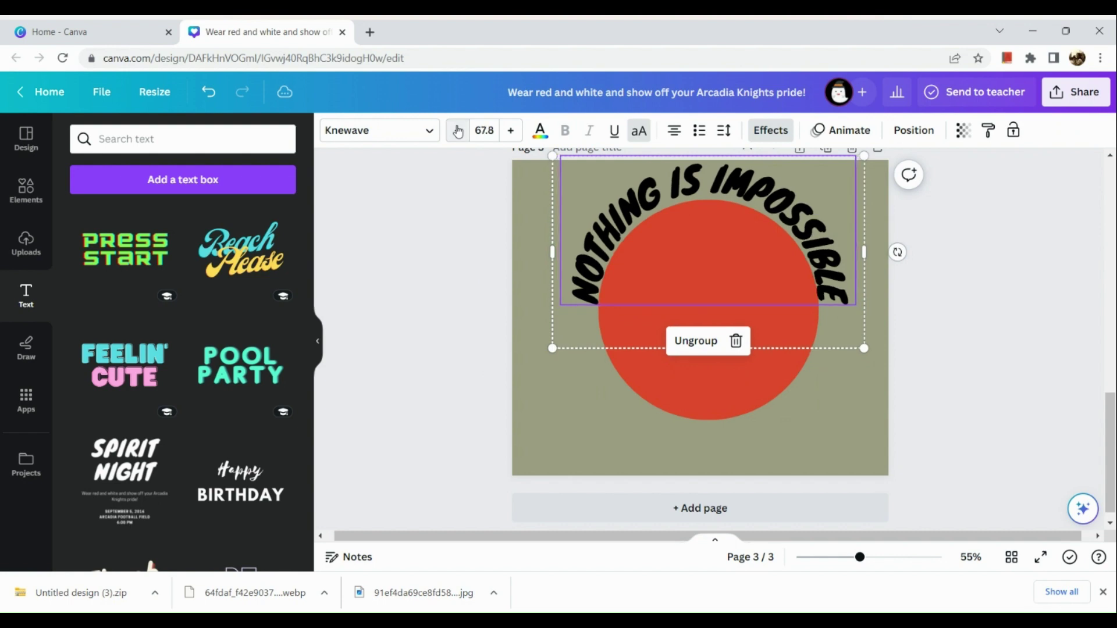
pyautogui.doubleClick(748, 244)
pyautogui.click(913, 256)
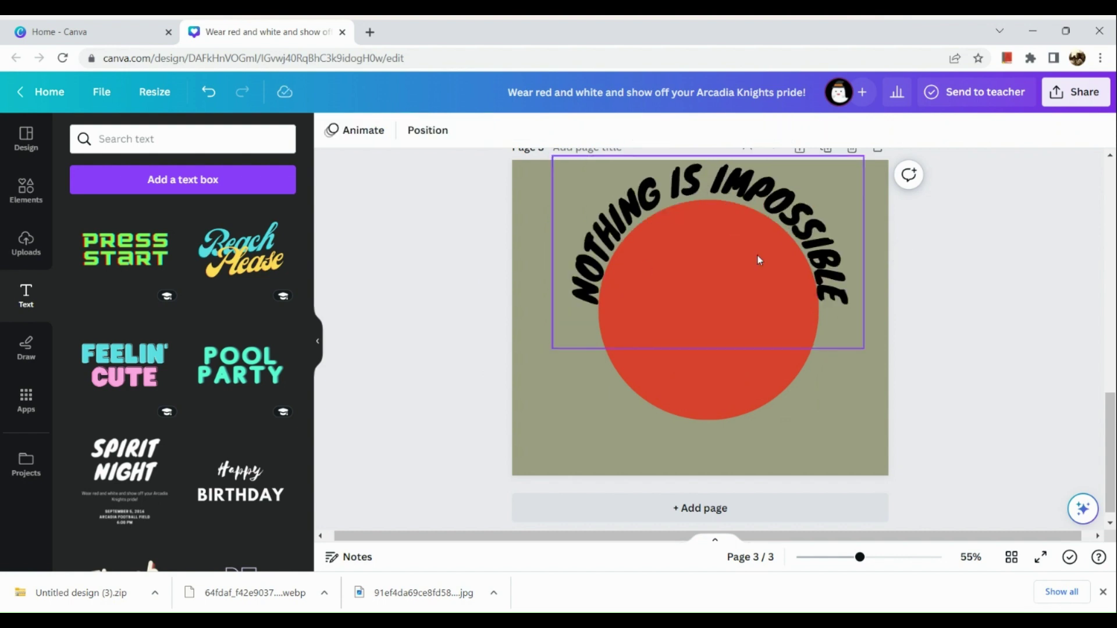
pyautogui.click(785, 252)
pyautogui.scroll(4, 780, 259)
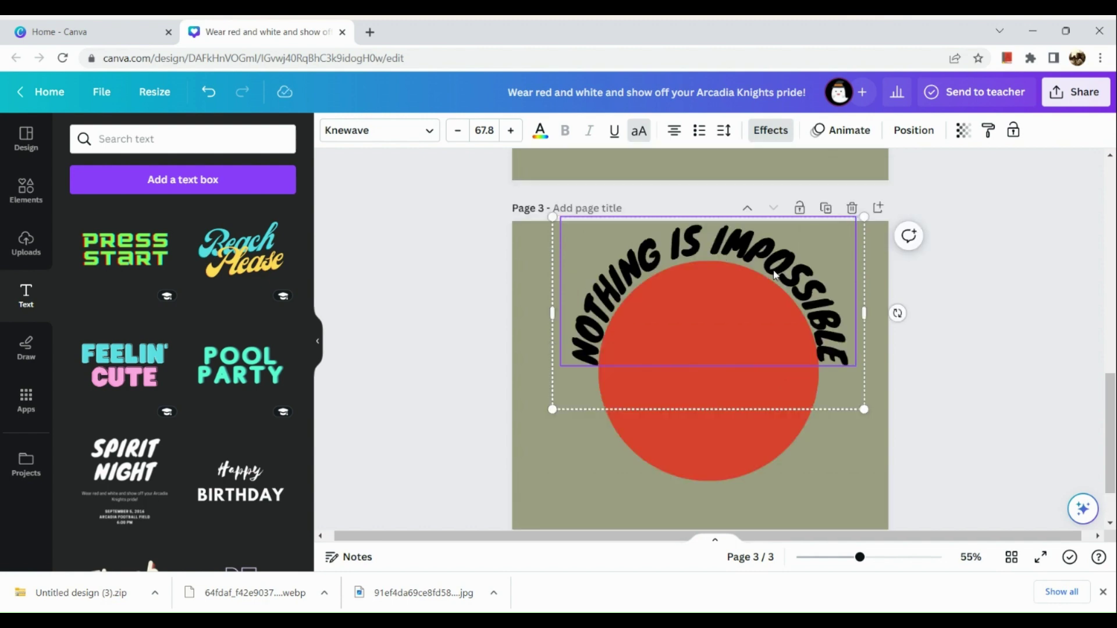
pyautogui.scroll(-3, 773, 270)
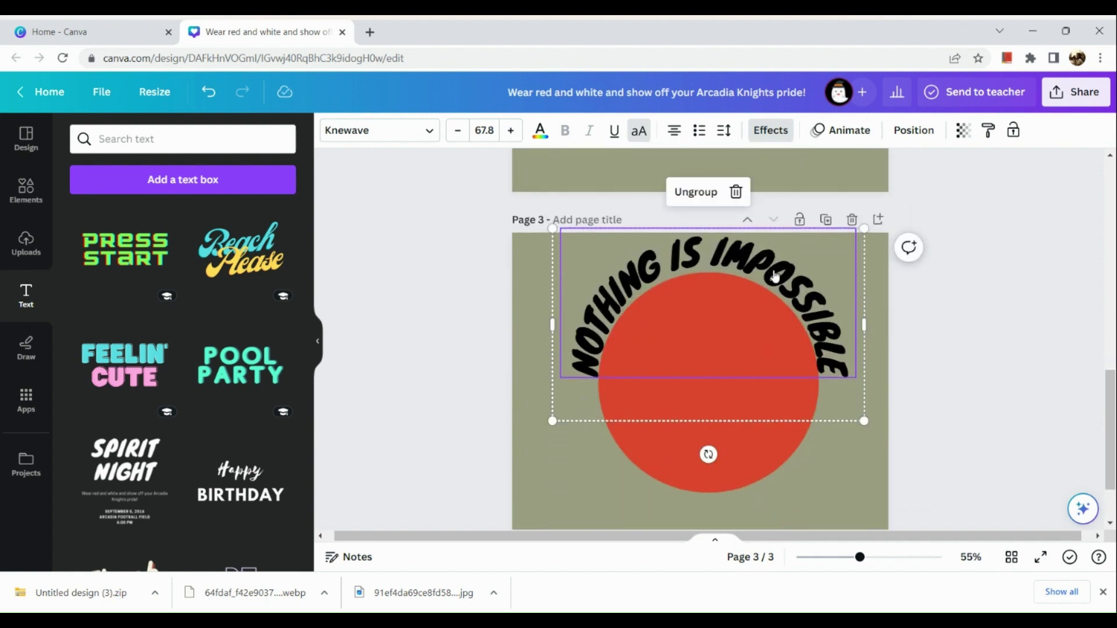
# Step: Duplicate the curved text, move the copy below, and rotate it about 167° under the circle
pyautogui.rightClick(775, 276)
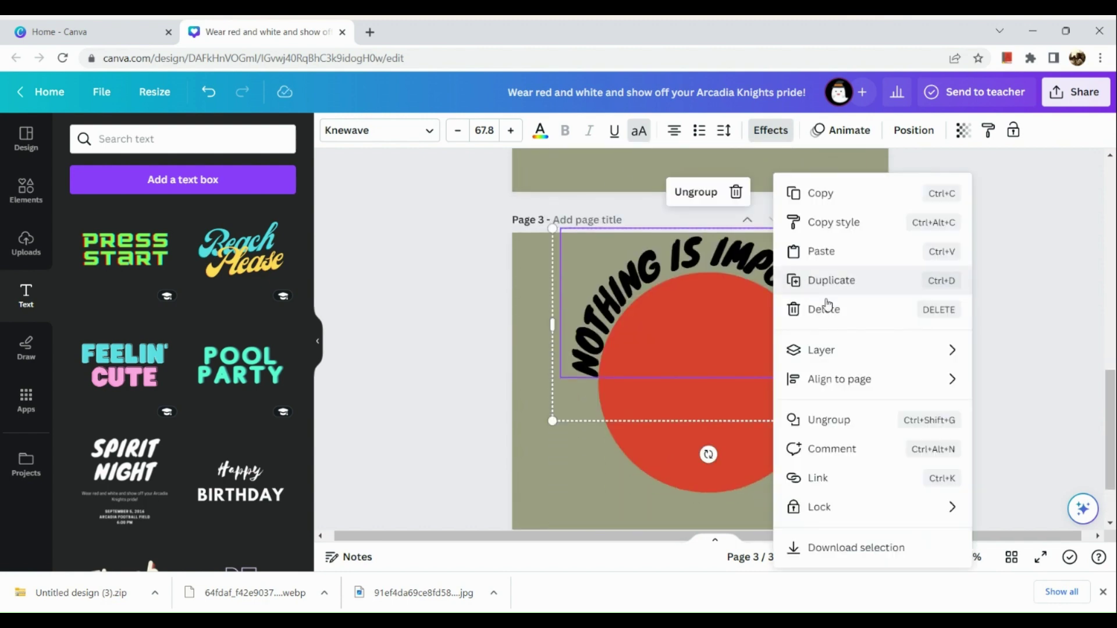
pyautogui.moveTo(839, 342)
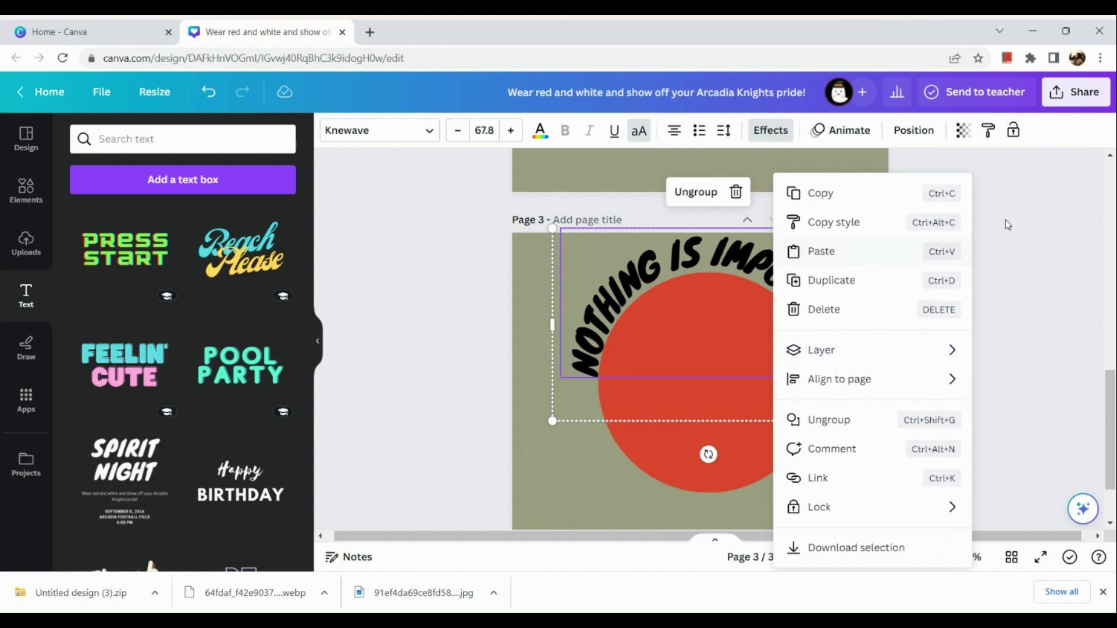
pyautogui.click(910, 272)
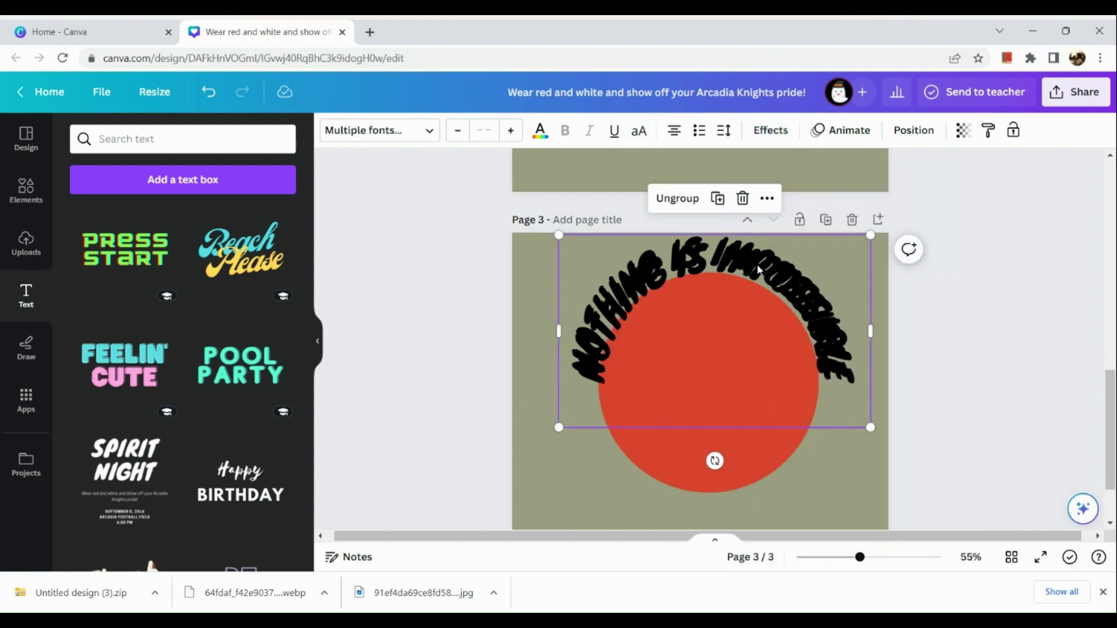
pyautogui.moveTo(757, 269); pyautogui.dragTo(740, 396)
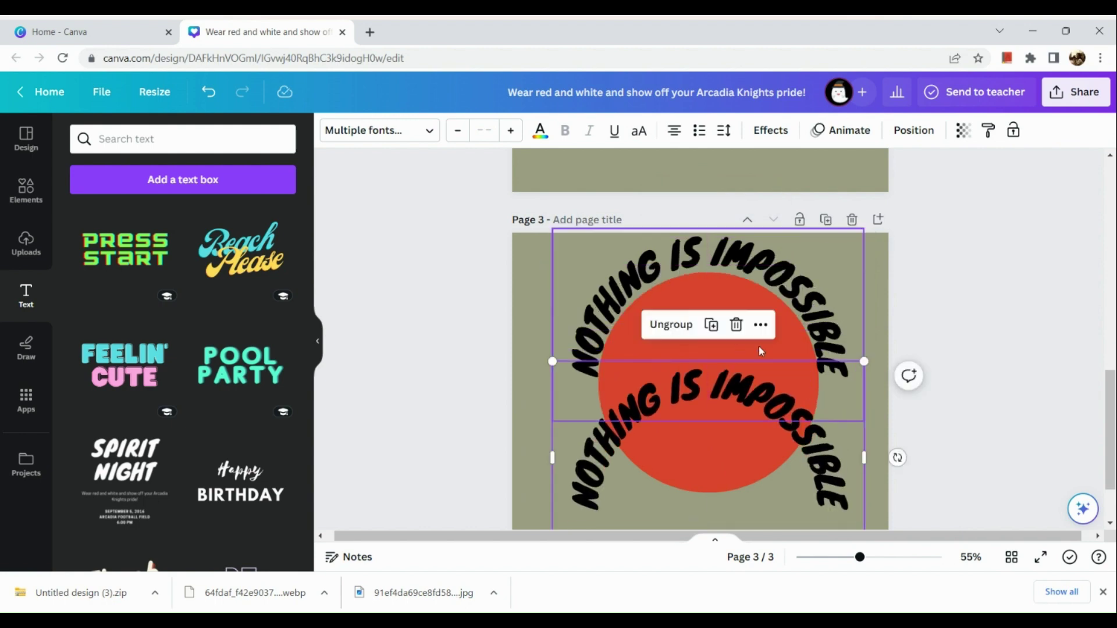
pyautogui.scroll(-2, 759, 346)
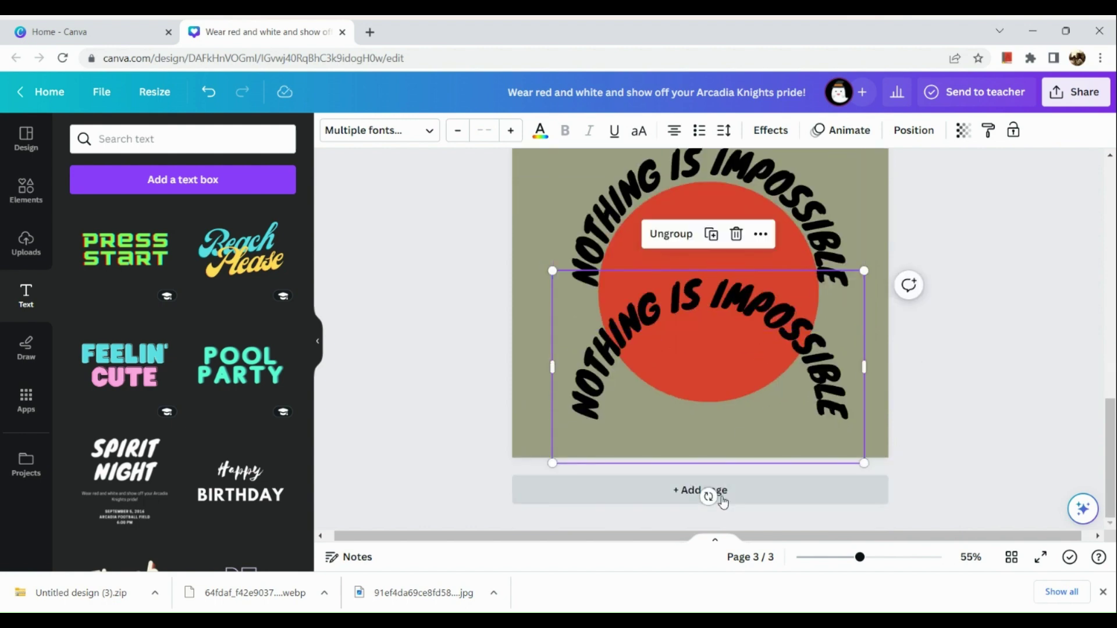
pyautogui.moveTo(709, 493); pyautogui.dragTo(709, 303)
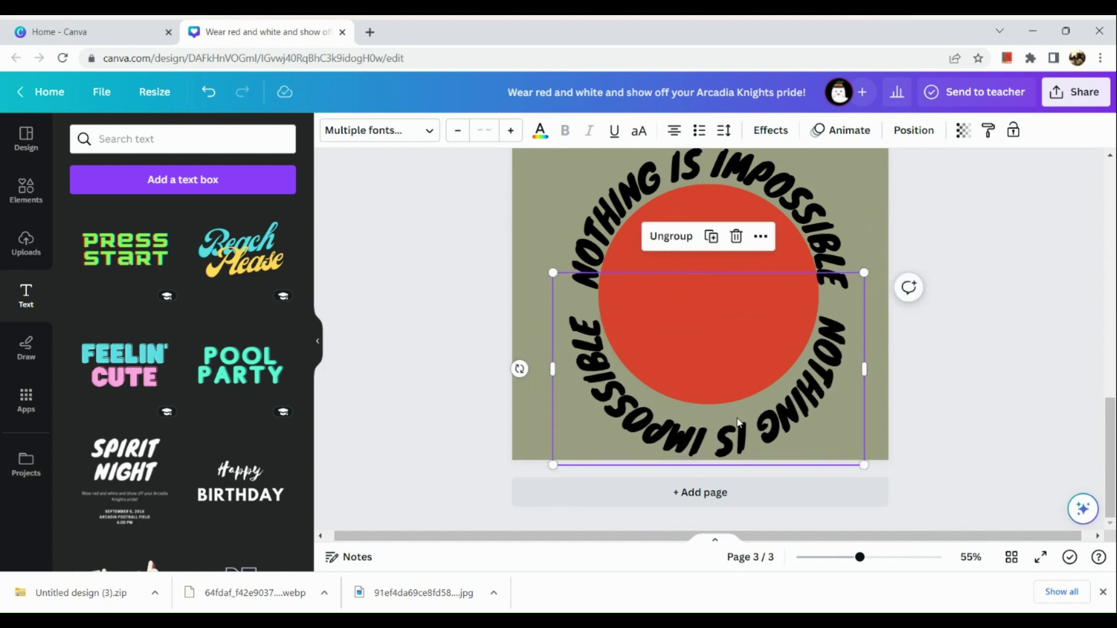
pyautogui.moveTo(736, 414); pyautogui.dragTo(735, 406)
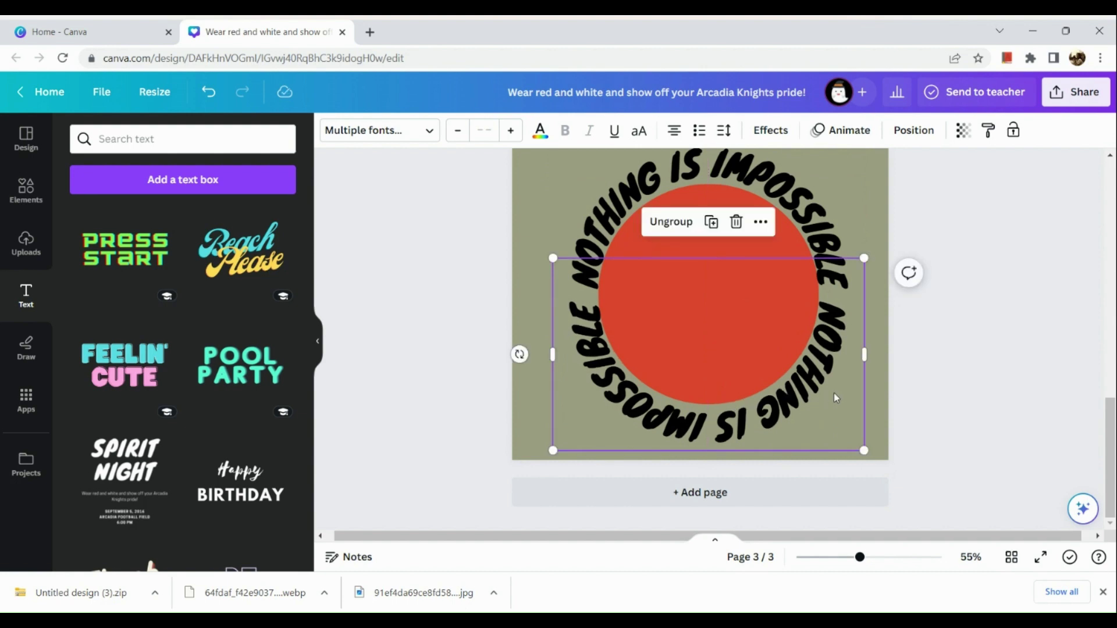
pyautogui.click(1003, 280)
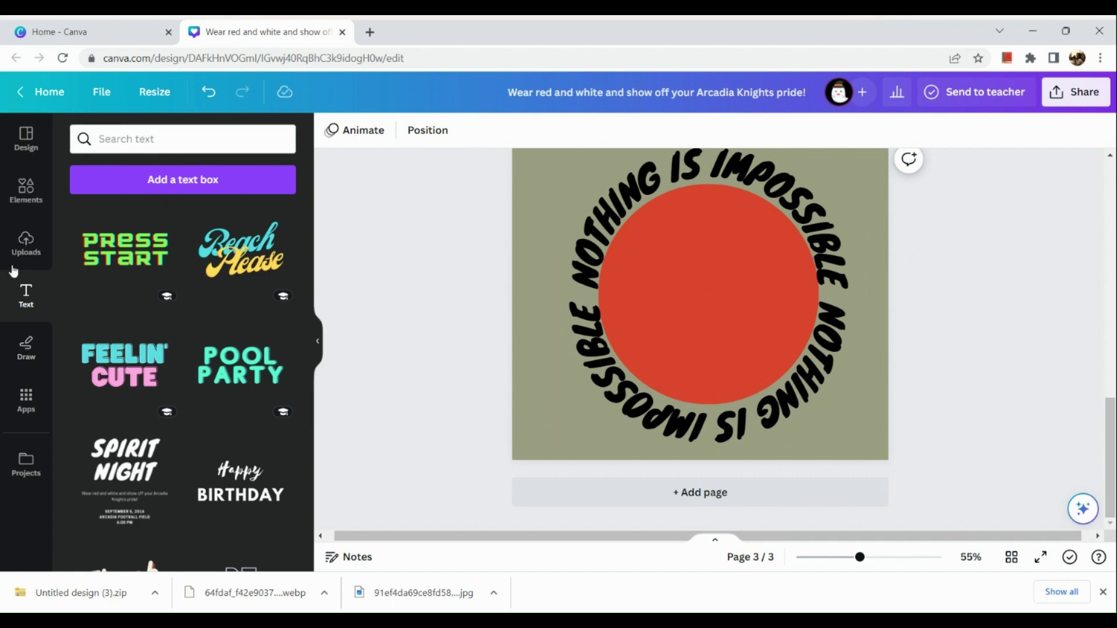
# Step: Search Elements for 'jumping person' and add the black jumping silhouette to page 3
pyautogui.click(26, 191)
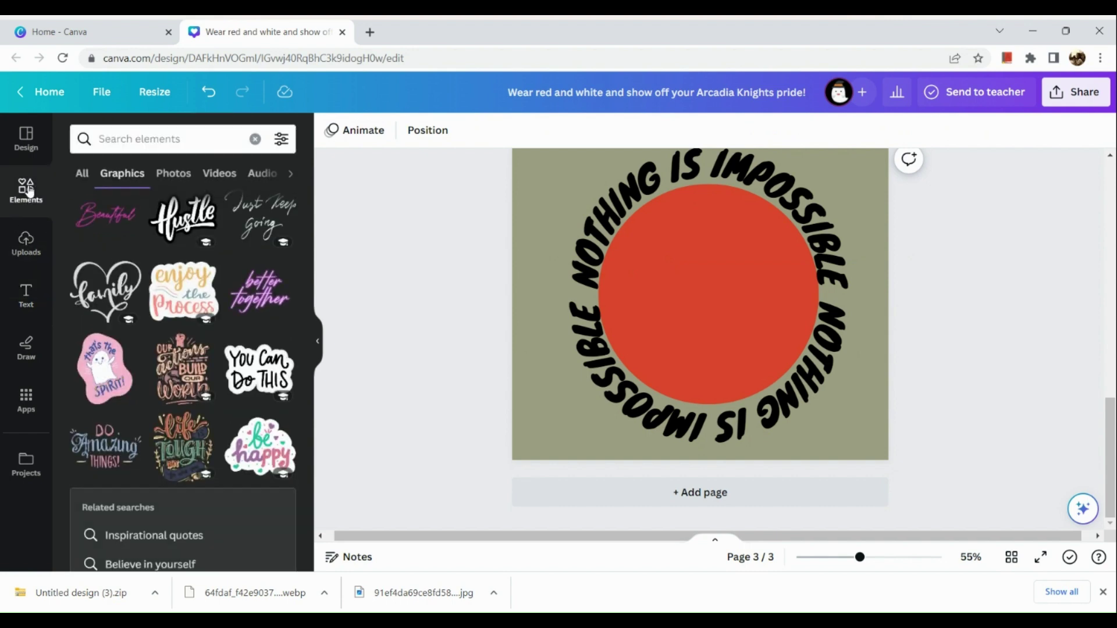
pyautogui.click(138, 136)
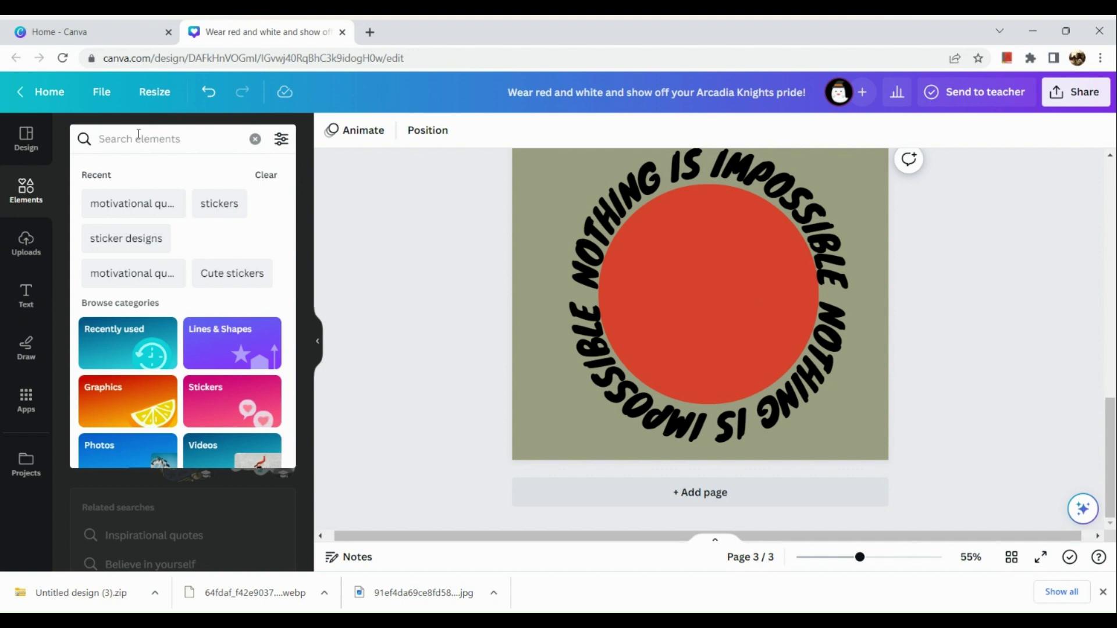
pyautogui.write('jum')
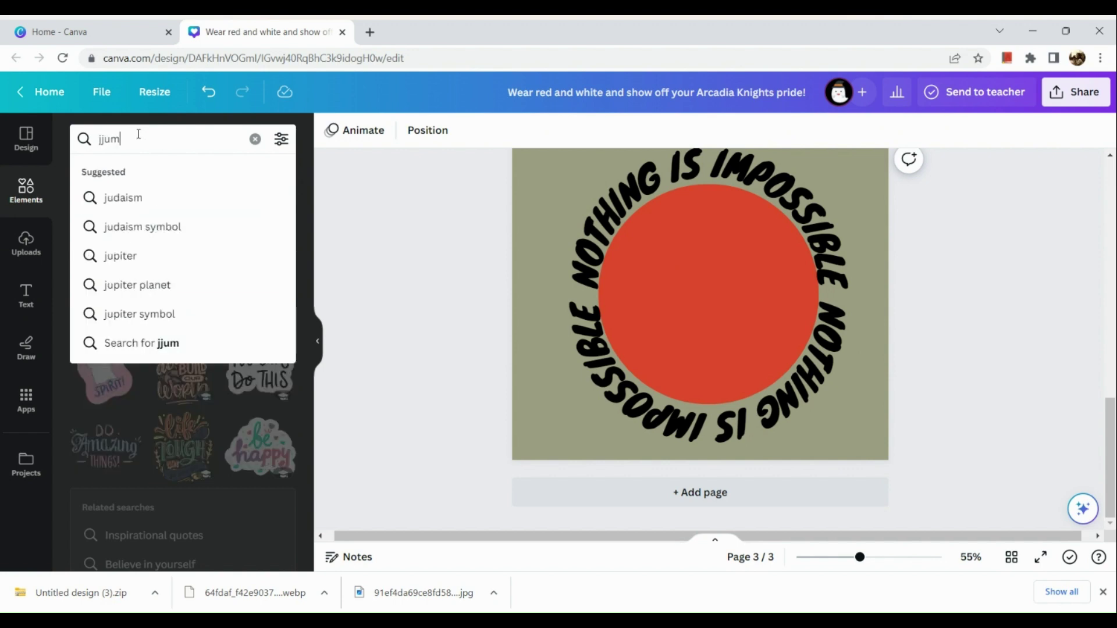
pyautogui.press('BackSpace')
pyautogui.press('BackSpace')
pyautogui.write('umpi')
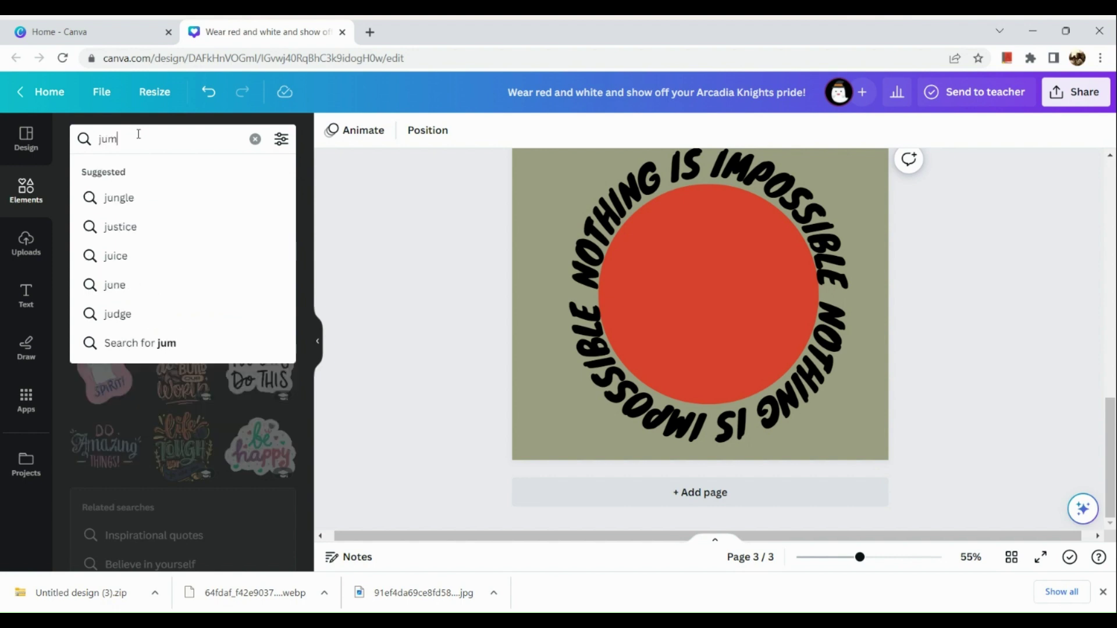
pyautogui.write('n')
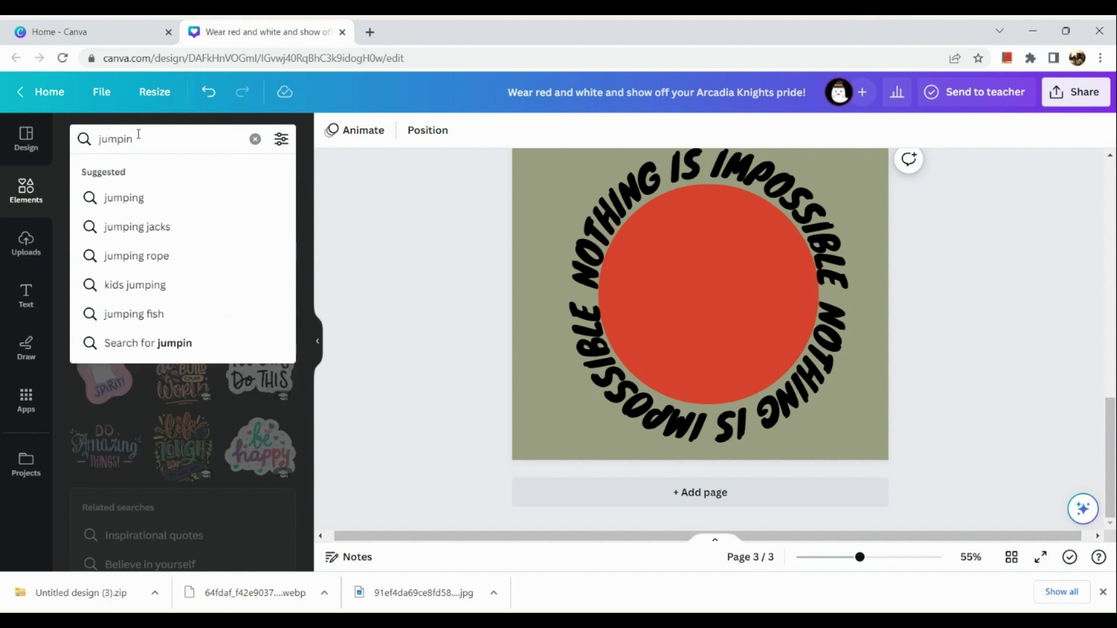
pyautogui.write('g person')
pyautogui.press('Return')
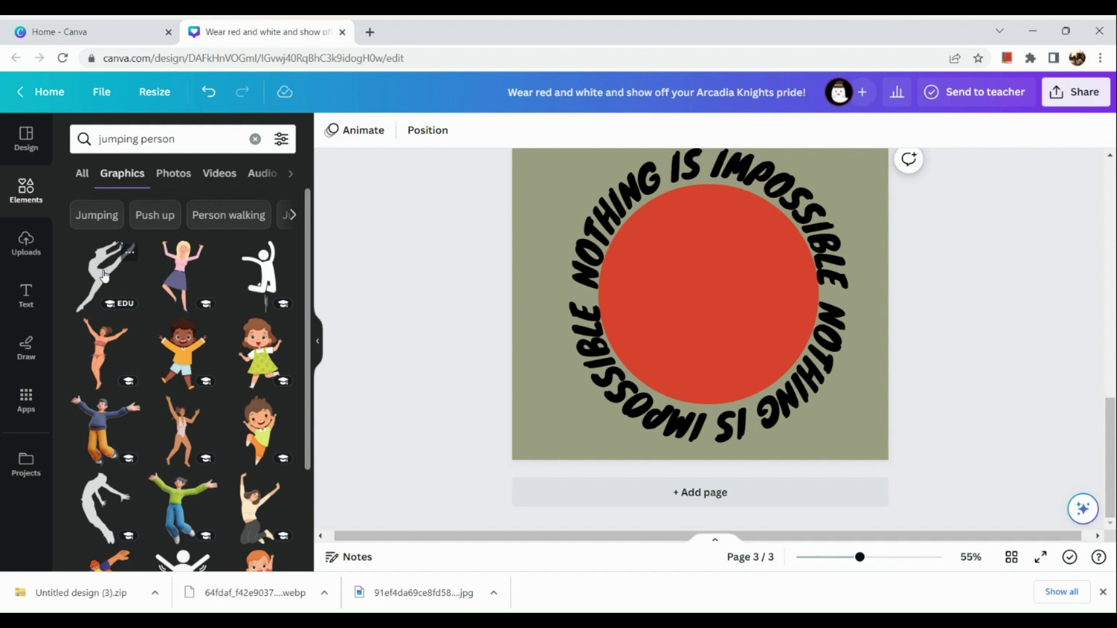
pyautogui.click(93, 499)
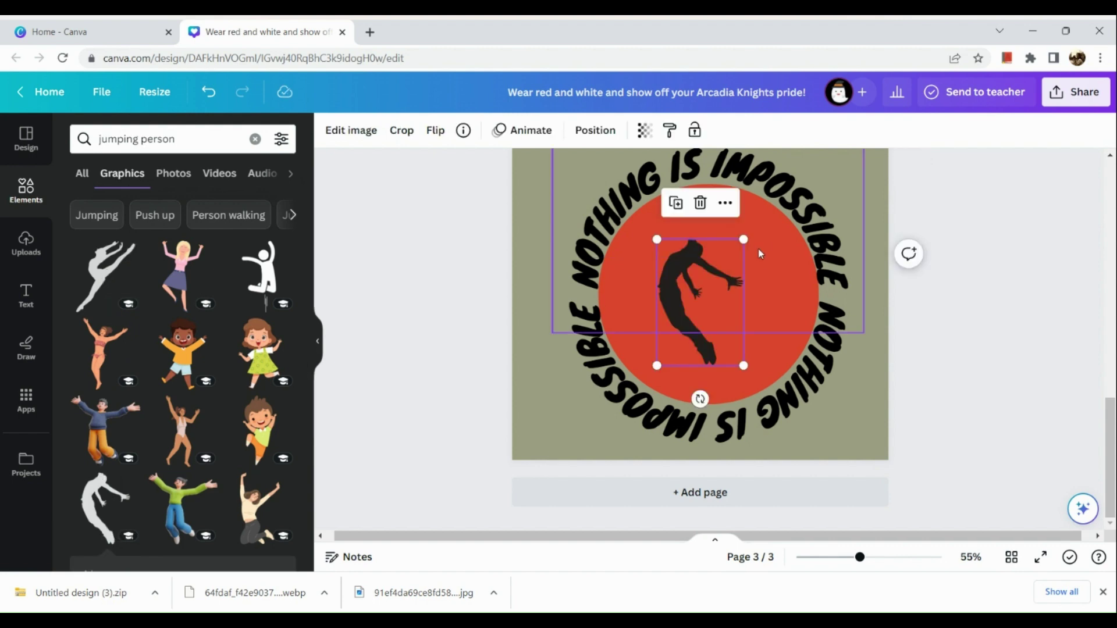
# Step: Enlarge the silhouette and centre it on the red circle inside the text ring
pyautogui.moveTo(743, 238); pyautogui.dragTo(750, 188)
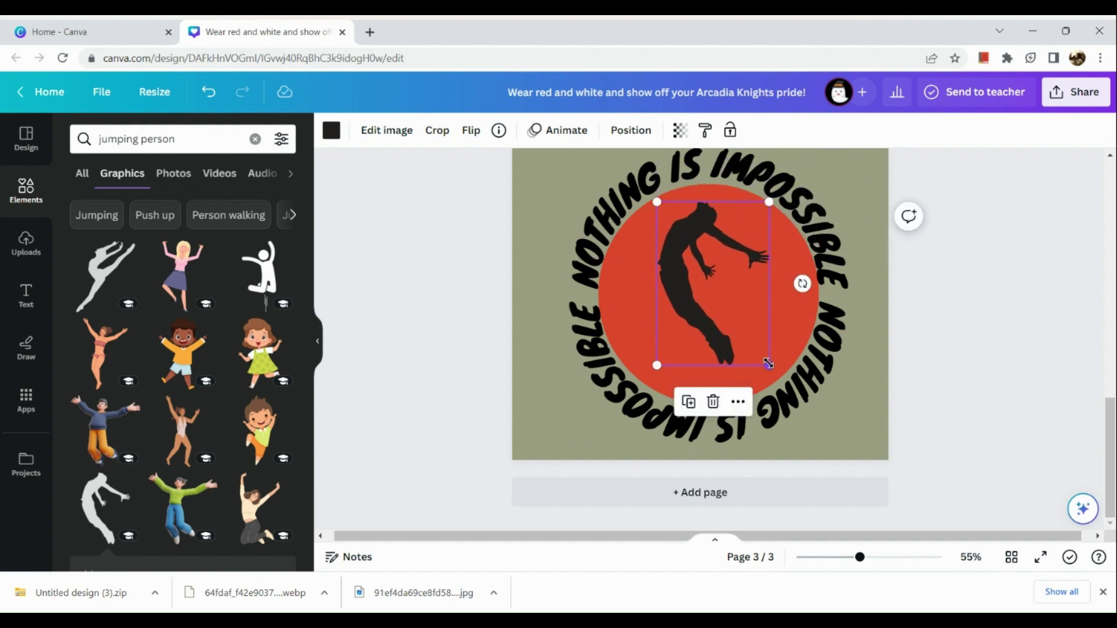
pyautogui.moveTo(767, 364); pyautogui.dragTo(778, 378)
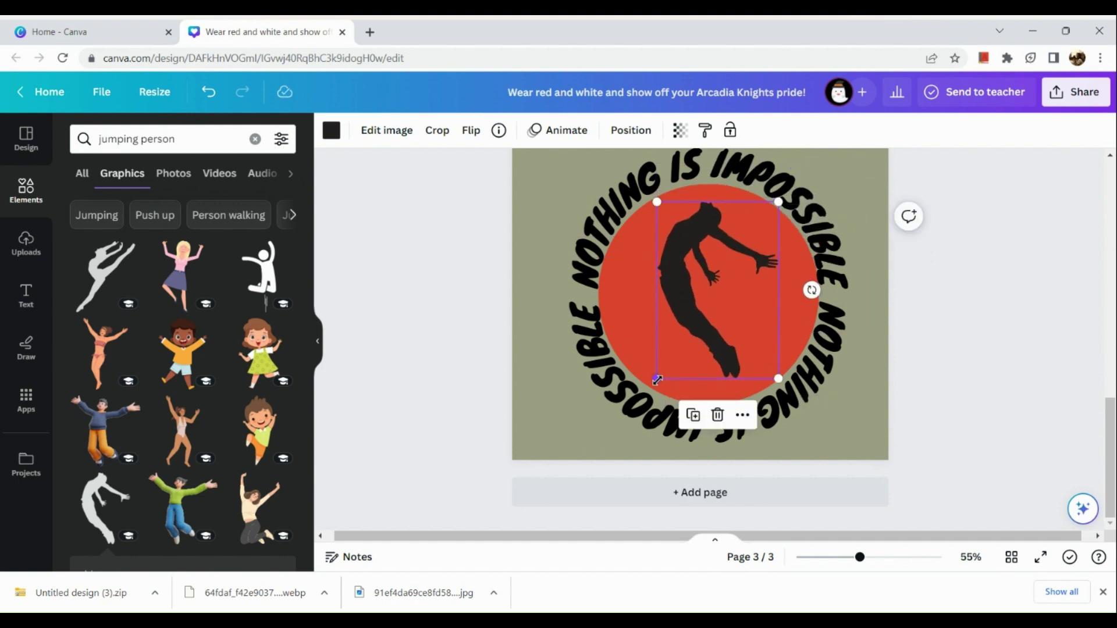
pyautogui.moveTo(656, 380); pyautogui.dragTo(650, 388)
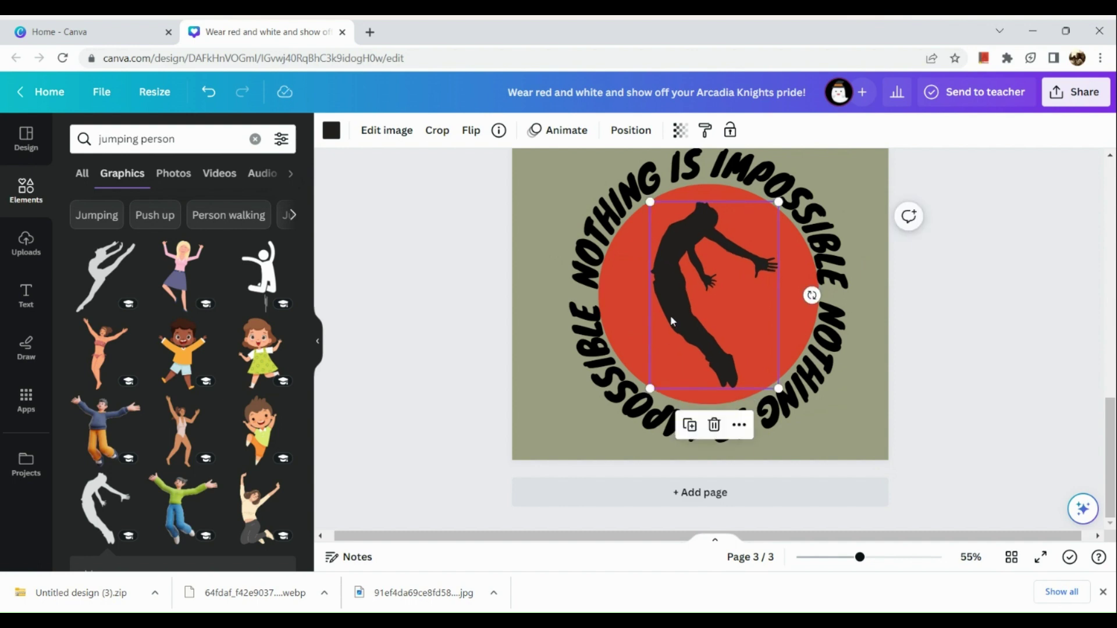
pyautogui.moveTo(671, 321)
pyautogui.mouseDown()
pyautogui.moveTo(668, 334)
pyautogui.moveTo(667, 318)
pyautogui.mouseUp()
pyautogui.click(1020, 332)
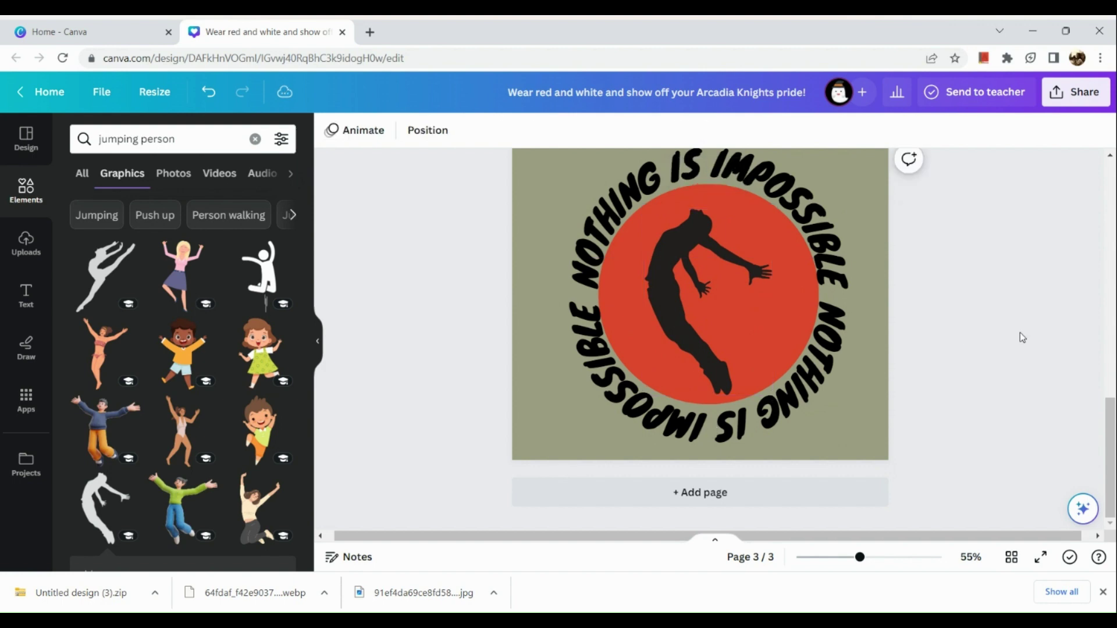
# Step: Download only page 3 as a transparent-background PNG, then add a blank page 4
pyautogui.scroll(-3, 803, 445)
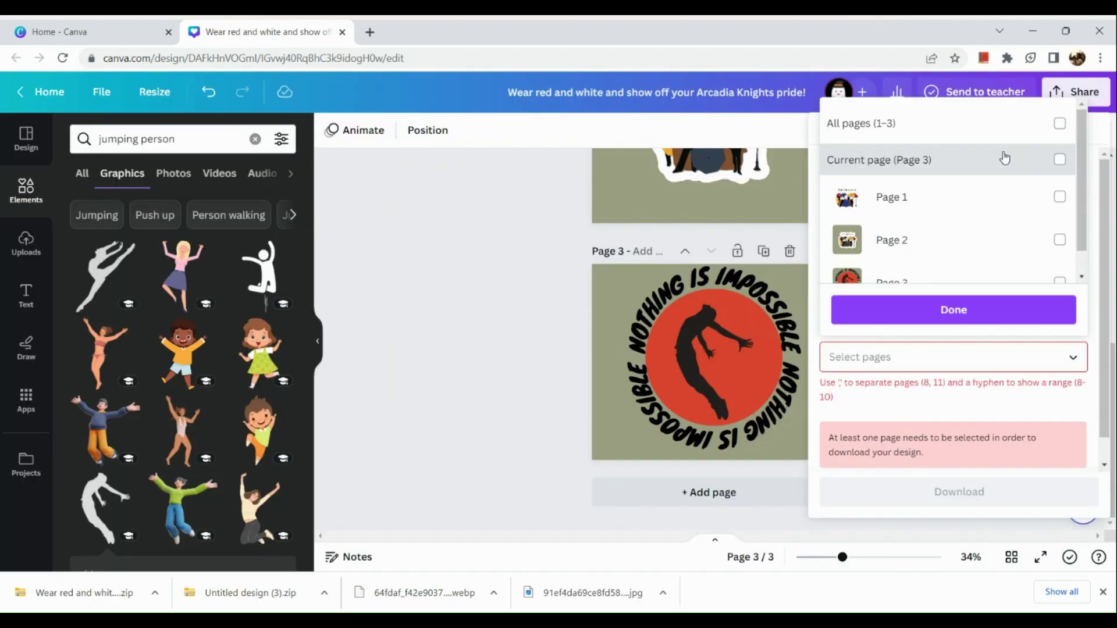
pyautogui.click(1002, 156)
pyautogui.click(985, 309)
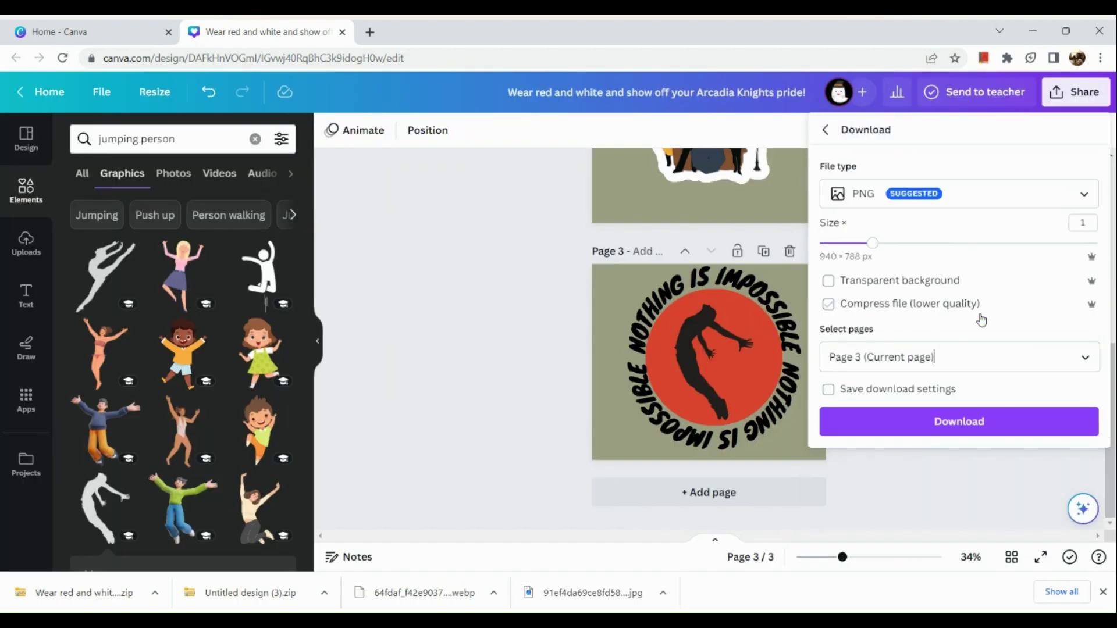
pyautogui.click(950, 283)
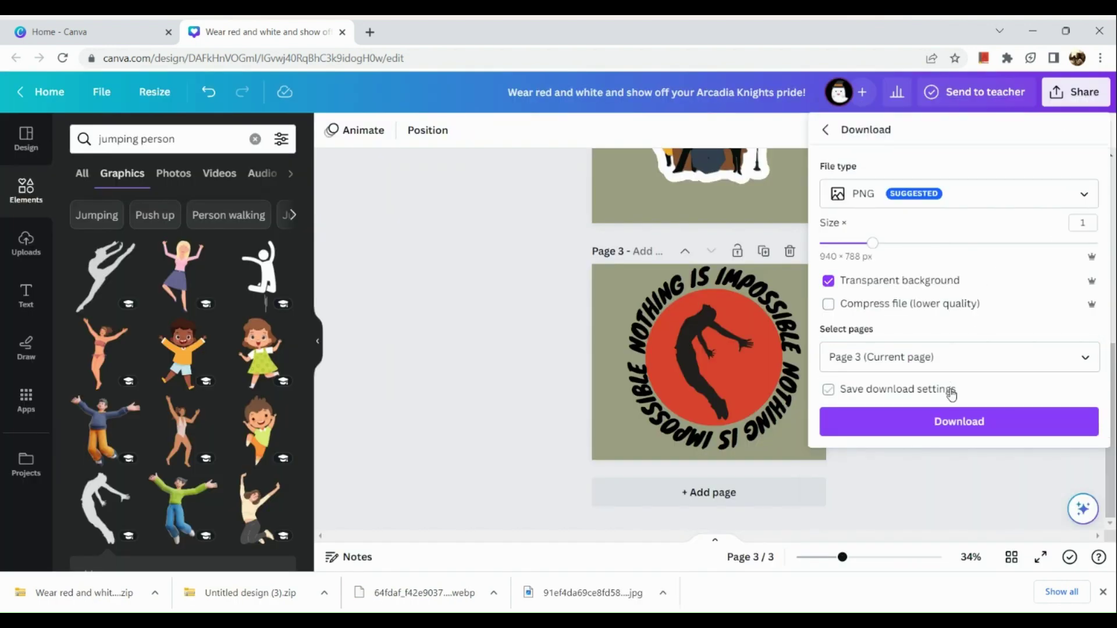
pyautogui.click(937, 422)
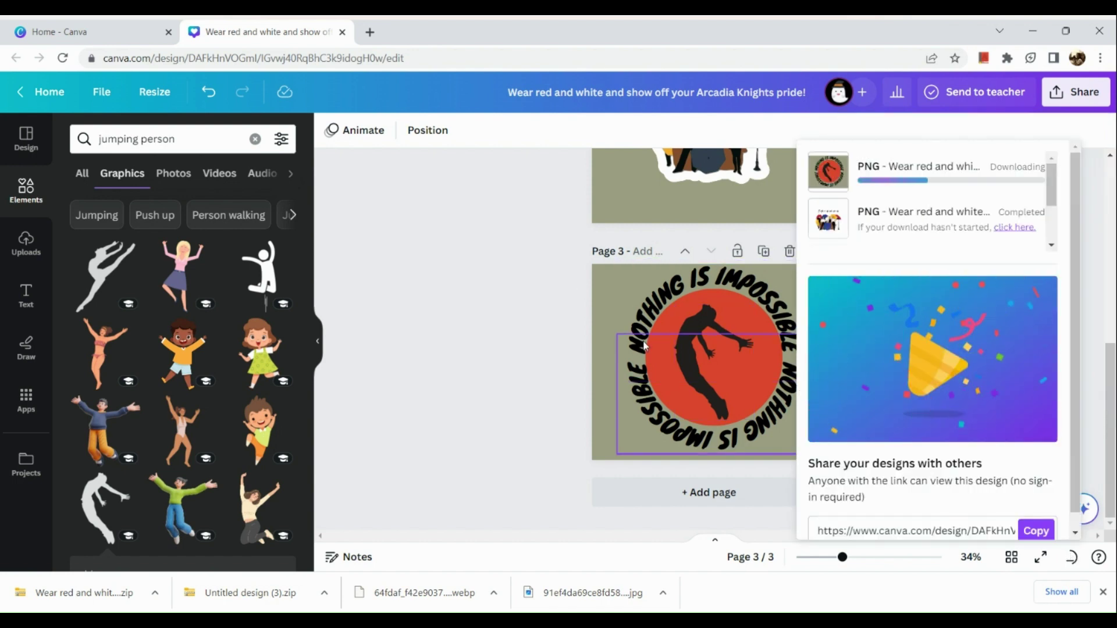
pyautogui.click(669, 494)
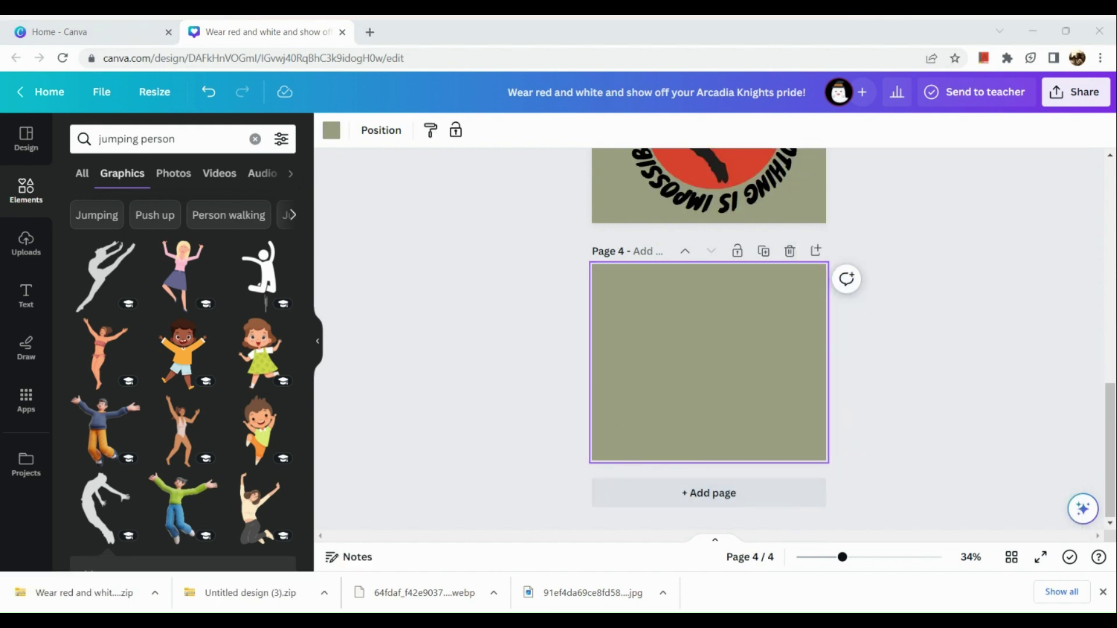
# Step: Upload the exported sticker PNG to Canva's Uploads library
pyautogui.click(777, 39)
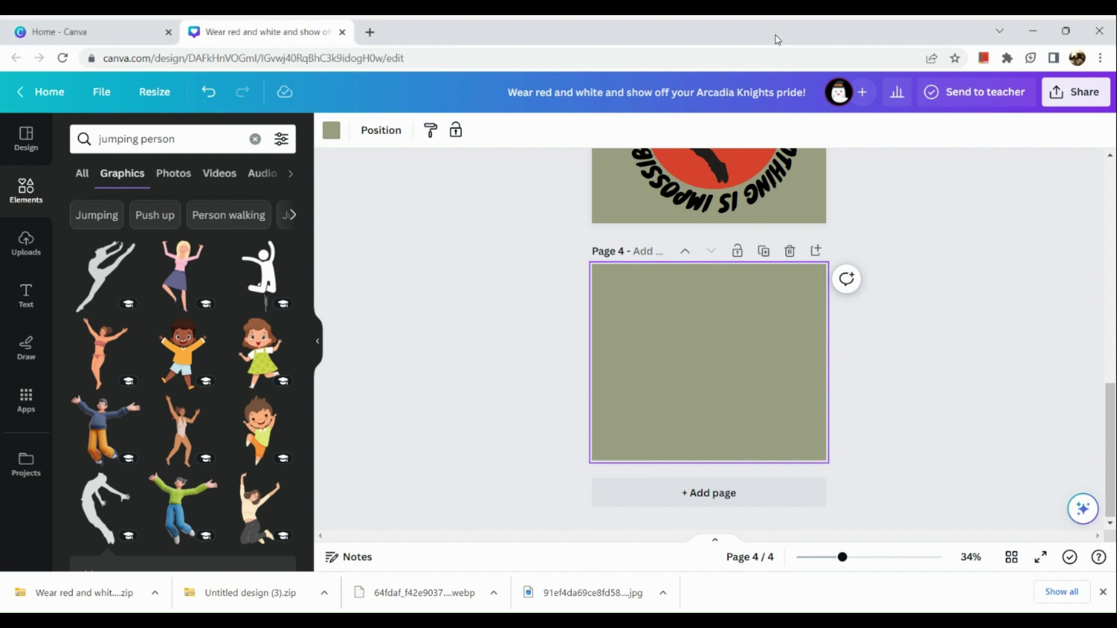
pyautogui.click(33, 241)
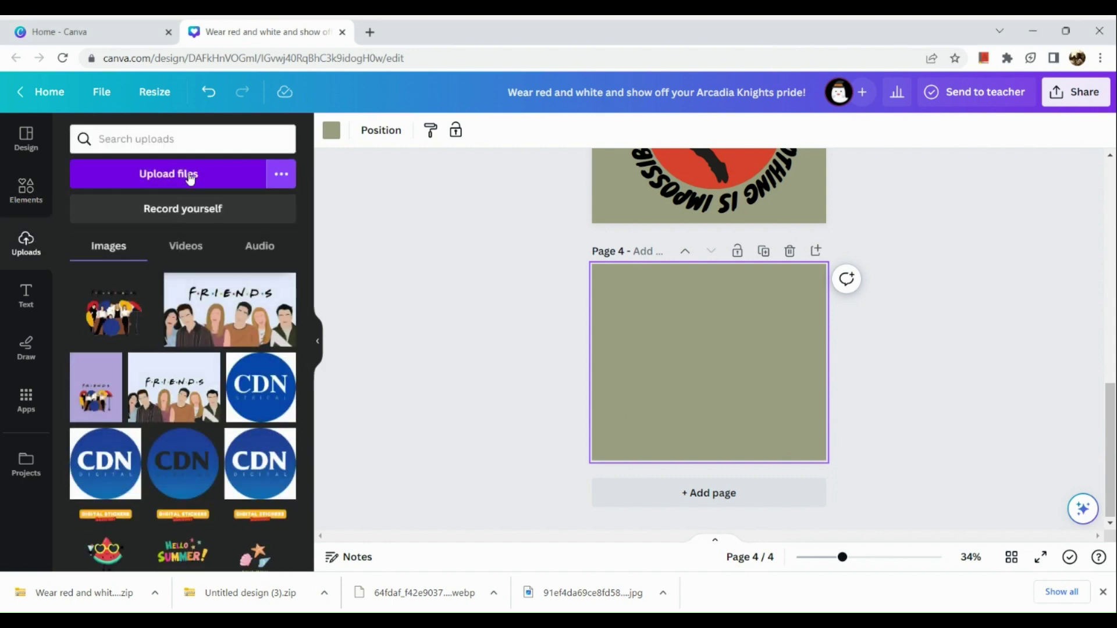
pyautogui.click(190, 175)
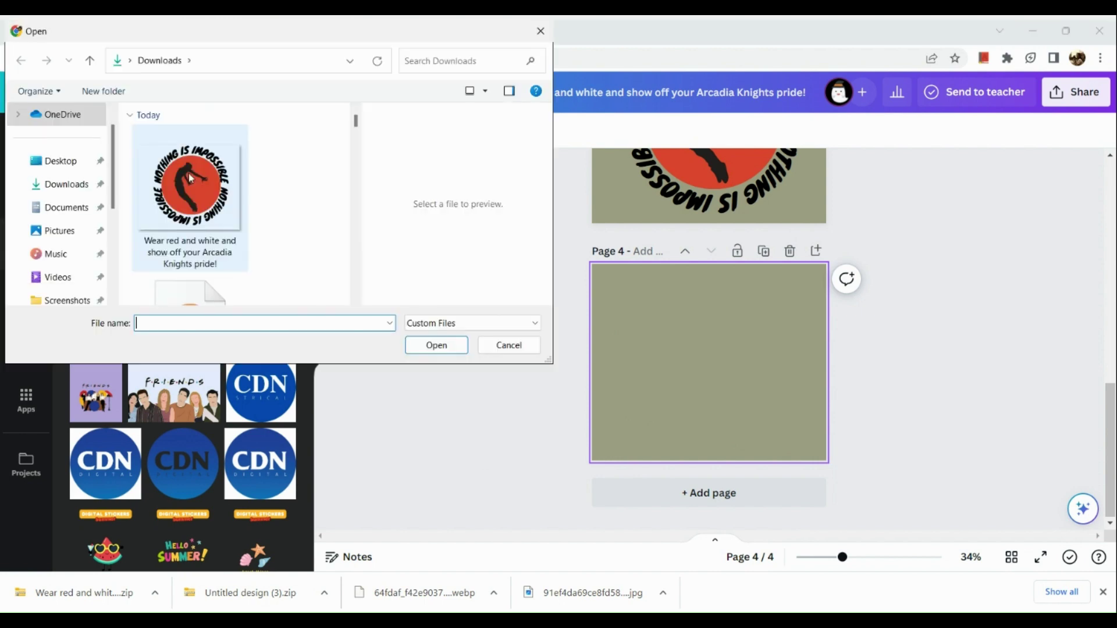
pyautogui.click(188, 173)
pyautogui.doubleClick(189, 173)
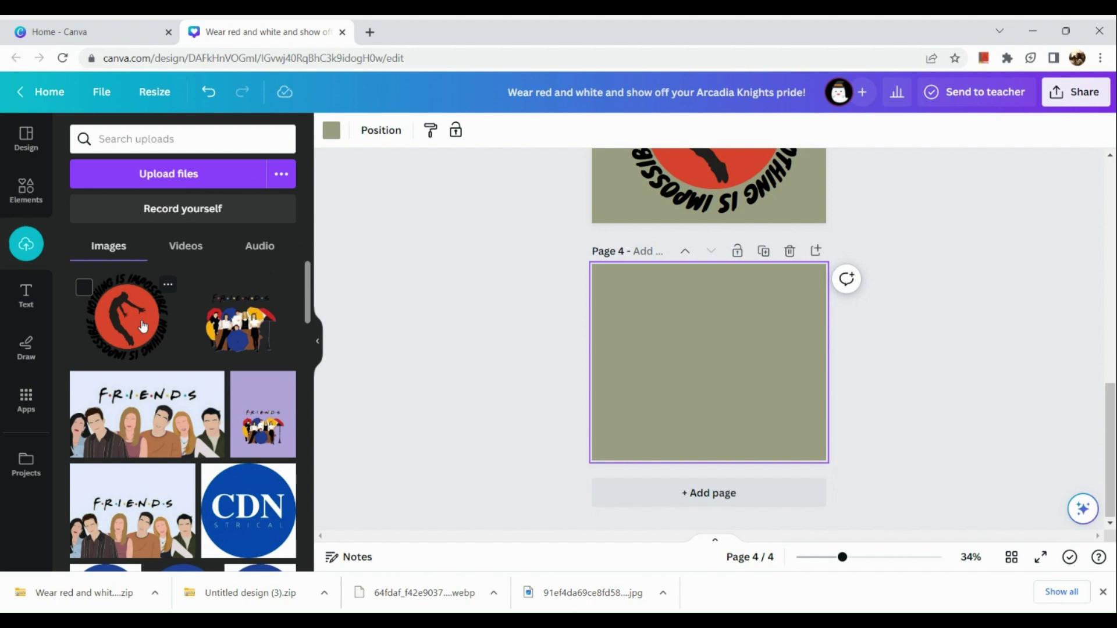
# Step: Place the uploaded sticker on page 4 and enlarge it to fill most of the page
pyautogui.moveTo(133, 325); pyautogui.dragTo(690, 356)
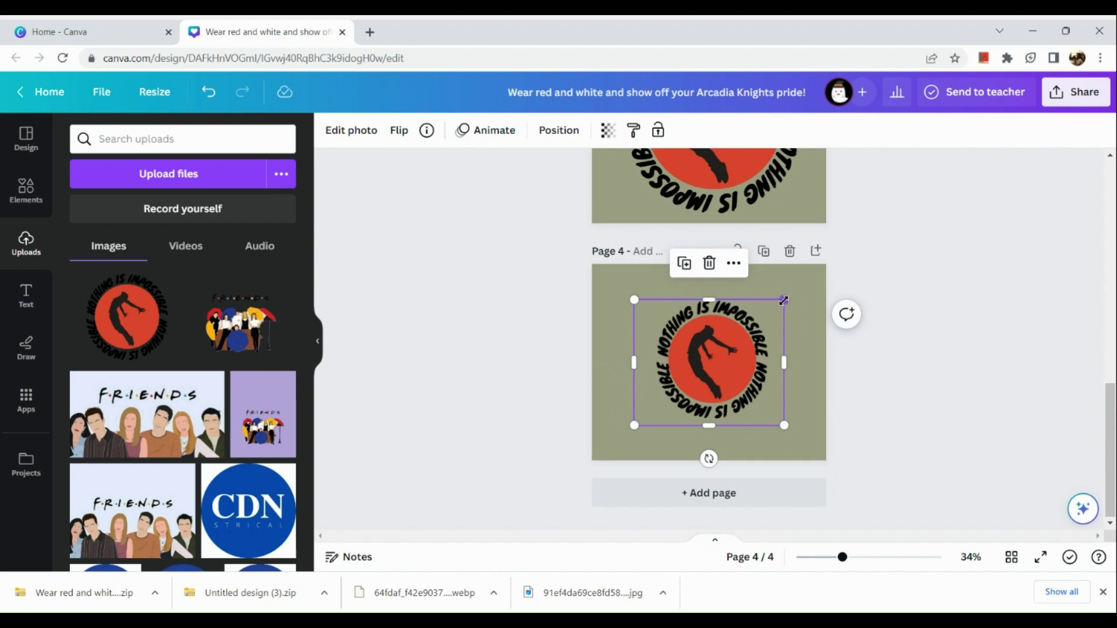
pyautogui.moveTo(783, 300); pyautogui.dragTo(831, 261)
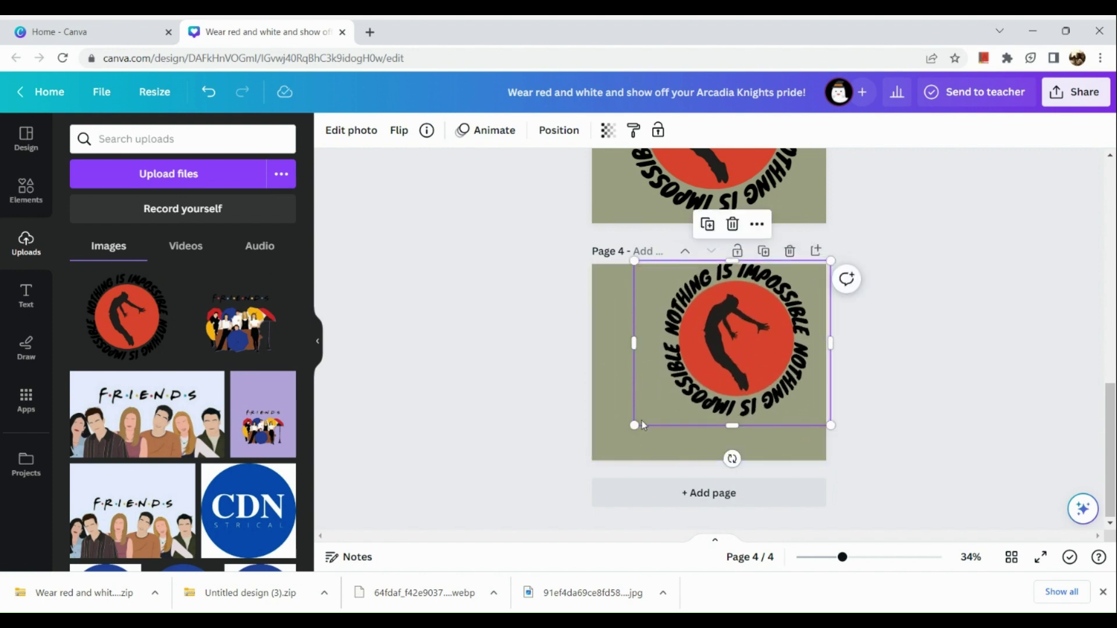
pyautogui.moveTo(634, 424); pyautogui.dragTo(596, 457)
pyautogui.moveTo(685, 394); pyautogui.dragTo(675, 400)
pyautogui.click(482, 409)
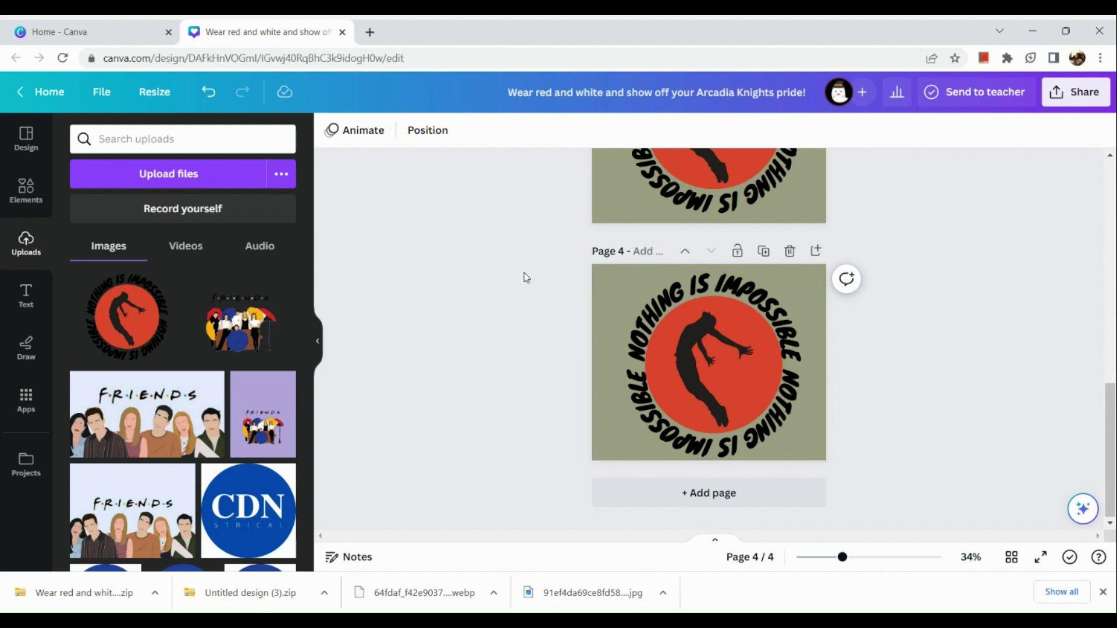
pyautogui.click(625, 304)
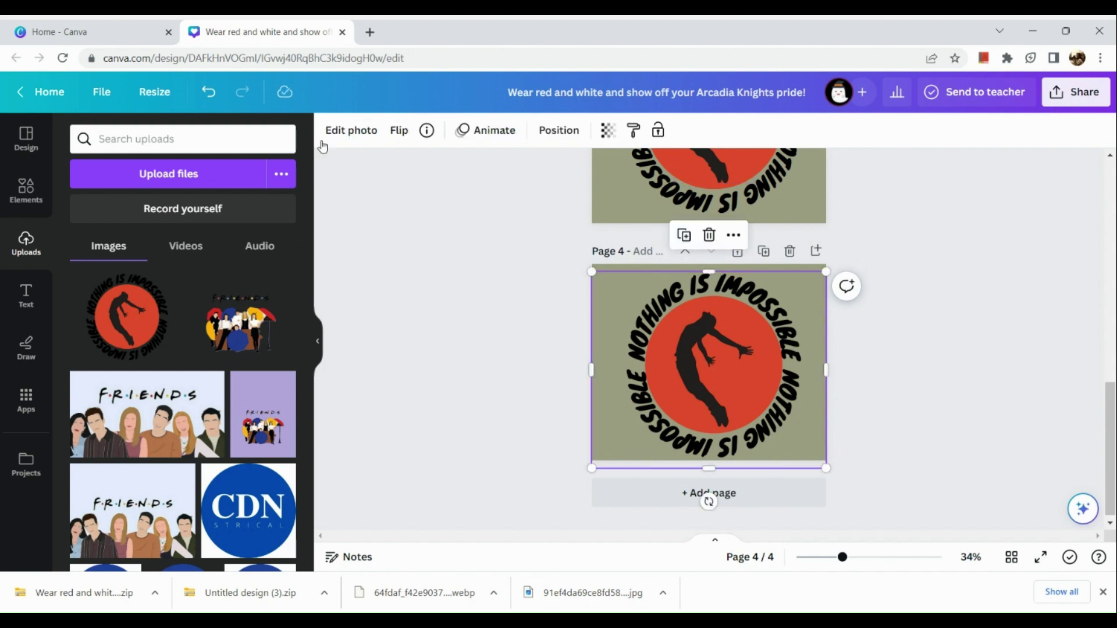
# Step: Give the sticker an Outline shadow of size 100 in light grey #D1CFCF
pyautogui.click(349, 130)
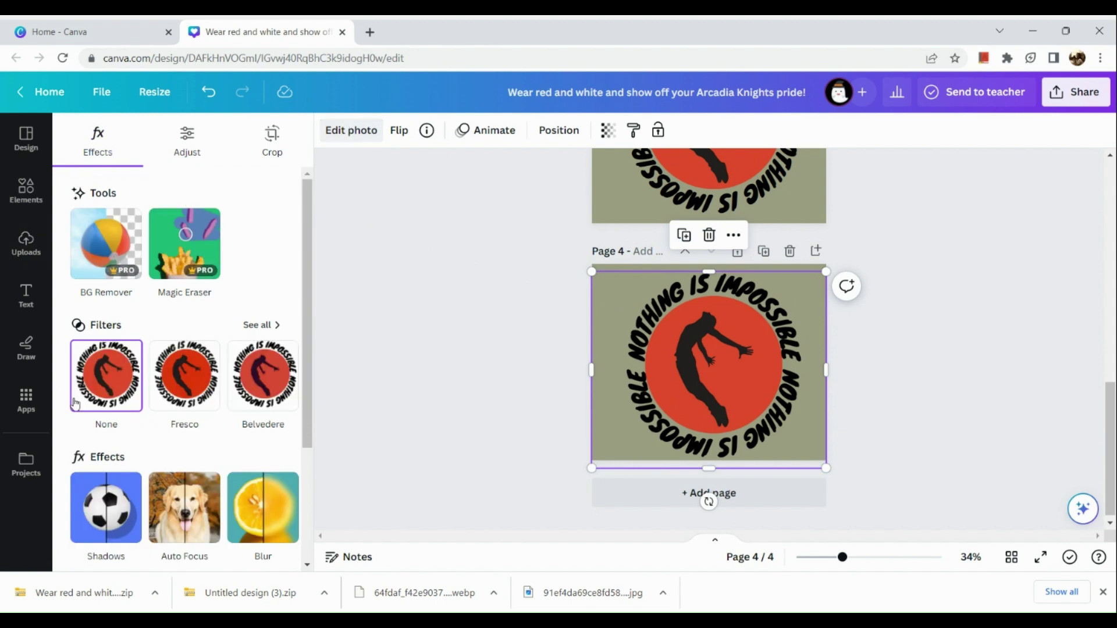
pyautogui.scroll(-2, 104, 423)
pyautogui.click(114, 387)
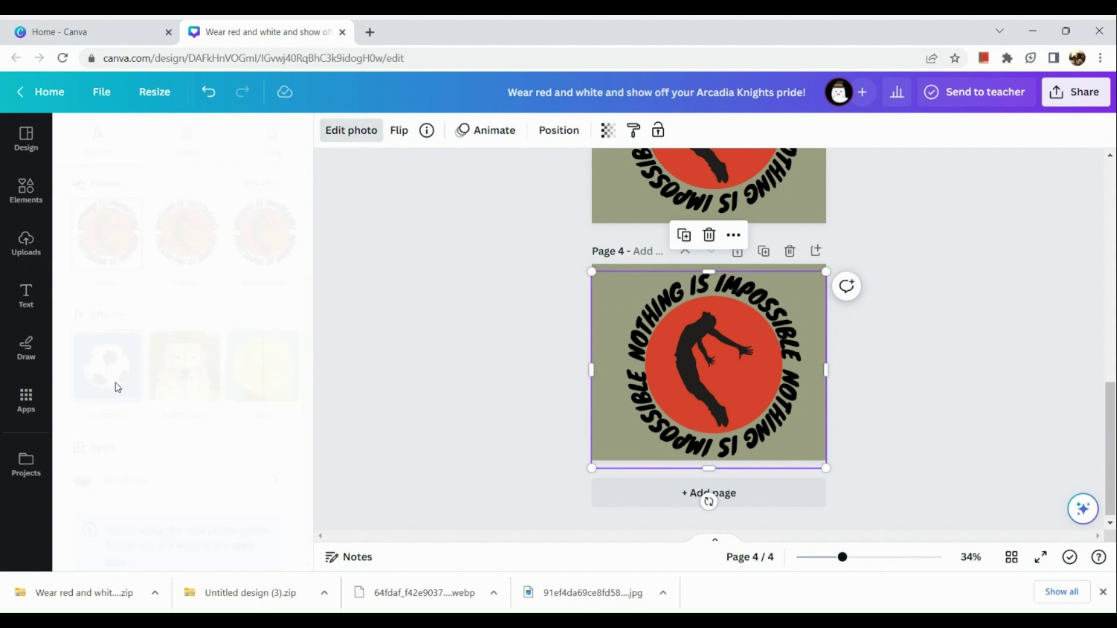
pyautogui.click(285, 319)
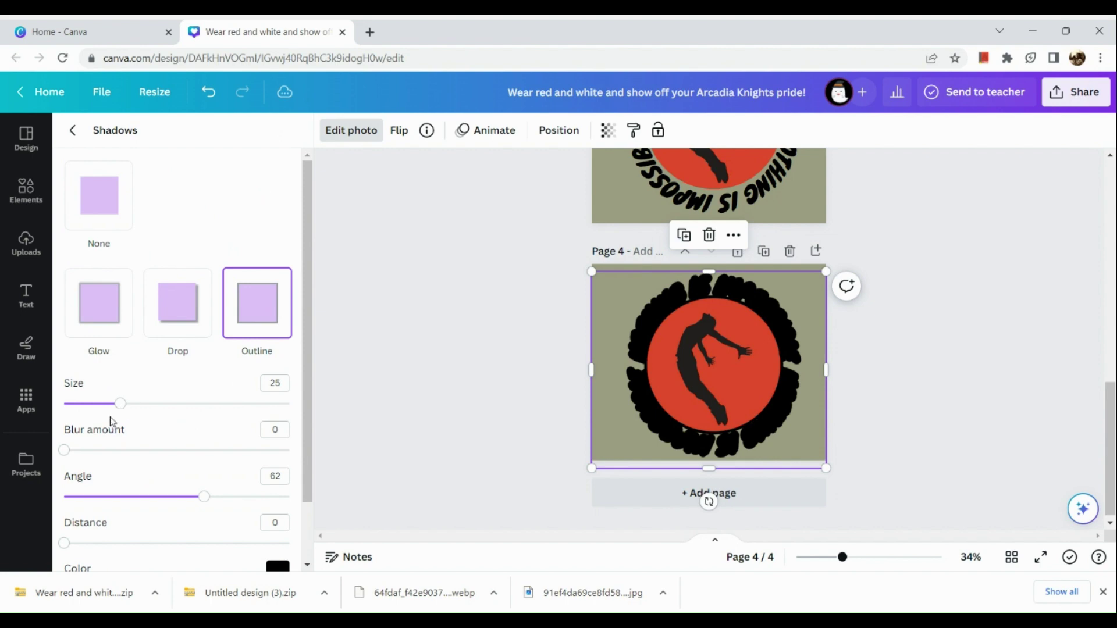
pyautogui.moveTo(120, 403); pyautogui.dragTo(289, 403)
pyautogui.scroll(-2, 269, 467)
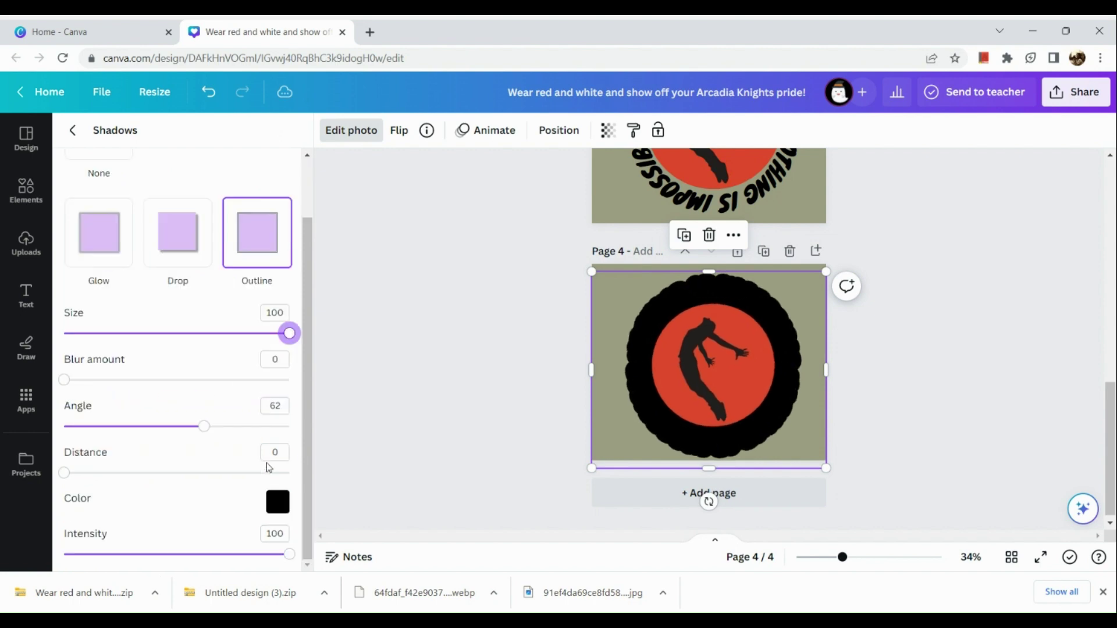
pyautogui.click(277, 512)
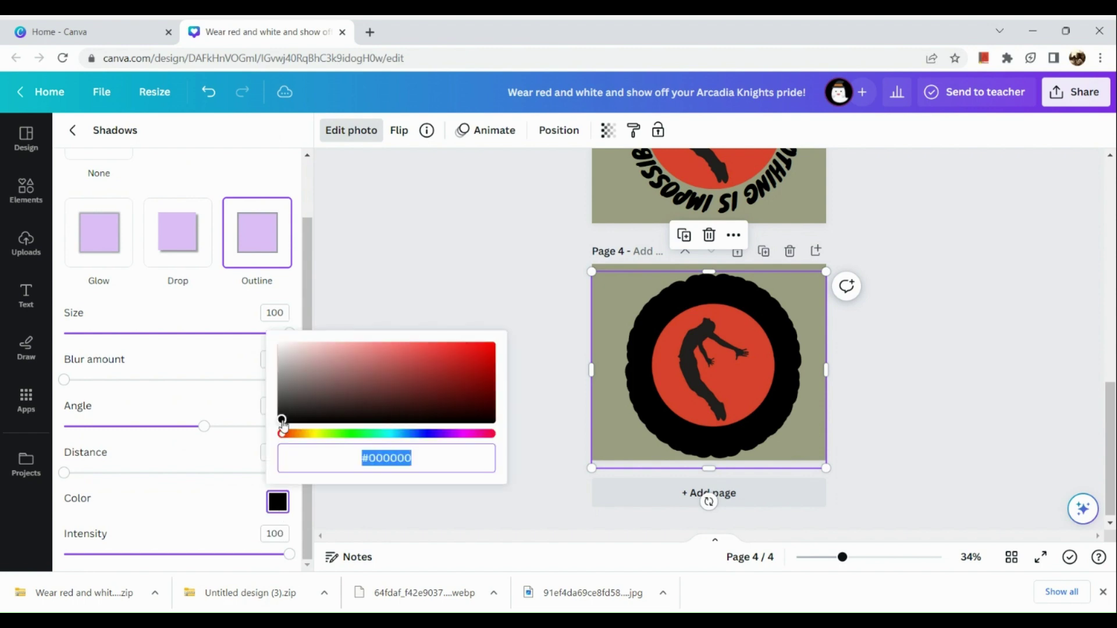
pyautogui.moveTo(282, 422); pyautogui.dragTo(279, 348)
pyautogui.click(433, 255)
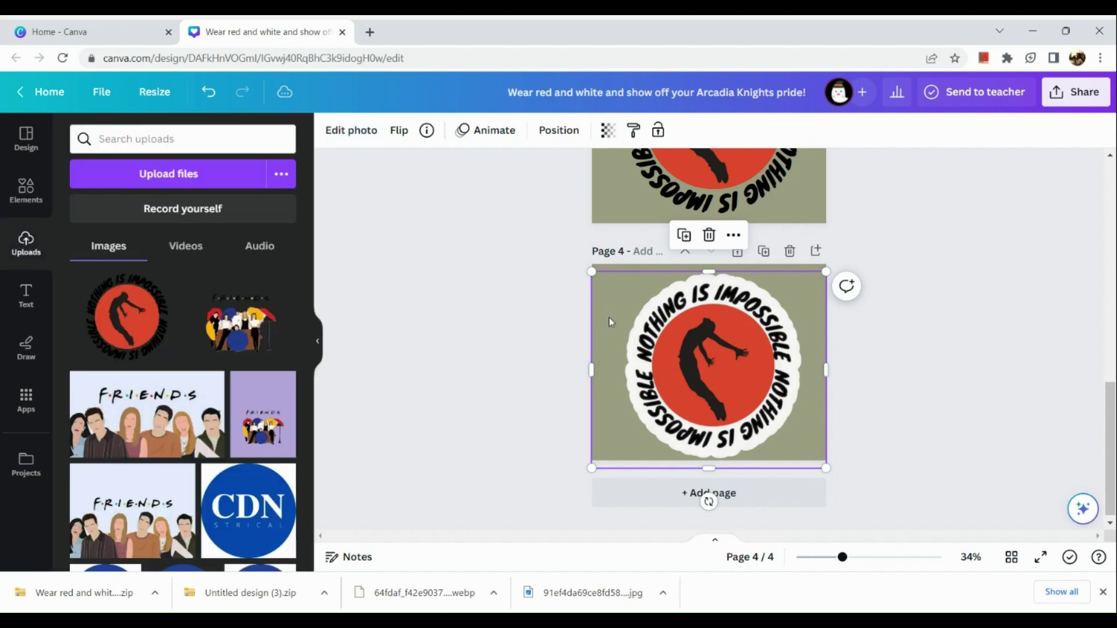
pyautogui.scroll(-3, 609, 322)
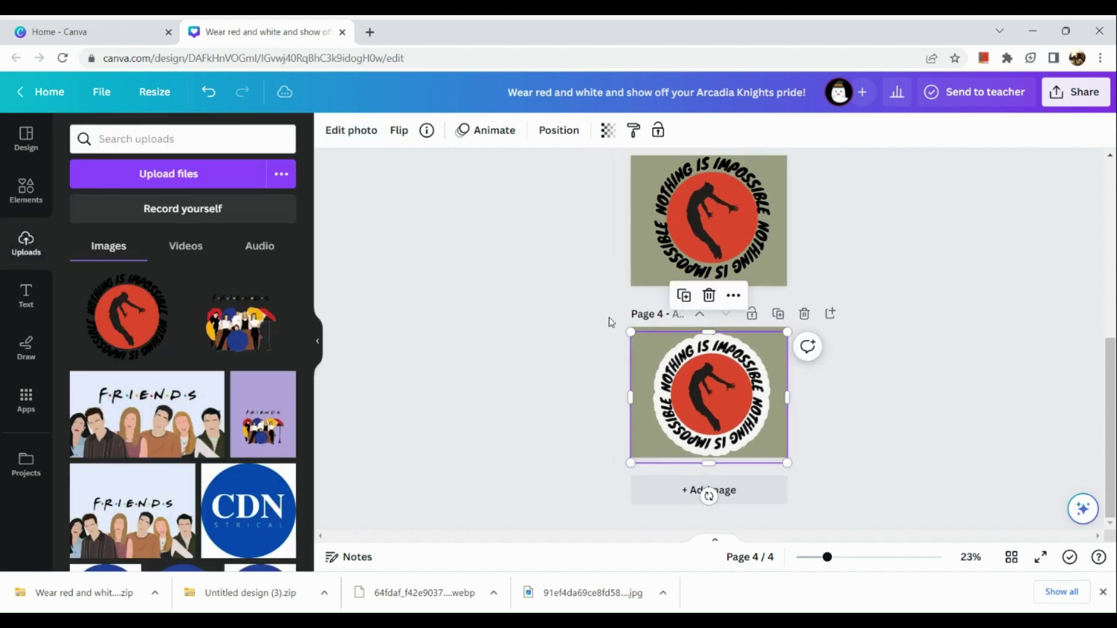
pyautogui.scroll(5, 609, 321)
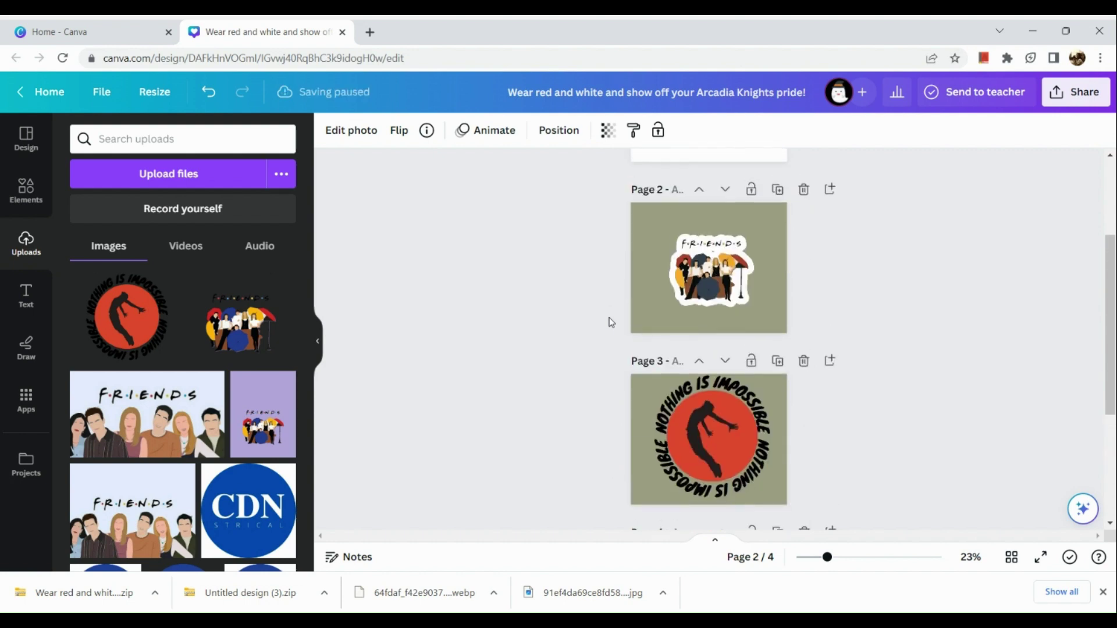
pyautogui.scroll(-5, 608, 321)
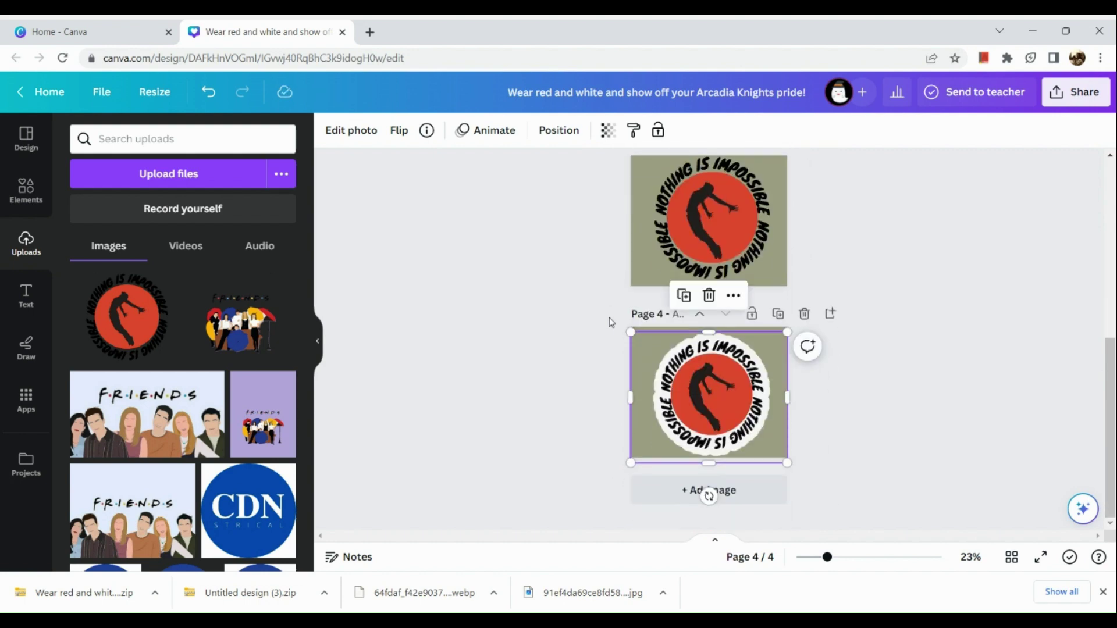